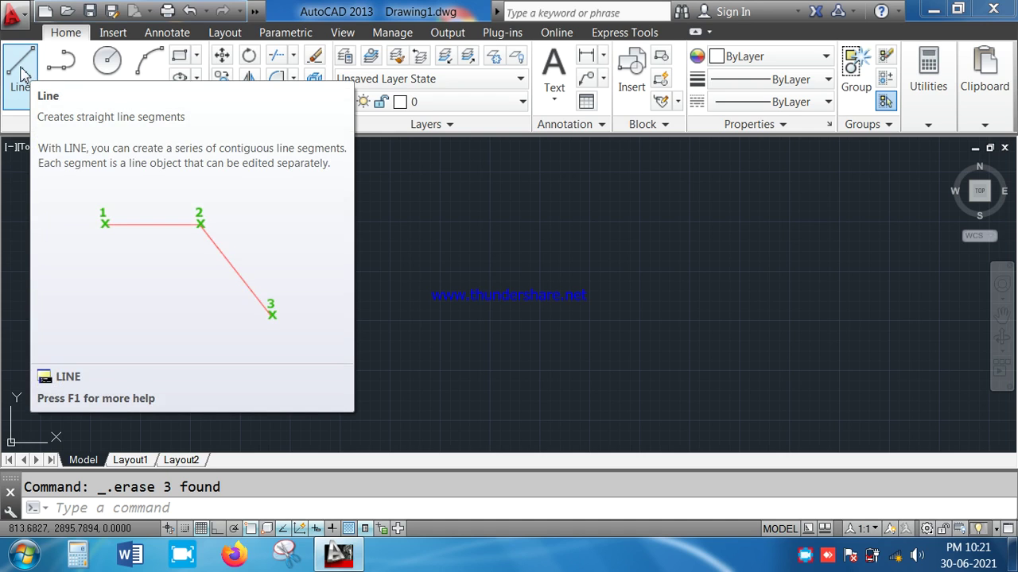
# Draw a single horizontal line across the left half of the empty drawing with Ortho mode on.
pyautogui.click(22, 72)
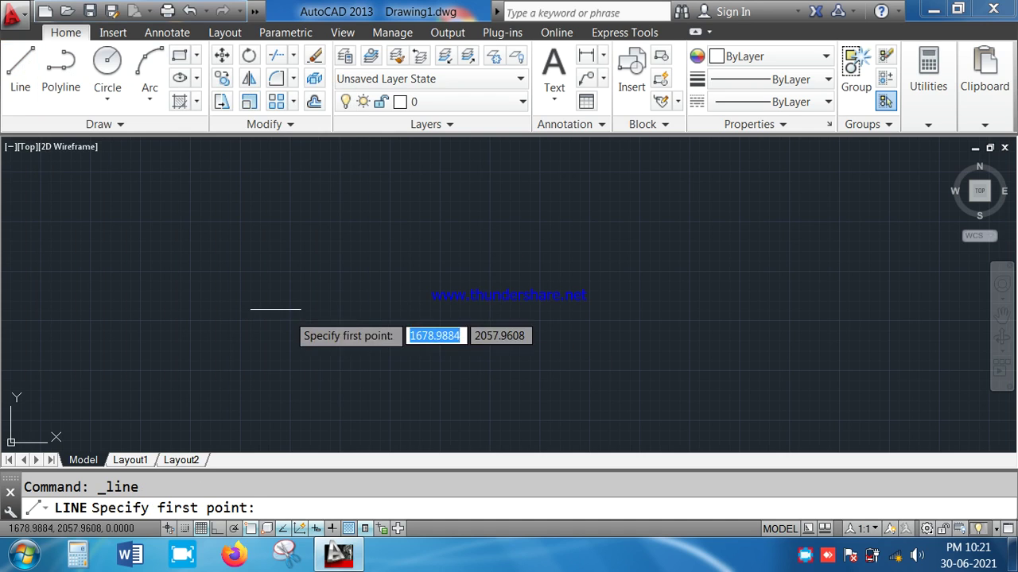
pyautogui.click(182, 269)
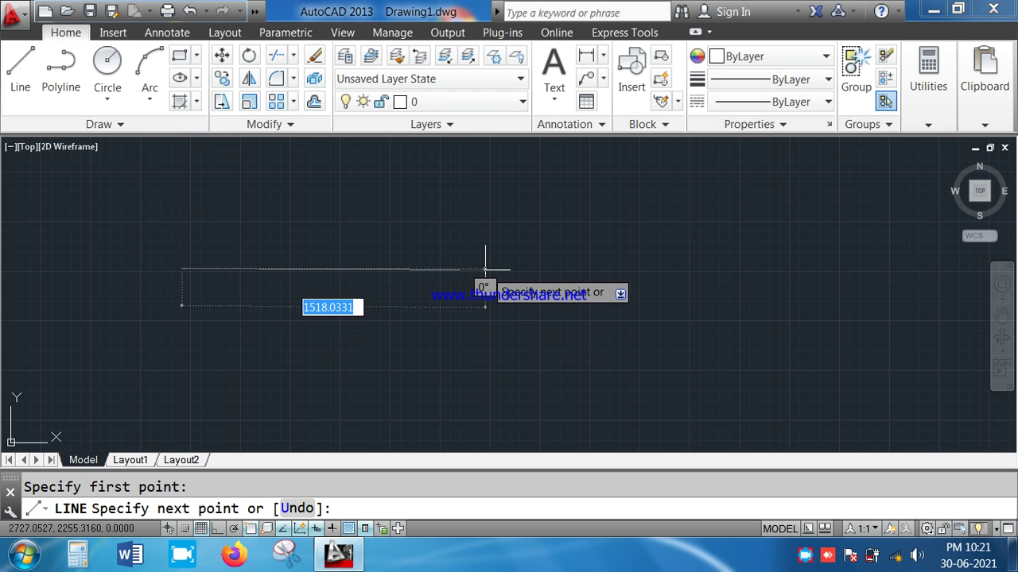
pyautogui.press('F8')
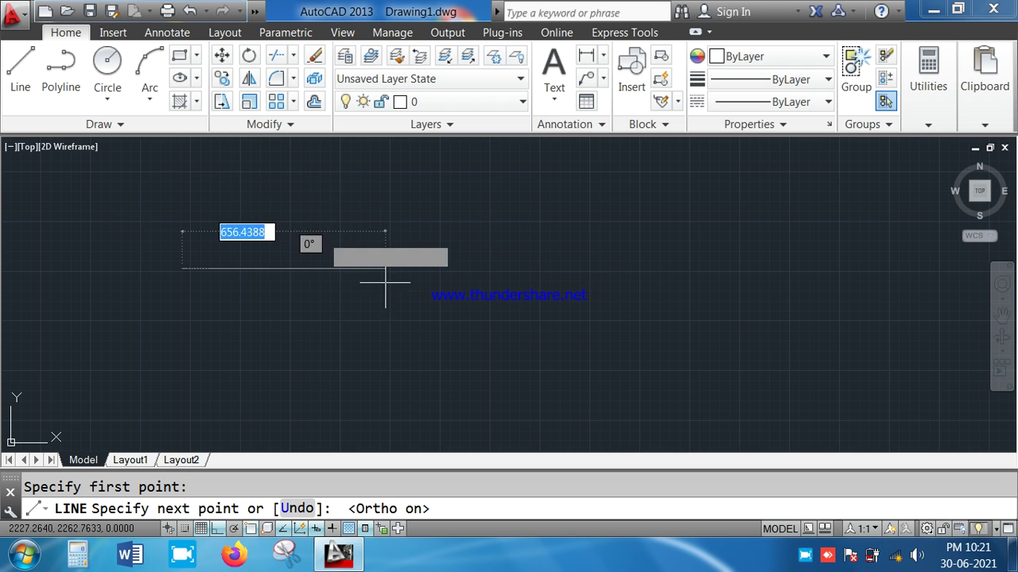
pyautogui.click(531, 288)
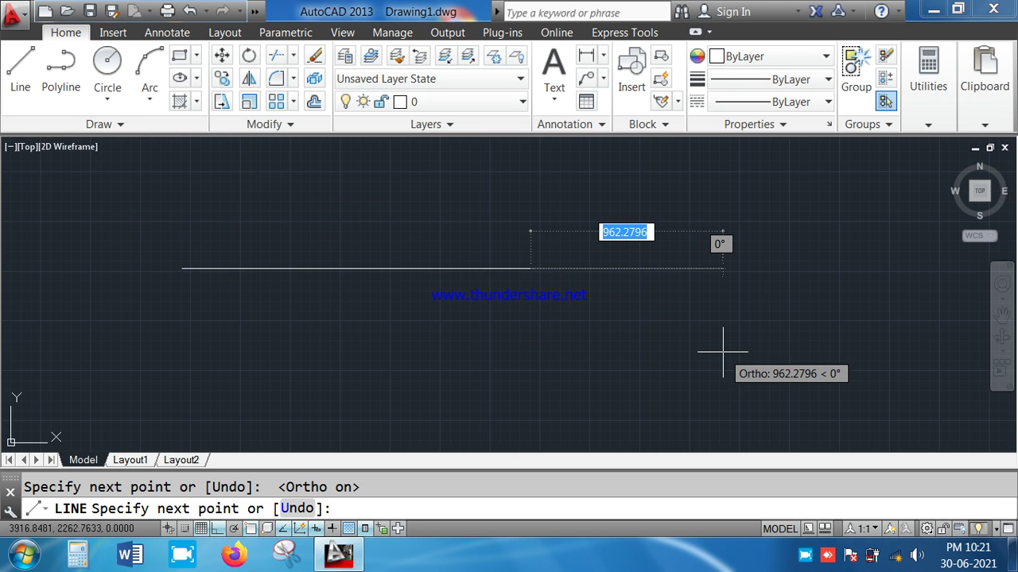
pyautogui.press('Escape')
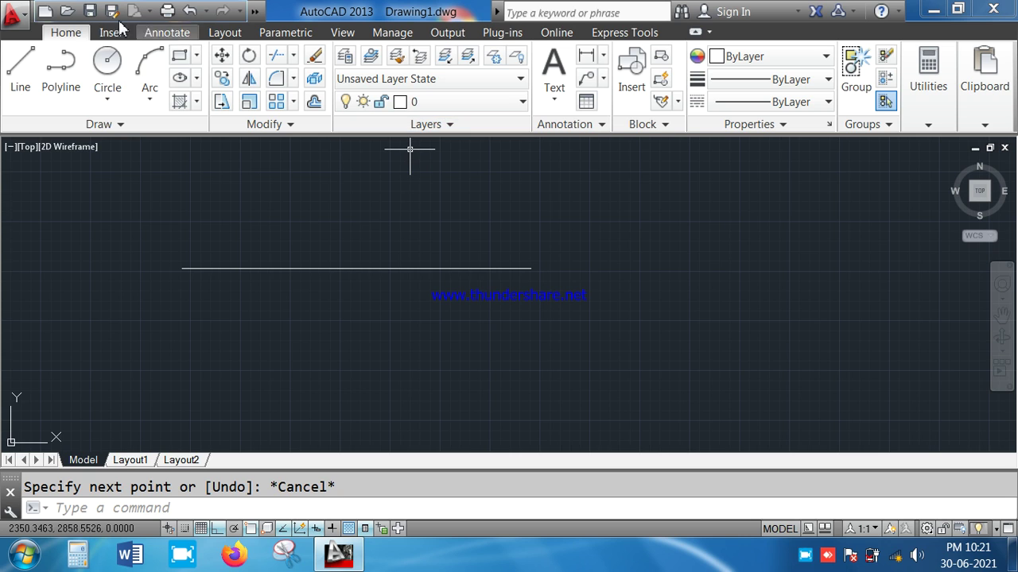
# Draw a polyline above the line: a horizontal segment about 847 units long, continued by three connected arcs with Ortho mode off.
pyautogui.click(61, 67)
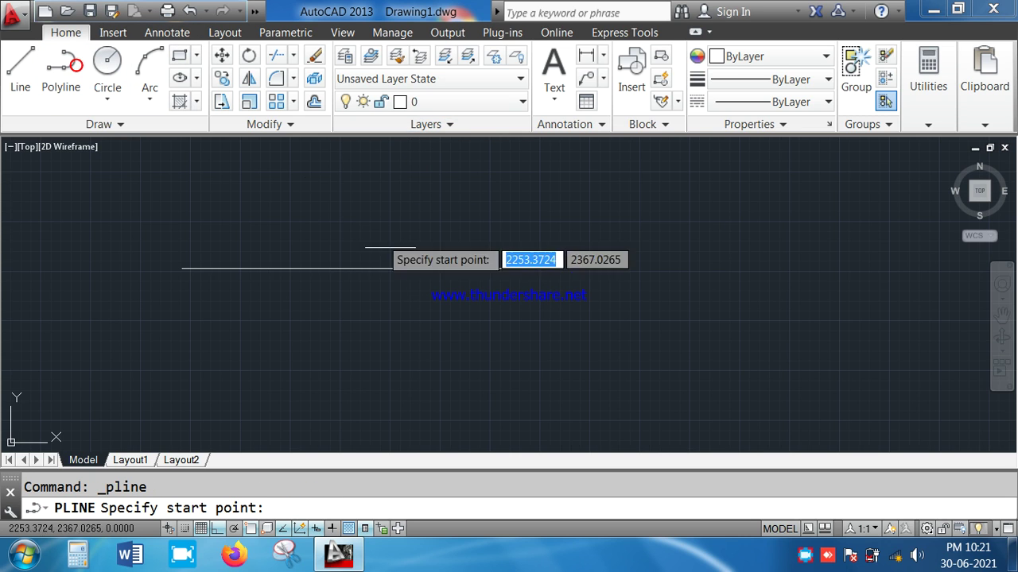
pyautogui.click(345, 213)
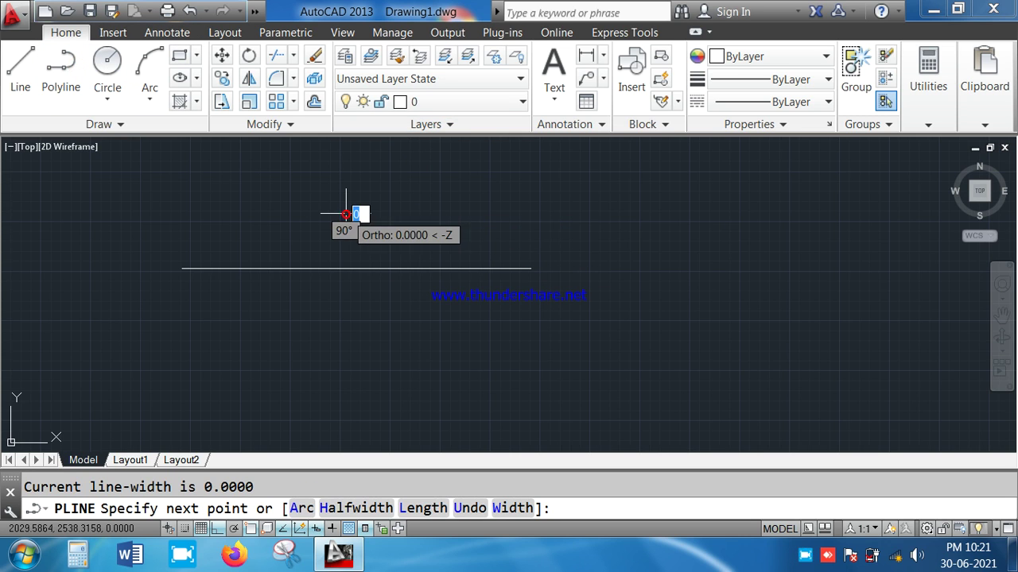
pyautogui.click(515, 213)
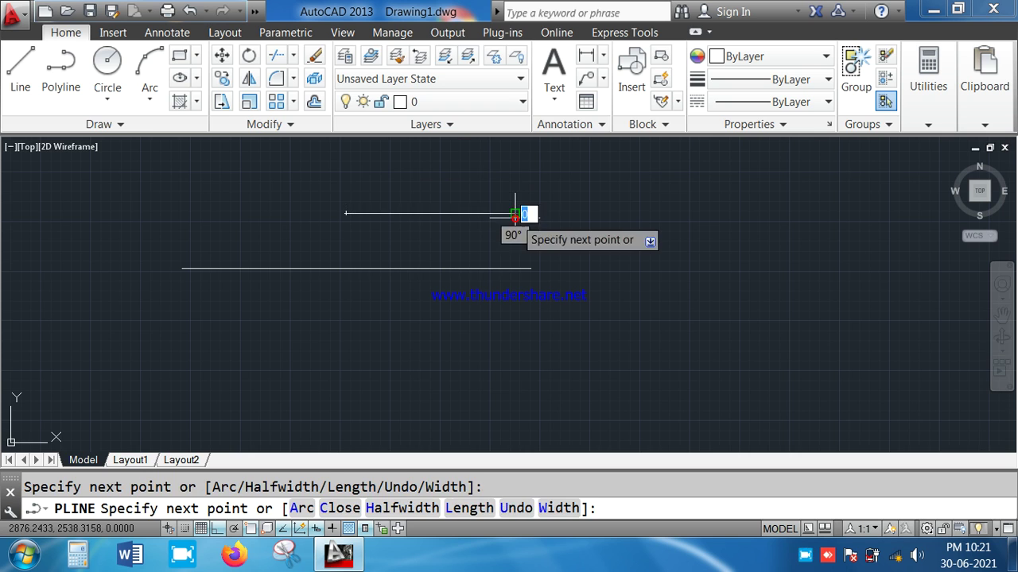
pyautogui.click(301, 508)
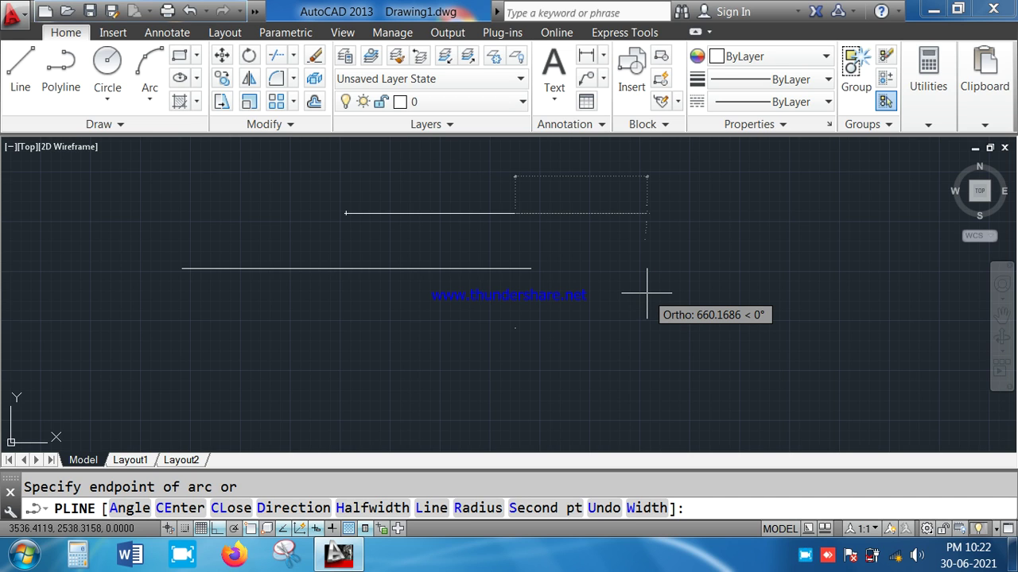
pyautogui.press('F8')
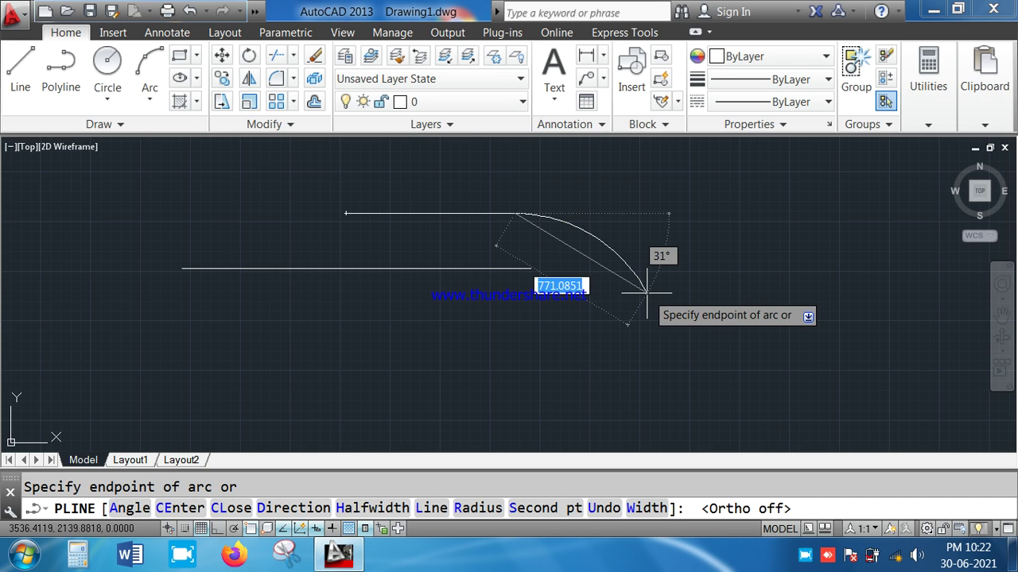
pyautogui.click(628, 298)
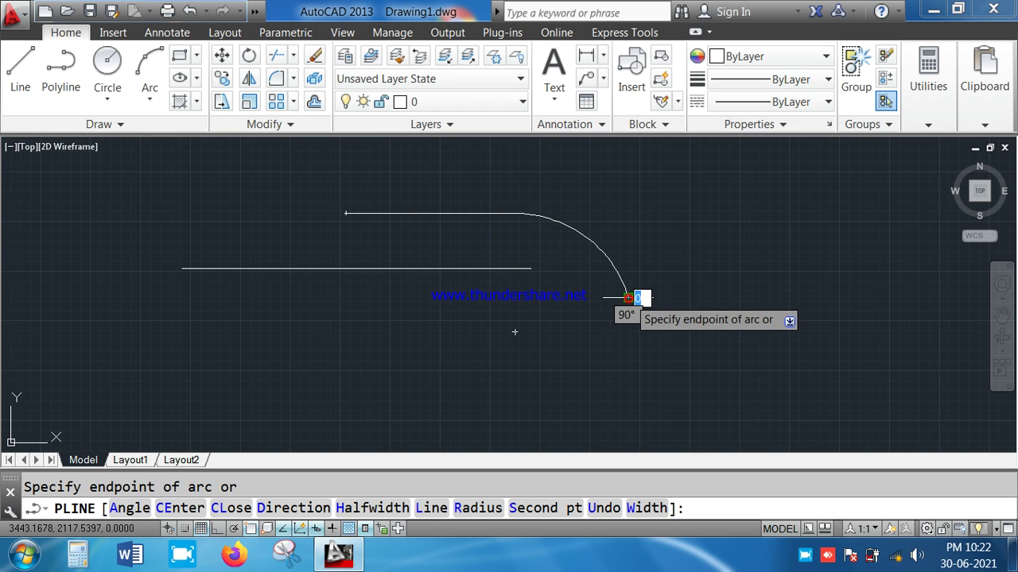
pyautogui.click(672, 348)
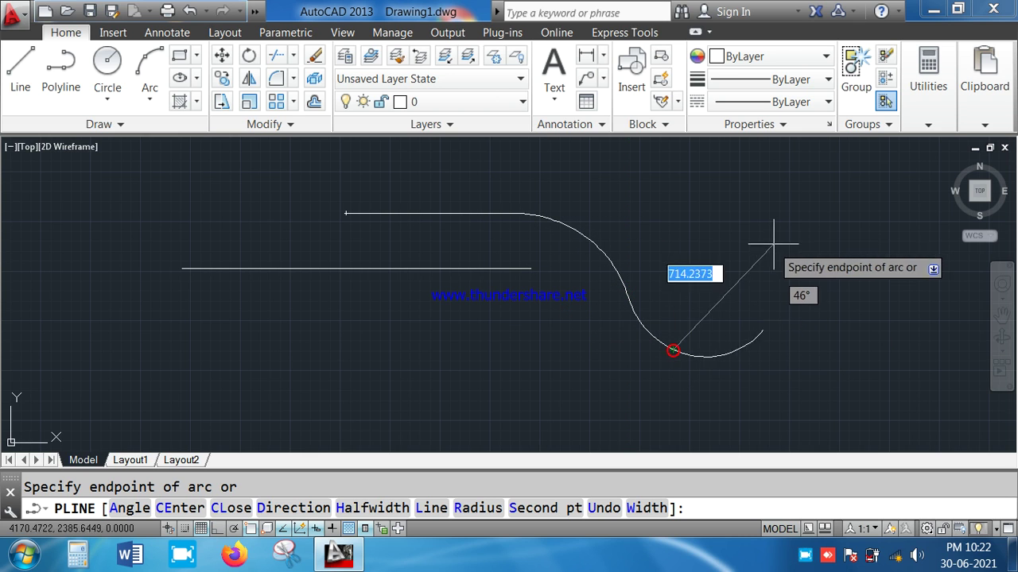
pyautogui.click(794, 270)
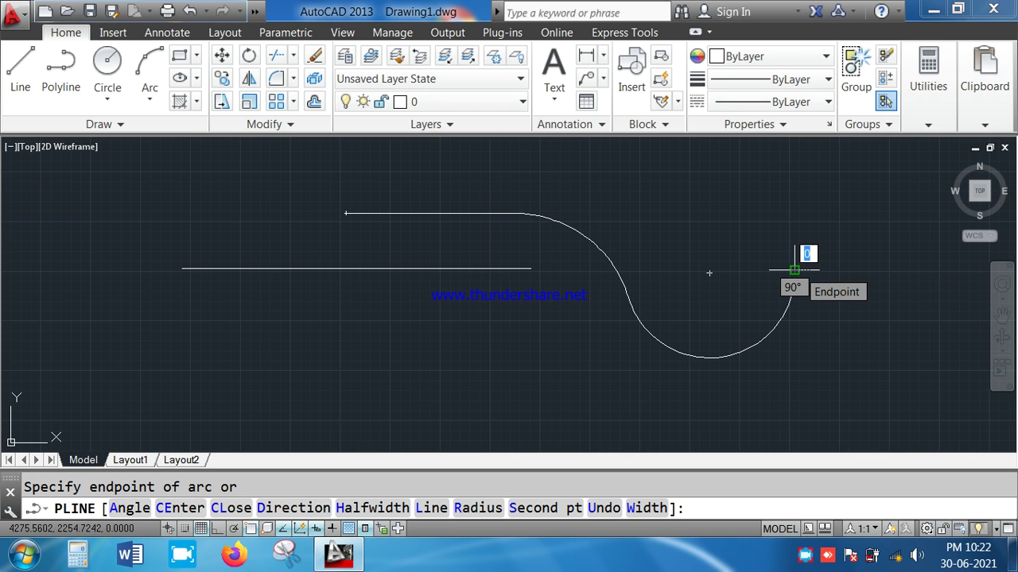
pyautogui.press('Escape')
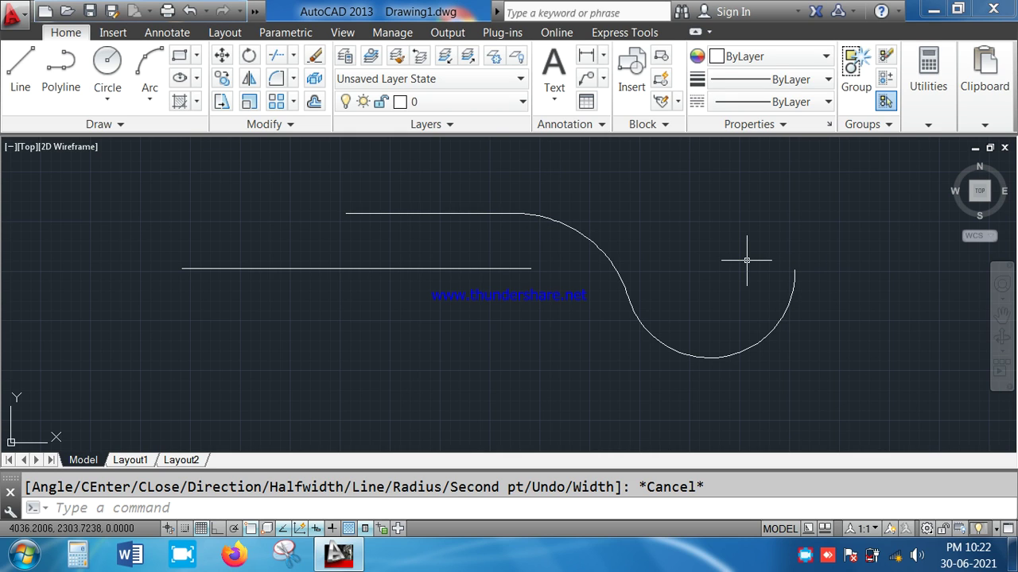
# Draw a circle by centre and radius below the horizontal line, with its upper edge touching the line.
pyautogui.click(107, 62)
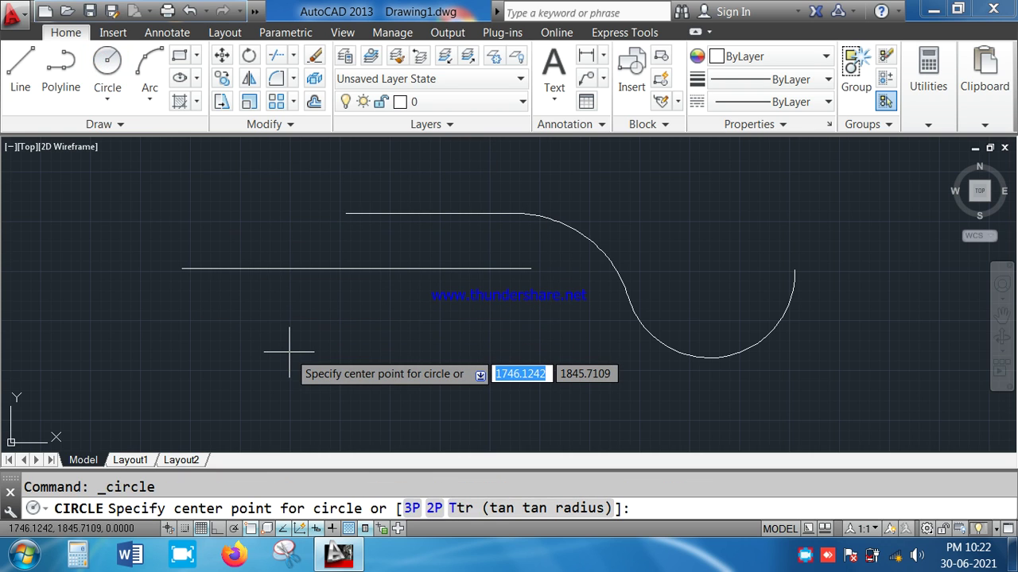
pyautogui.click(342, 339)
pyautogui.click(411, 354)
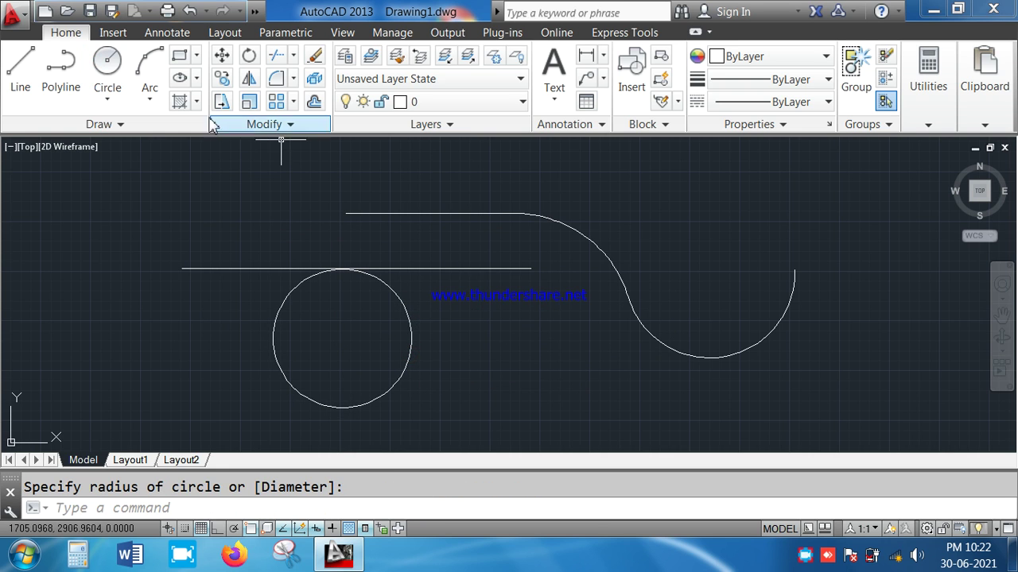
# Draw a small three-point arc starting at the centre of the polyline's first arc and opening downward, with Ortho mode on.
pyautogui.click(134, 64)
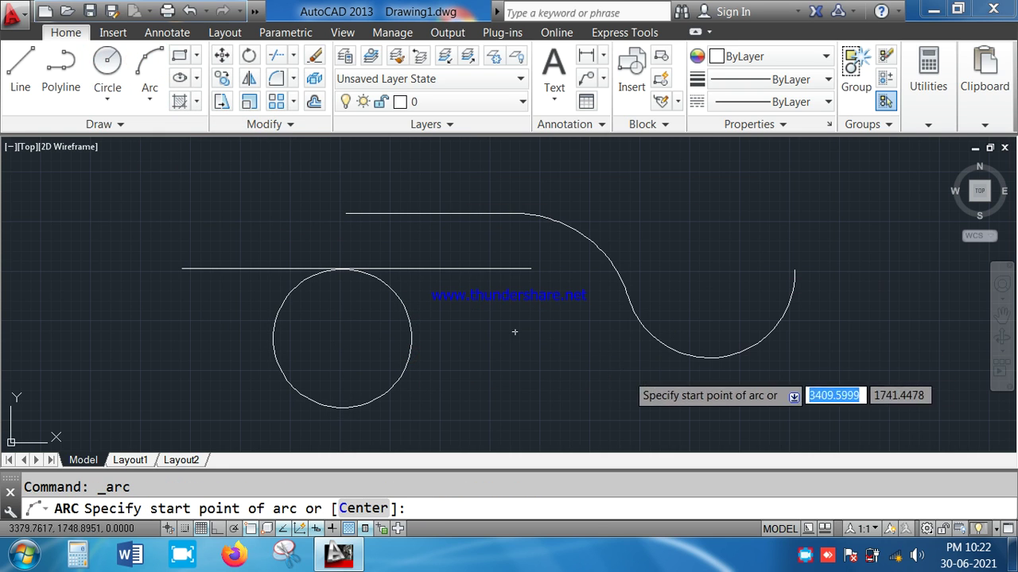
pyautogui.press('Down')
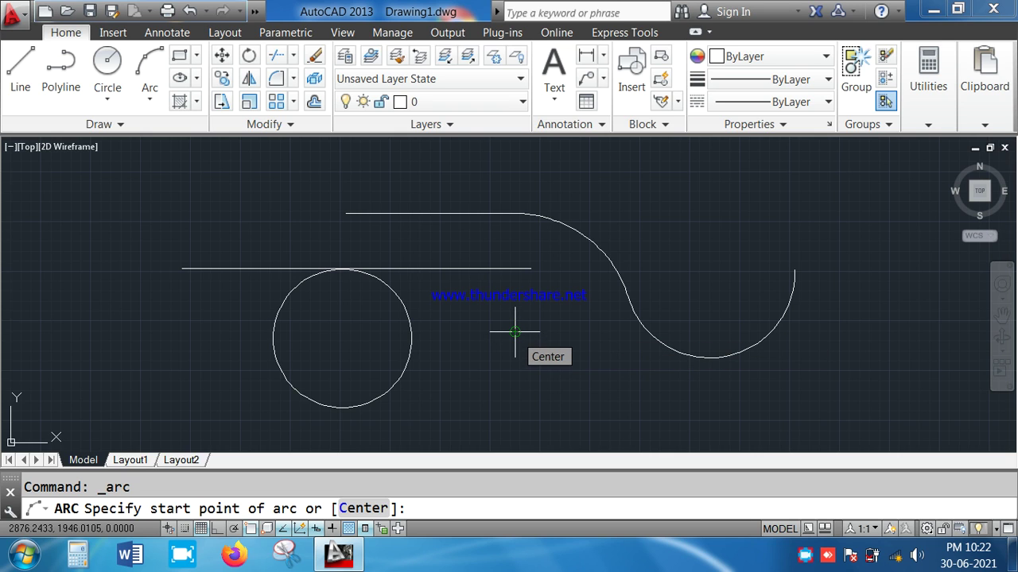
pyautogui.click(517, 333)
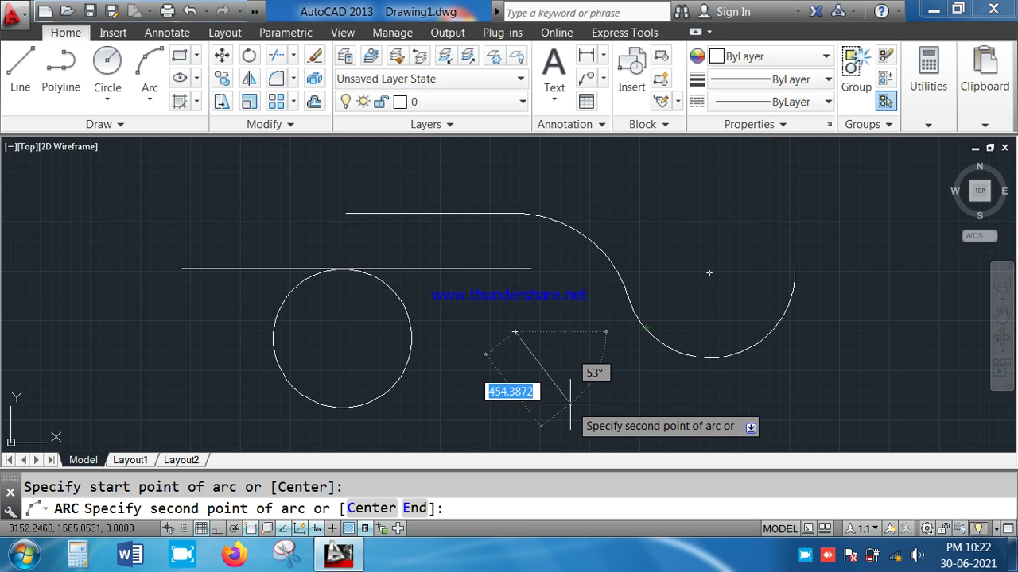
pyautogui.press('F8')
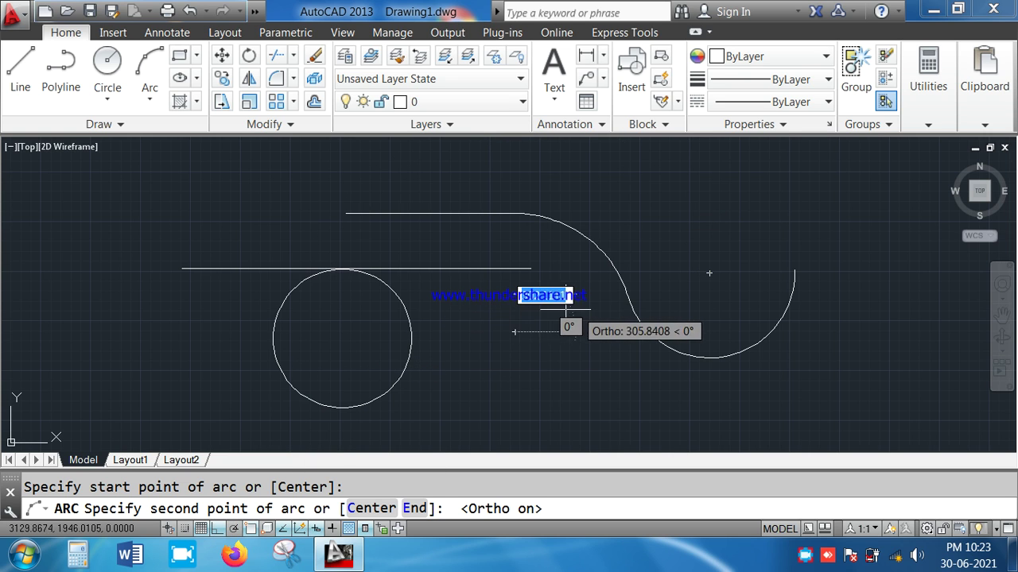
pyautogui.click(470, 333)
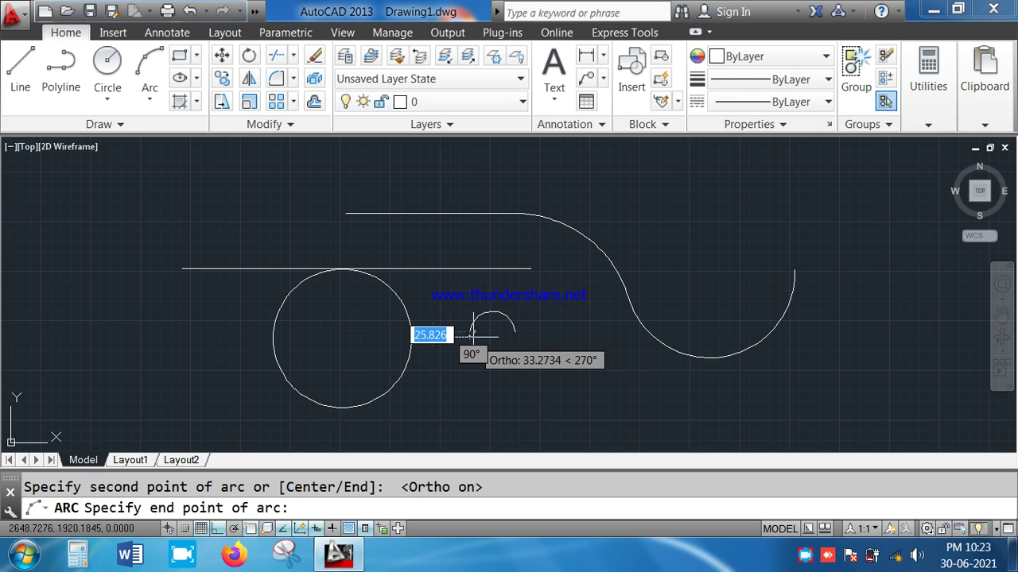
pyautogui.click(472, 335)
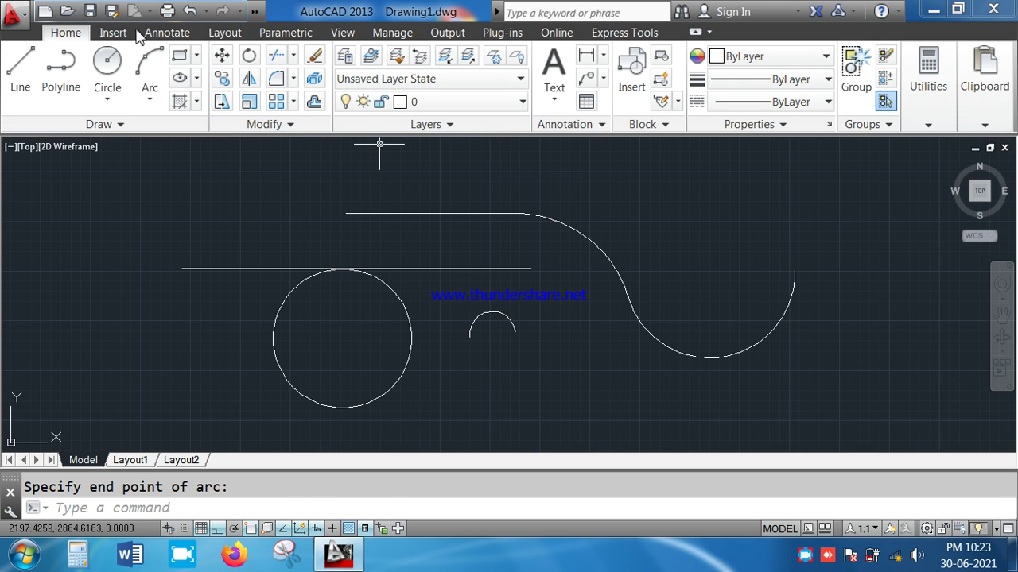
# Draw a large three-point arc that crosses the polyline's first curve and ends below it.
pyautogui.click(149, 67)
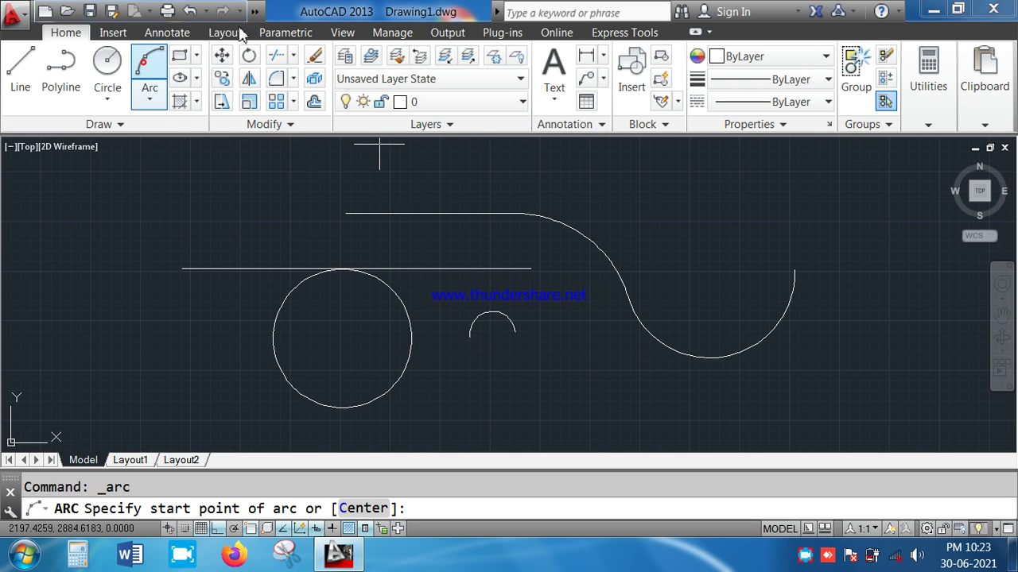
pyautogui.click(760, 225)
pyautogui.click(564, 239)
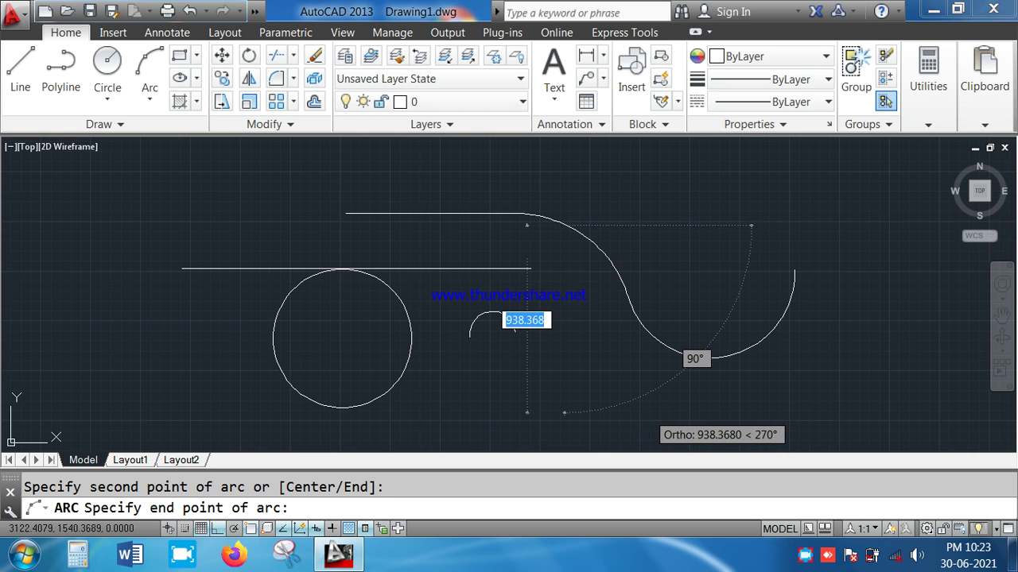
pyautogui.click(564, 413)
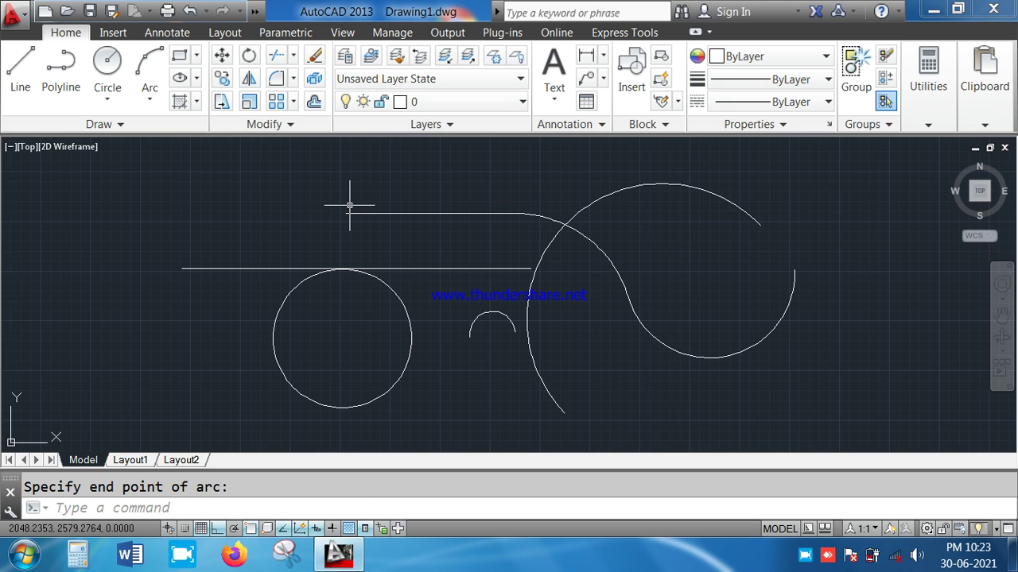
# Draw a rectangle by two opposite corners around most of the circle and the start of the horizontal line.
pyautogui.click(179, 58)
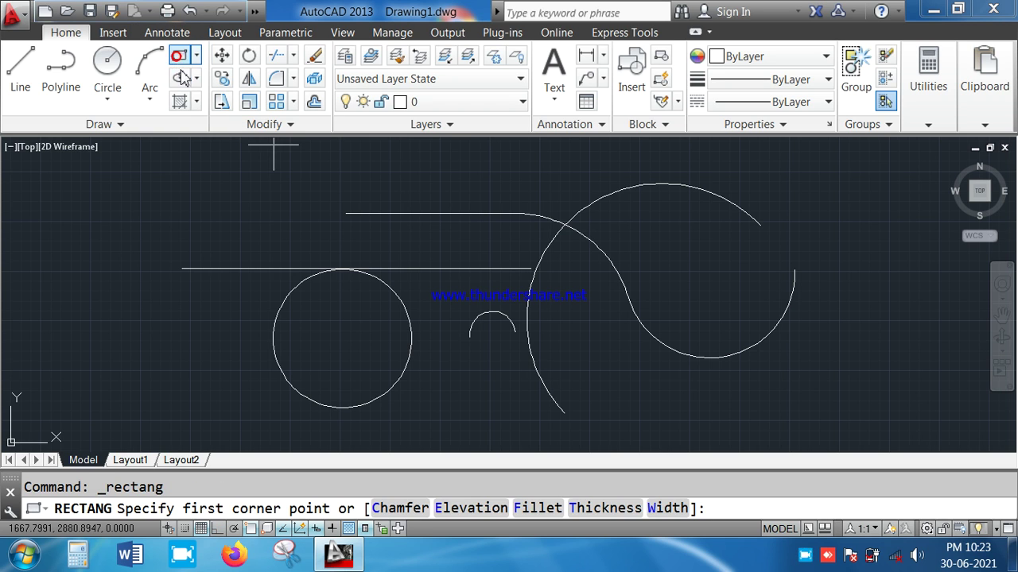
pyautogui.click(142, 228)
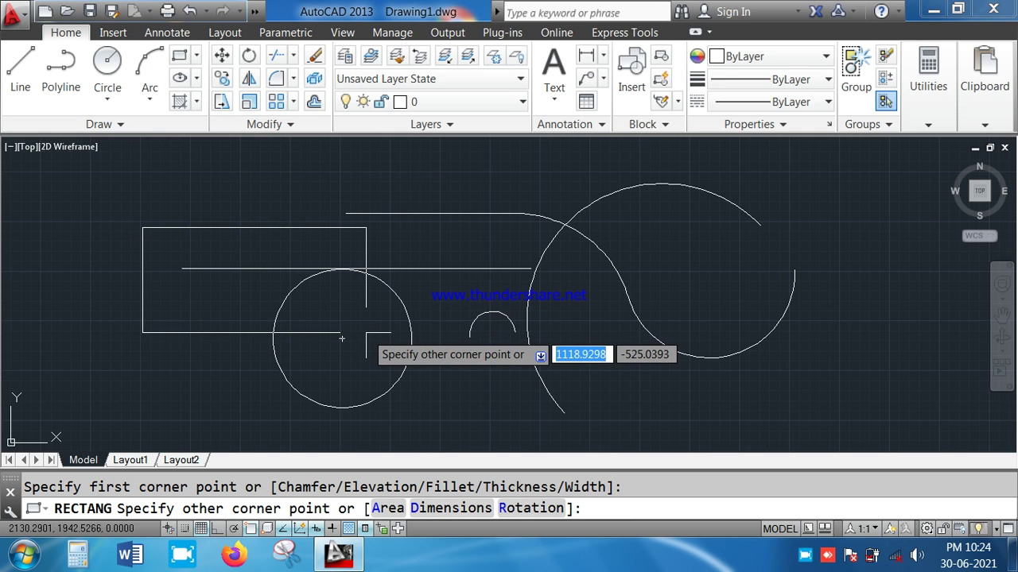
pyautogui.click(431, 387)
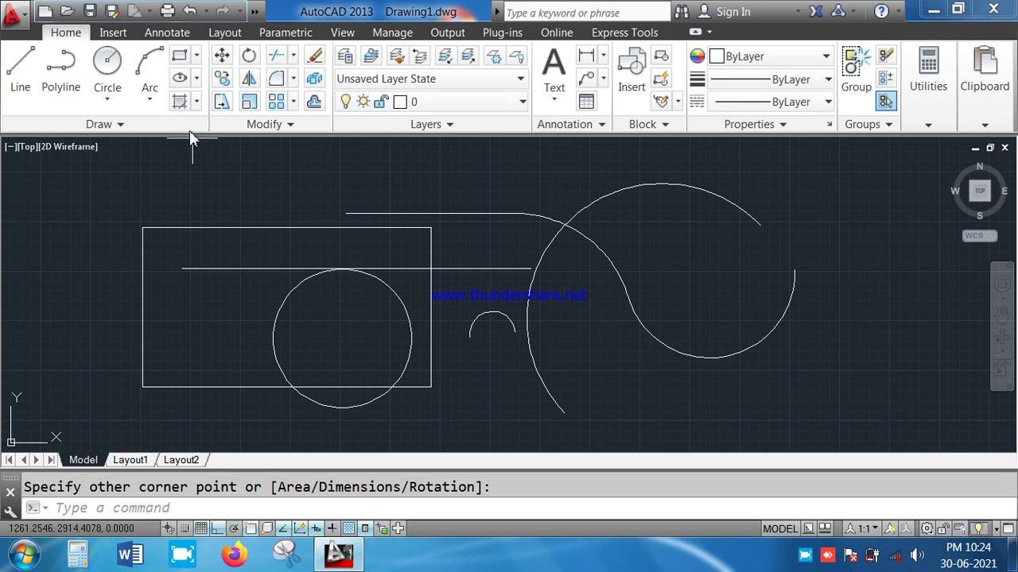
# Draw a horizontal ellipse by its centre, overlapping the polyline's lowest curve, with a vertical half-axis of about 231 units.
pyautogui.click(180, 77)
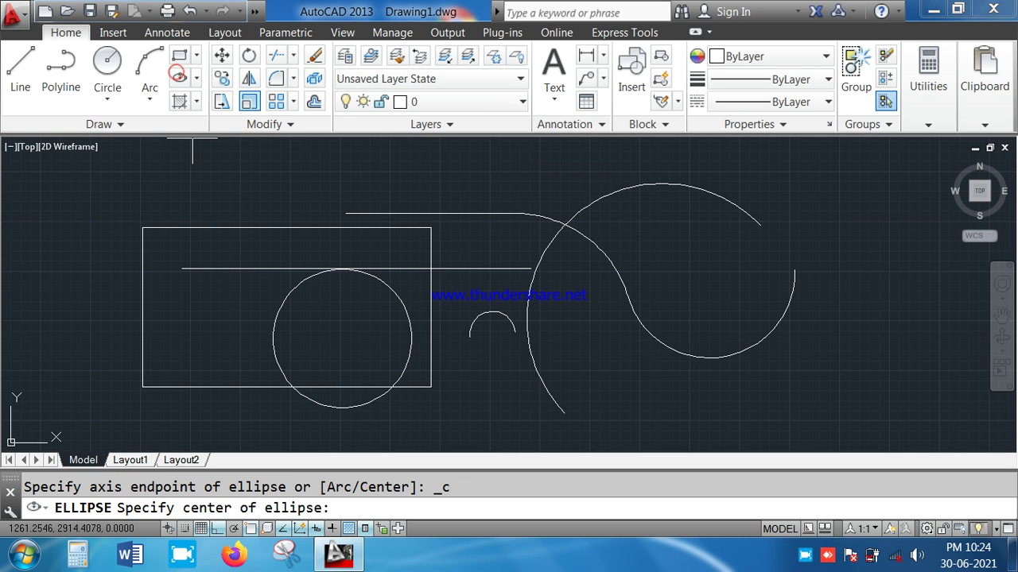
pyautogui.click(787, 377)
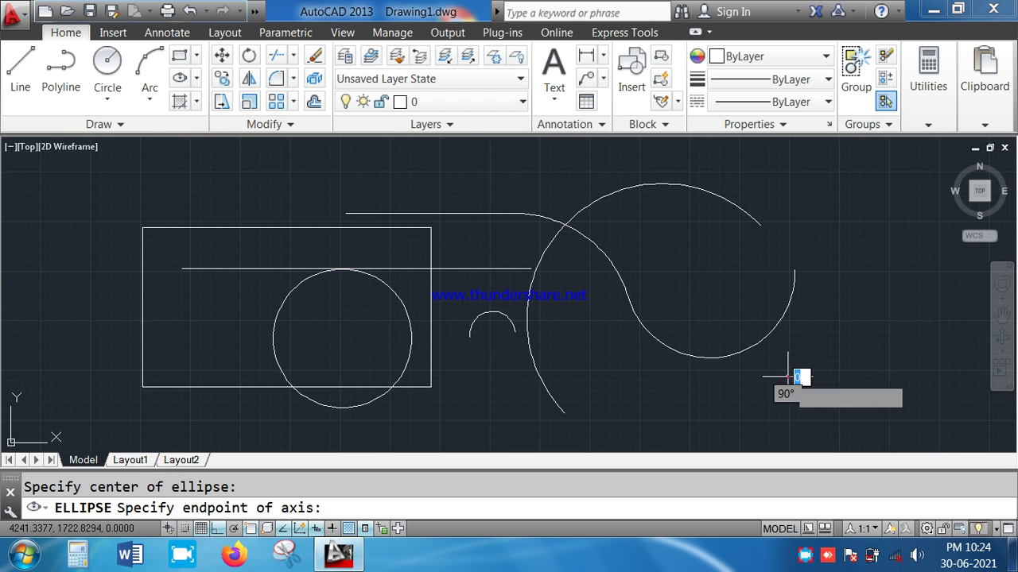
pyautogui.click(639, 353)
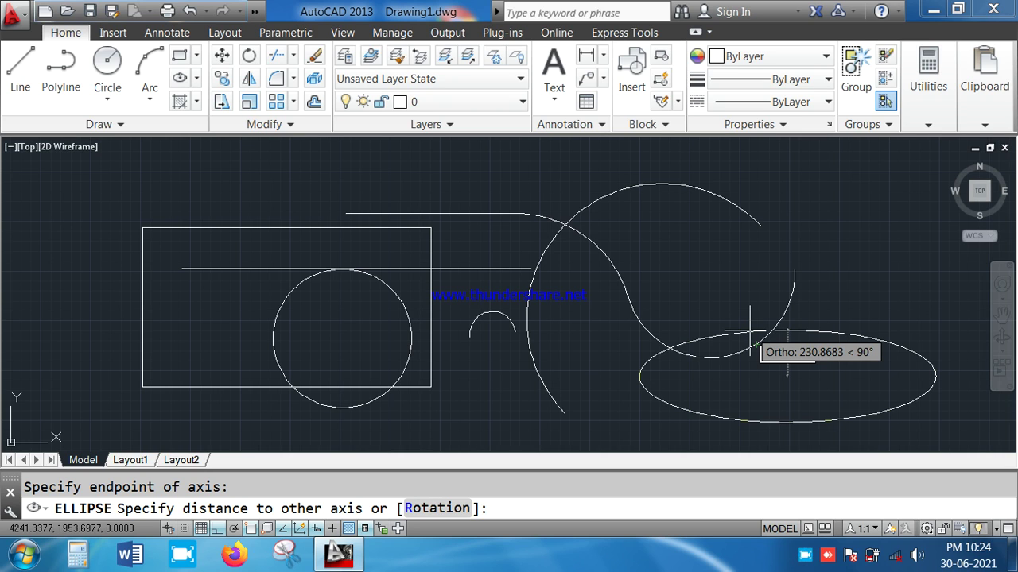
pyautogui.click(750, 331)
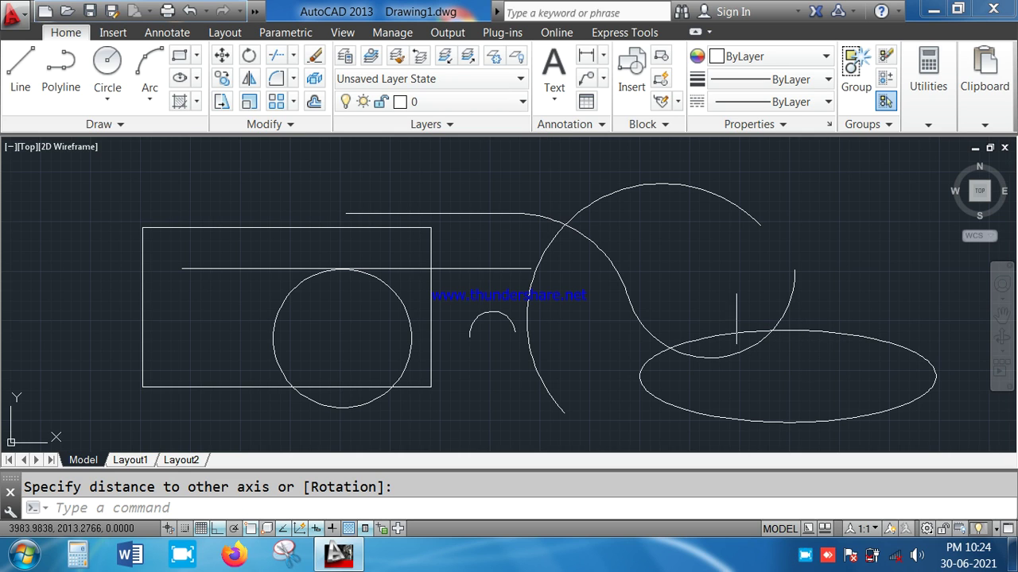
# Hatch the circle with the HEX pattern, selecting the circle itself as the boundary object.
pyautogui.click(178, 102)
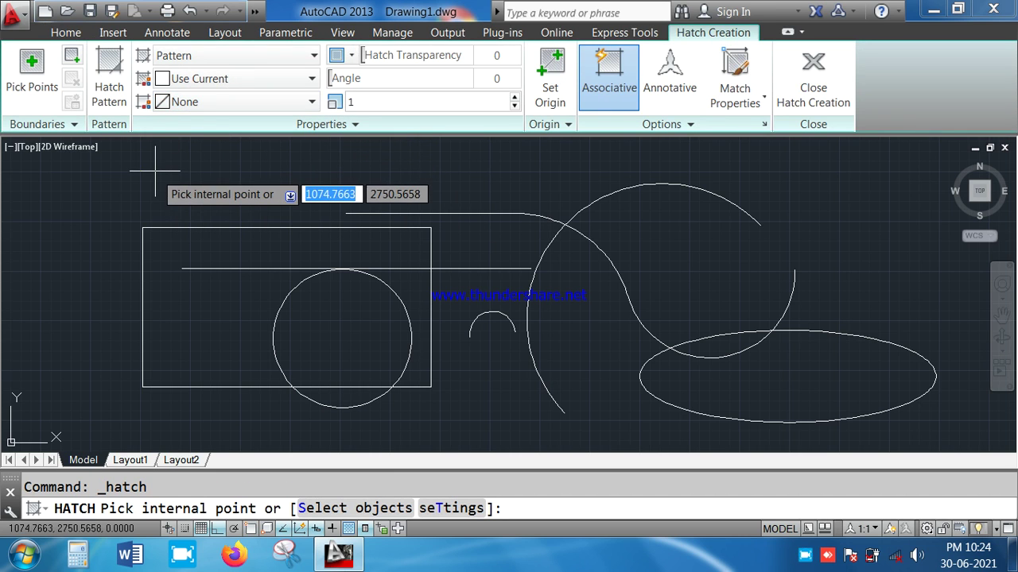
pyautogui.click(71, 56)
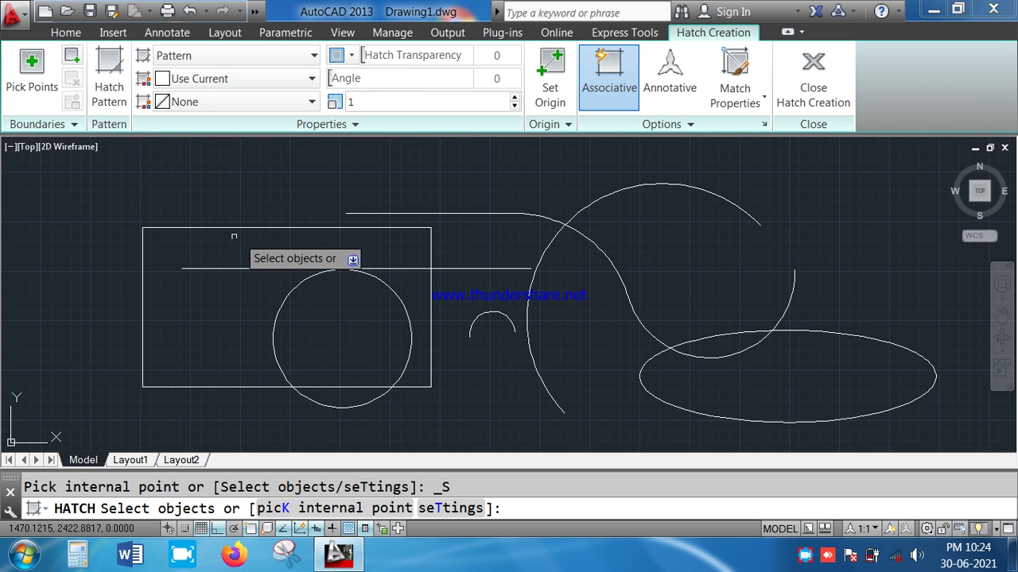
pyautogui.click(73, 56)
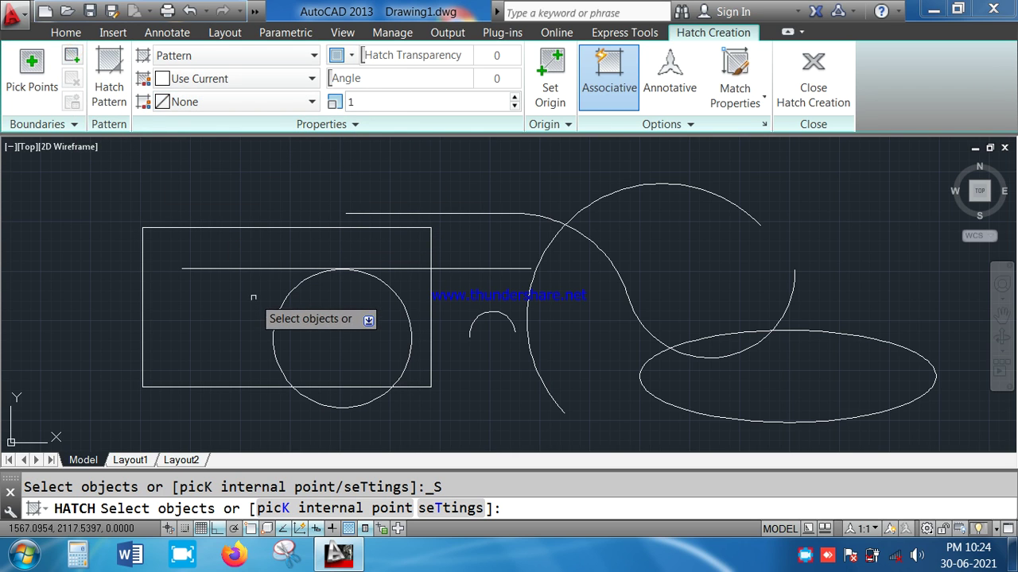
pyautogui.click(279, 306)
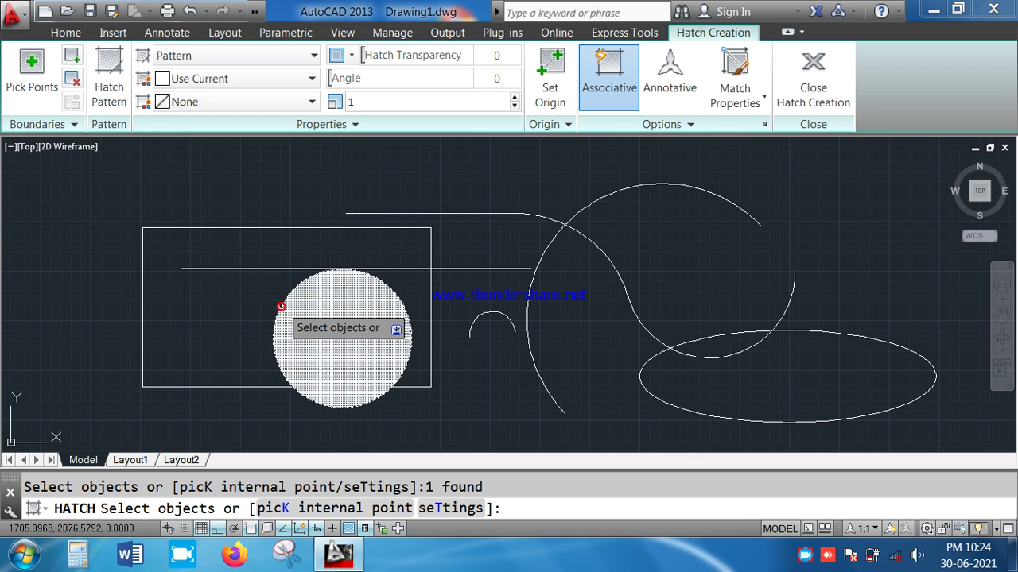
pyautogui.click(109, 89)
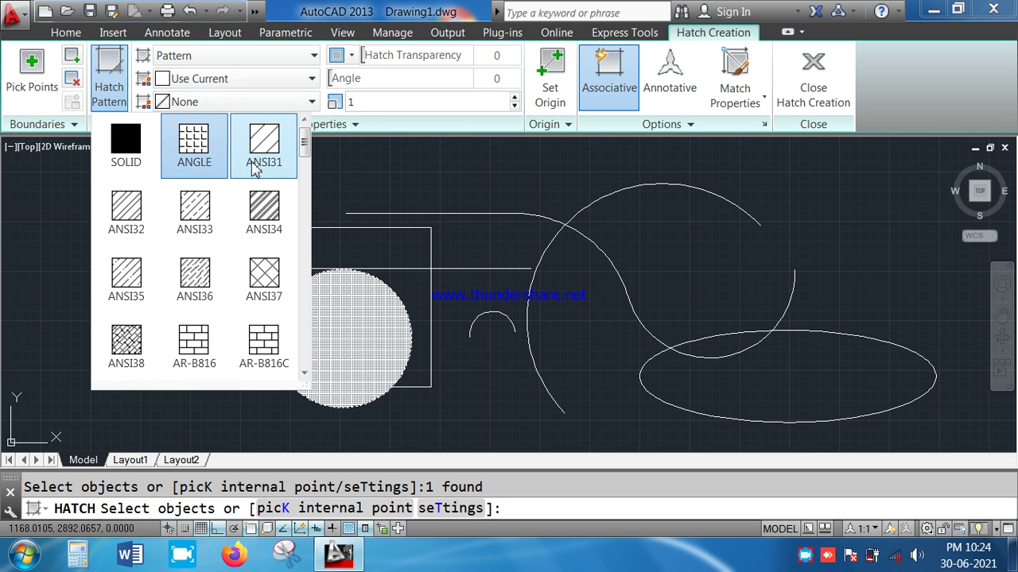
pyautogui.click(305, 277)
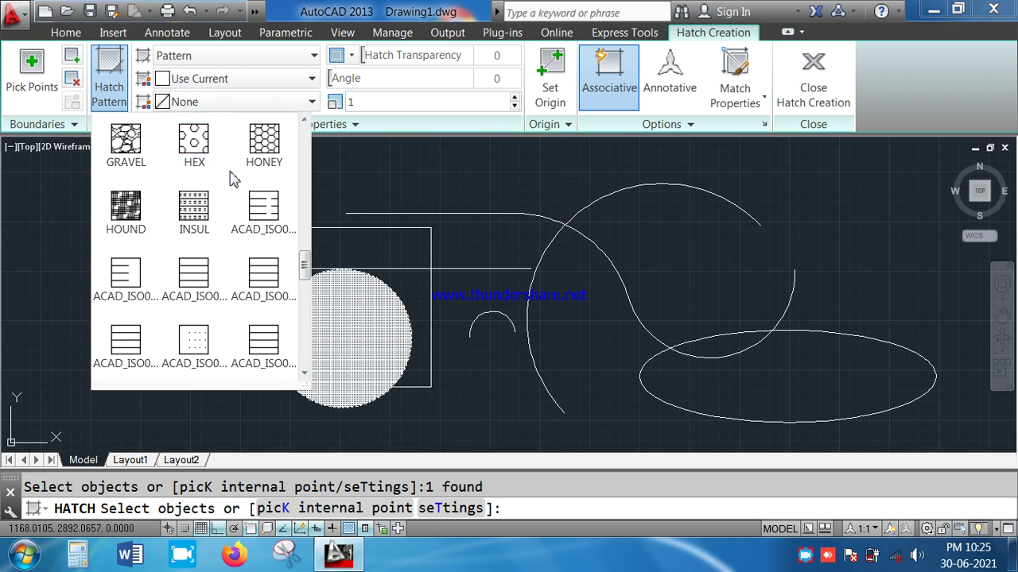
pyautogui.click(207, 158)
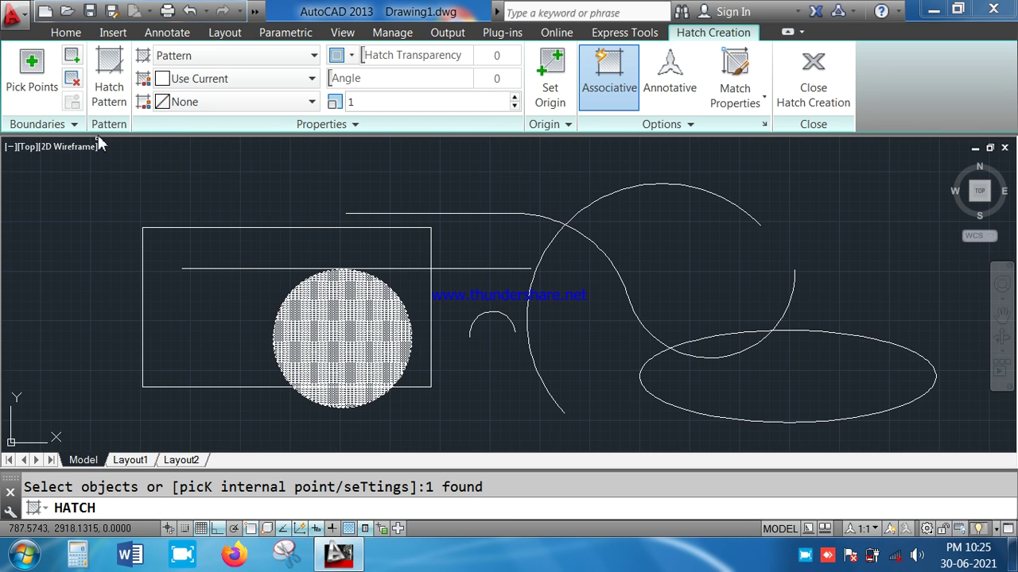
pyautogui.click(47, 89)
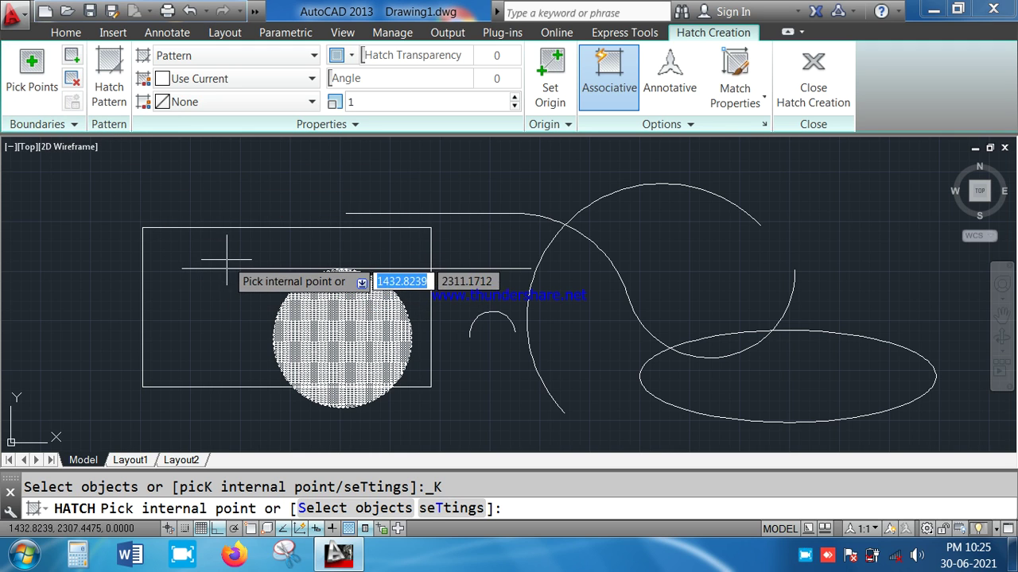
pyautogui.press('Escape')
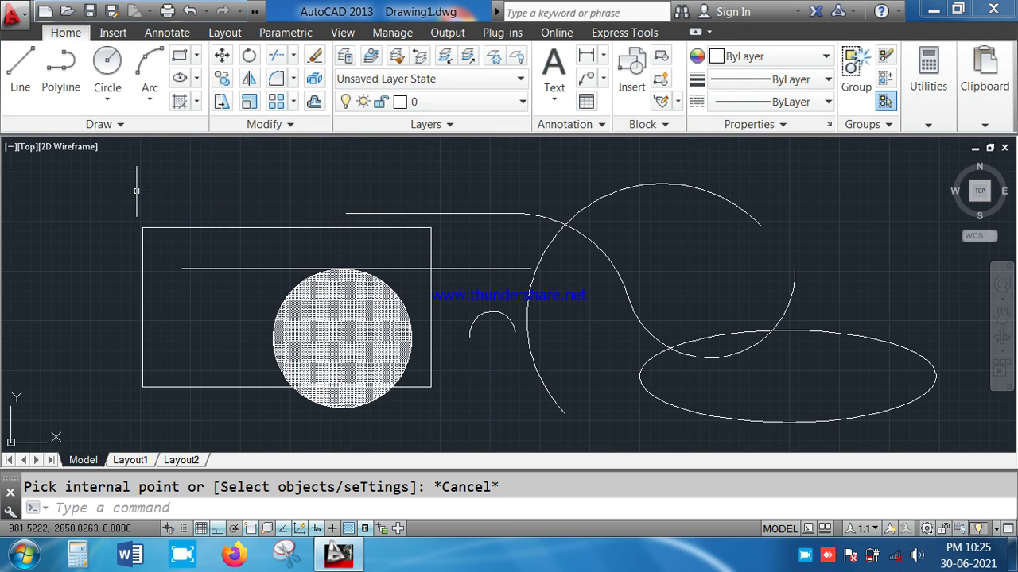
pyautogui.click(137, 191)
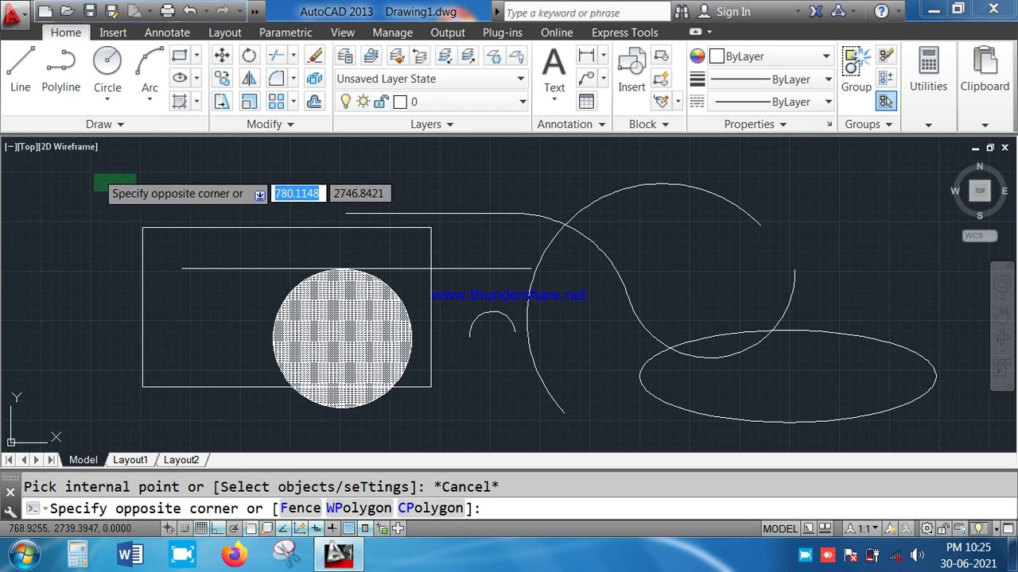
pyautogui.click(86, 177)
pyautogui.press('Escape')
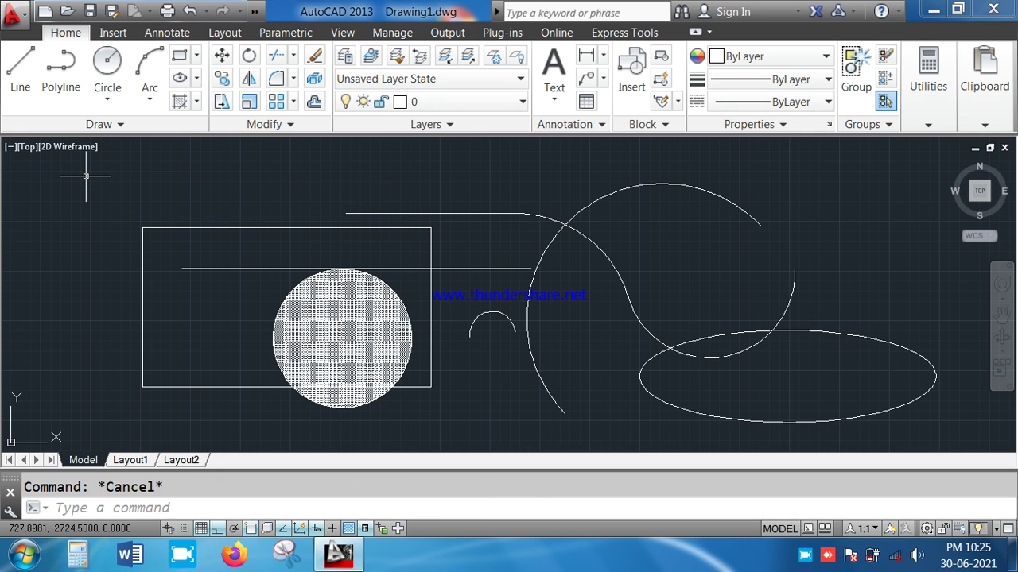
# Set the scale of the circle's hatch to 10.
pyautogui.click(354, 354)
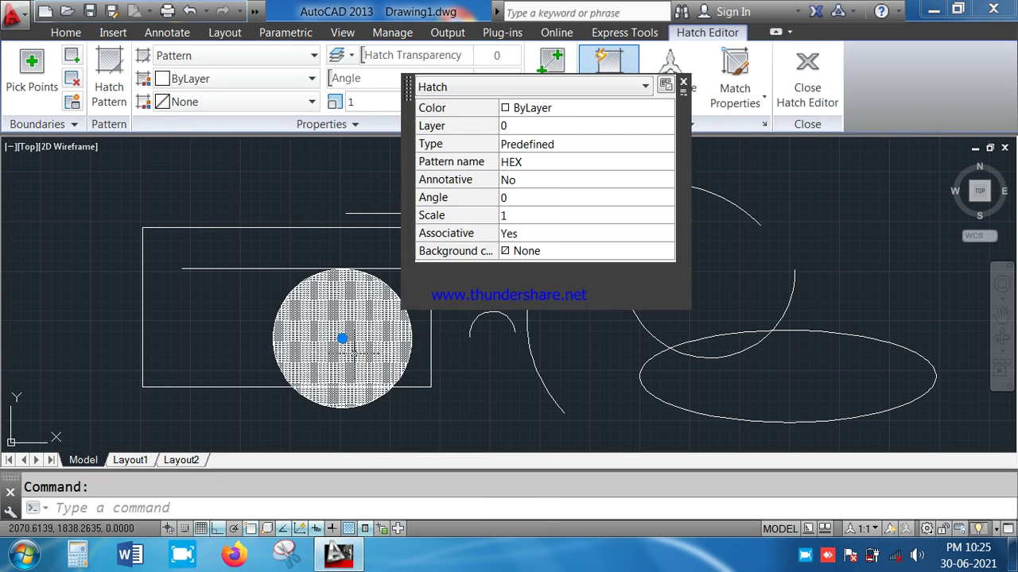
pyautogui.rightClick(355, 359)
pyautogui.click(343, 354)
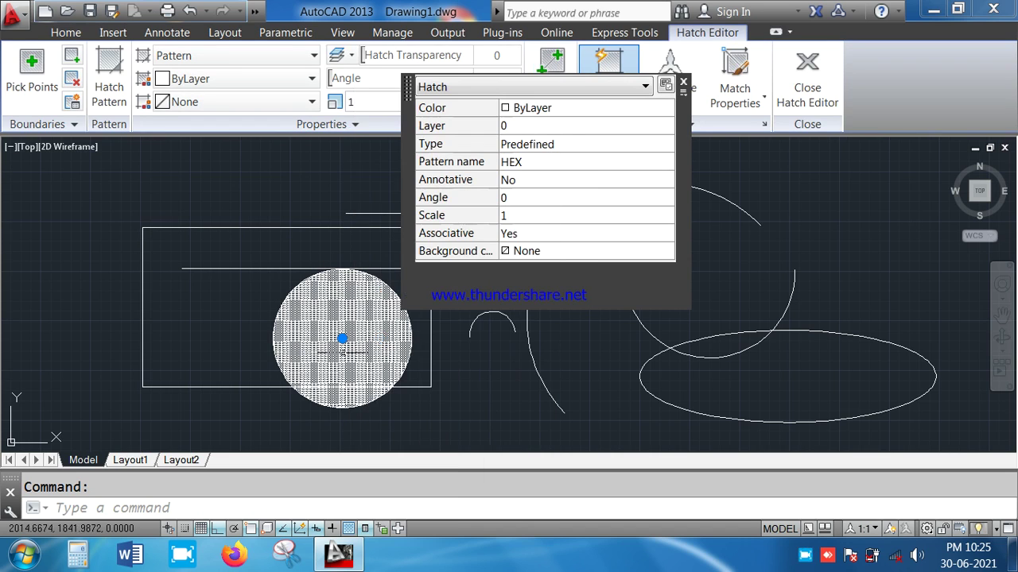
pyautogui.click(547, 216)
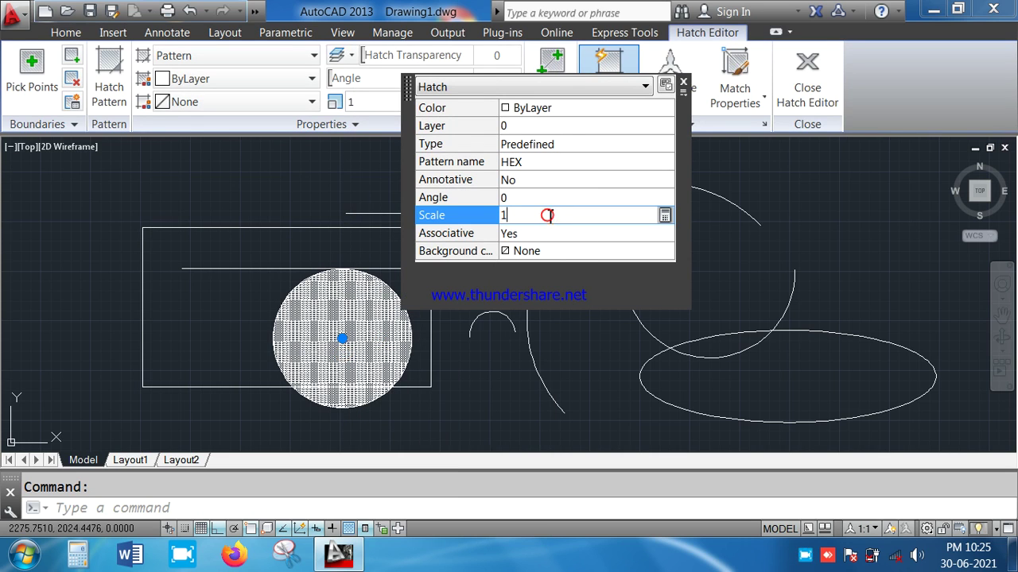
pyautogui.write('10')
pyautogui.press('Return')
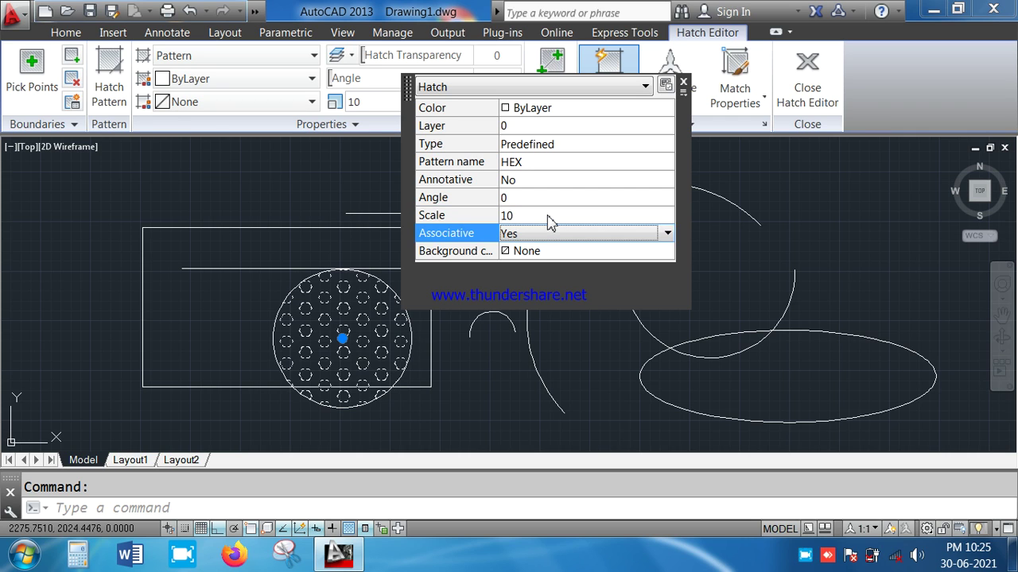
# Add another HEX hatch by picking an internal point where the circle and the rectangle overlap.
pyautogui.press('Return')
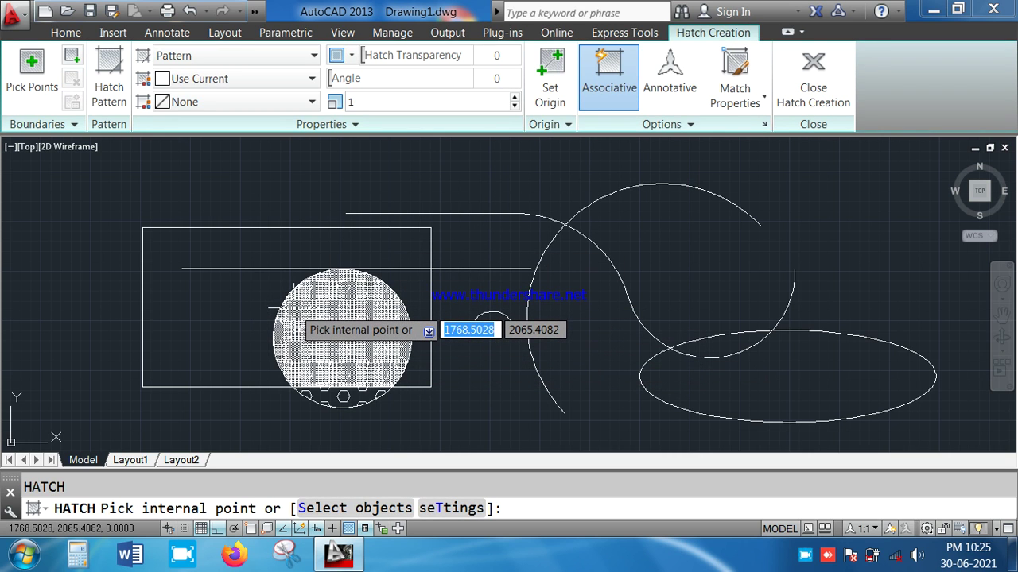
pyautogui.click(41, 73)
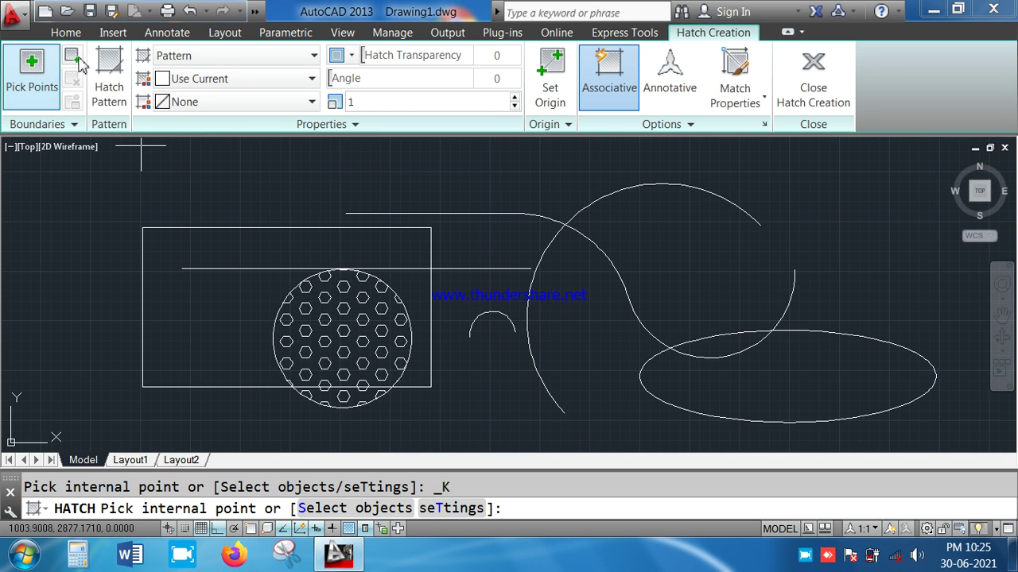
pyautogui.click(346, 334)
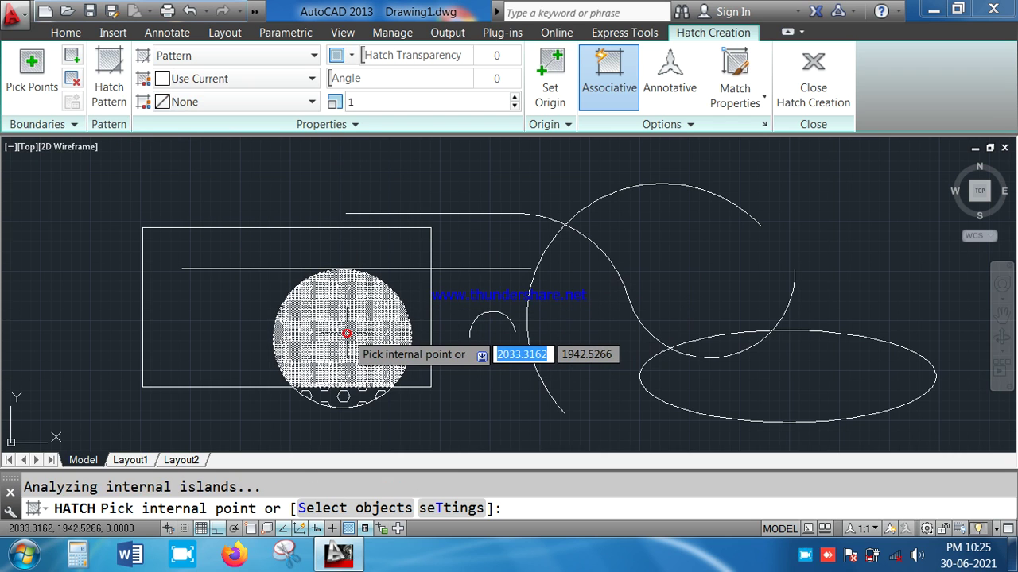
pyautogui.press('Return')
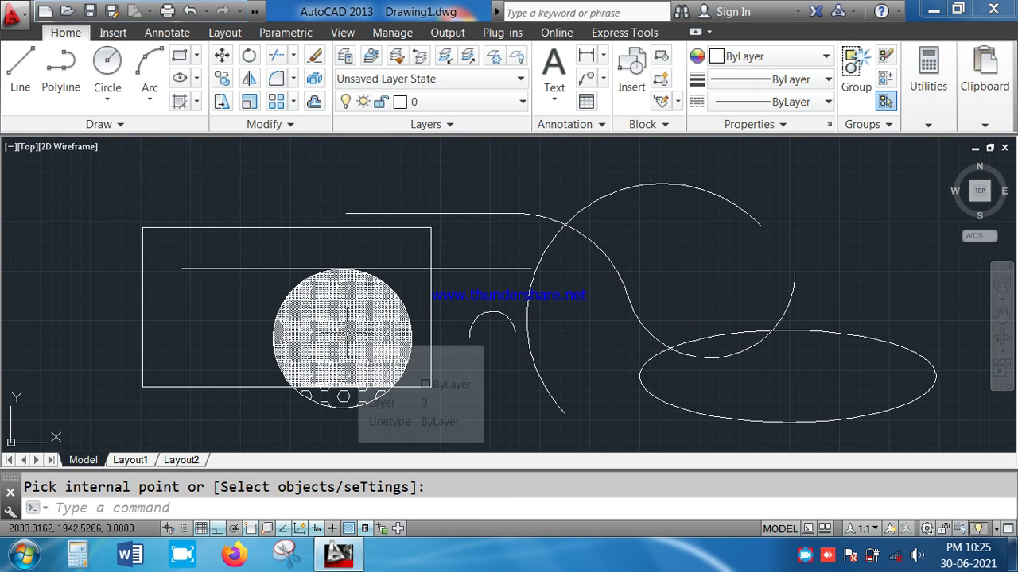
pyautogui.press('Return')
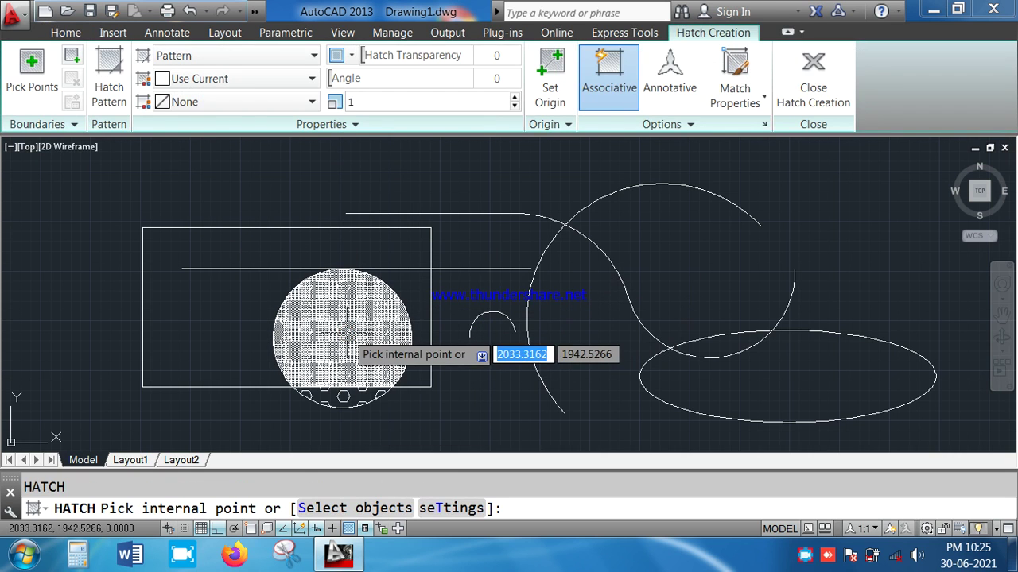
pyautogui.click(110, 76)
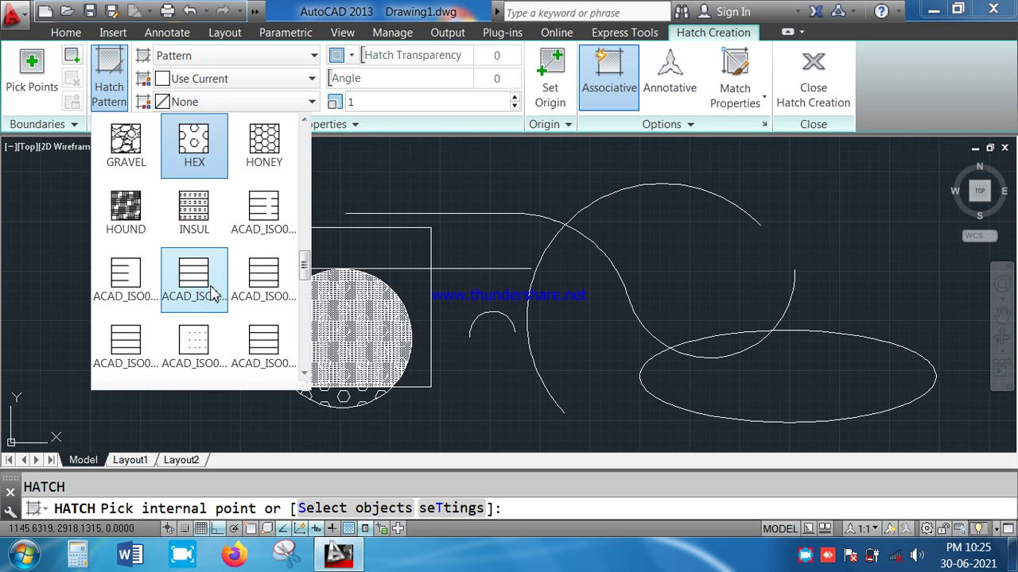
pyautogui.click(211, 294)
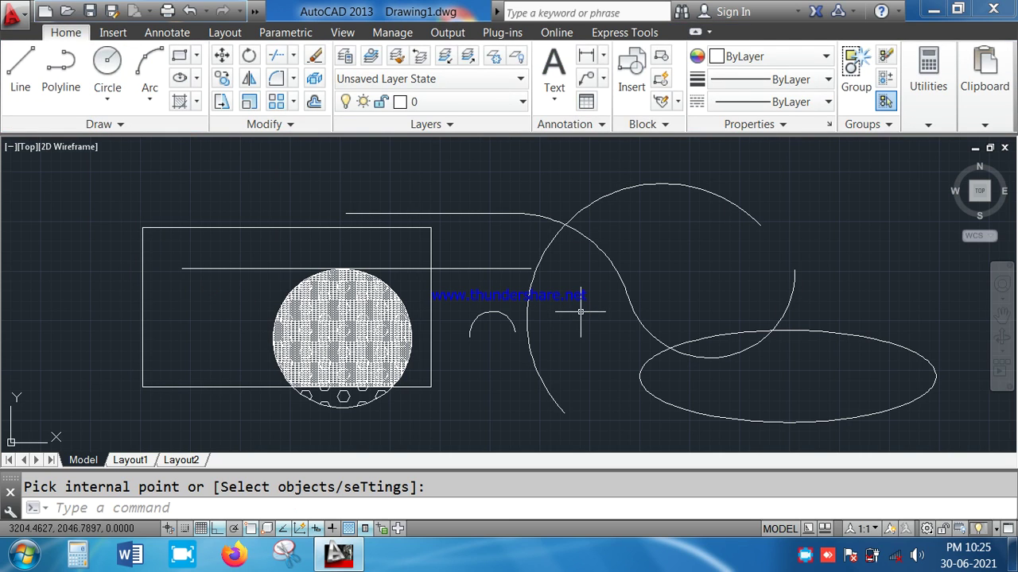
pyautogui.press('Escape')
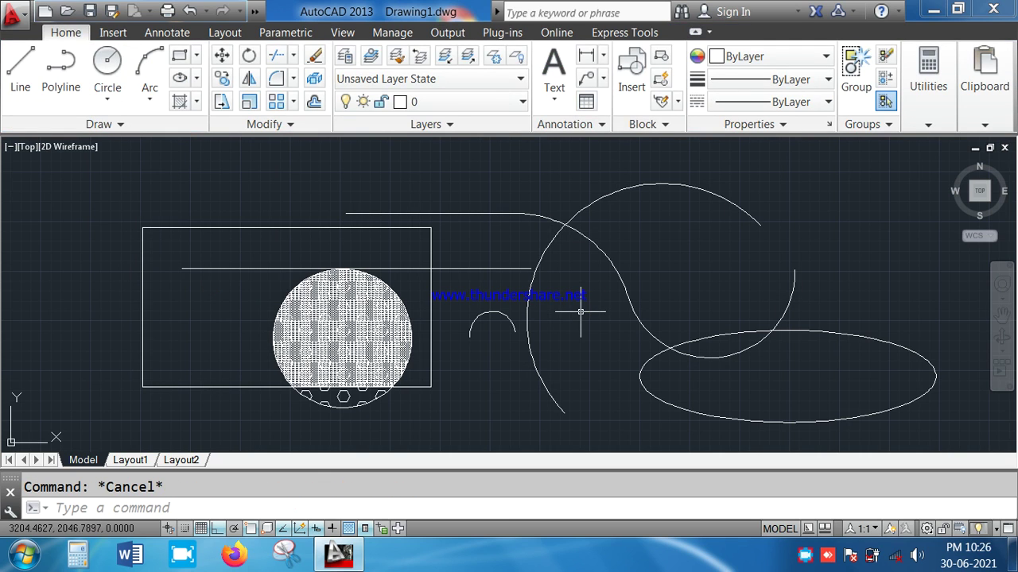
# Undo the second hatch, the hatch scale change and the circle's HEX hatch.
pyautogui.hotkey('ctrl', 'z')
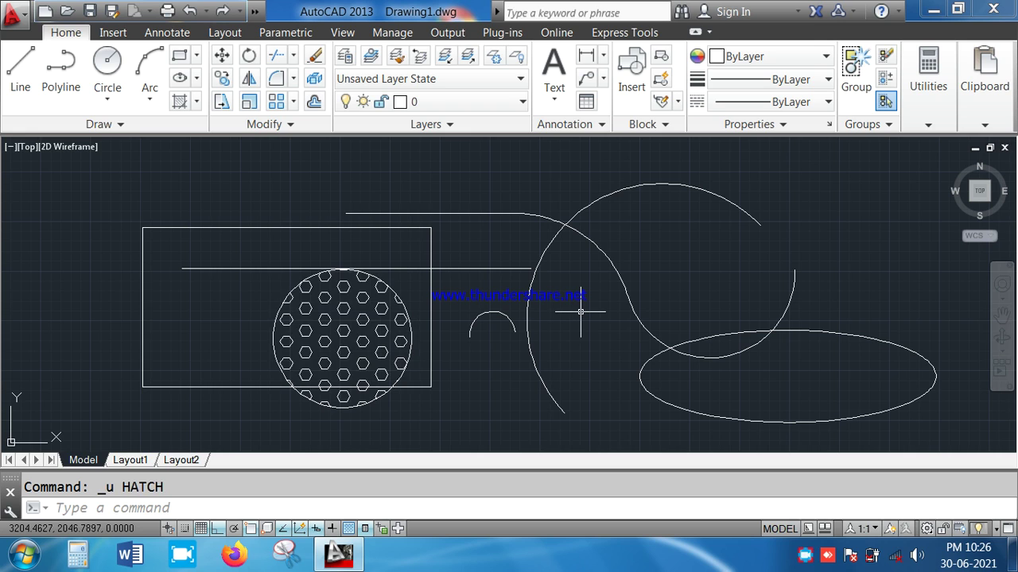
pyautogui.hotkey('ctrl', 'z')
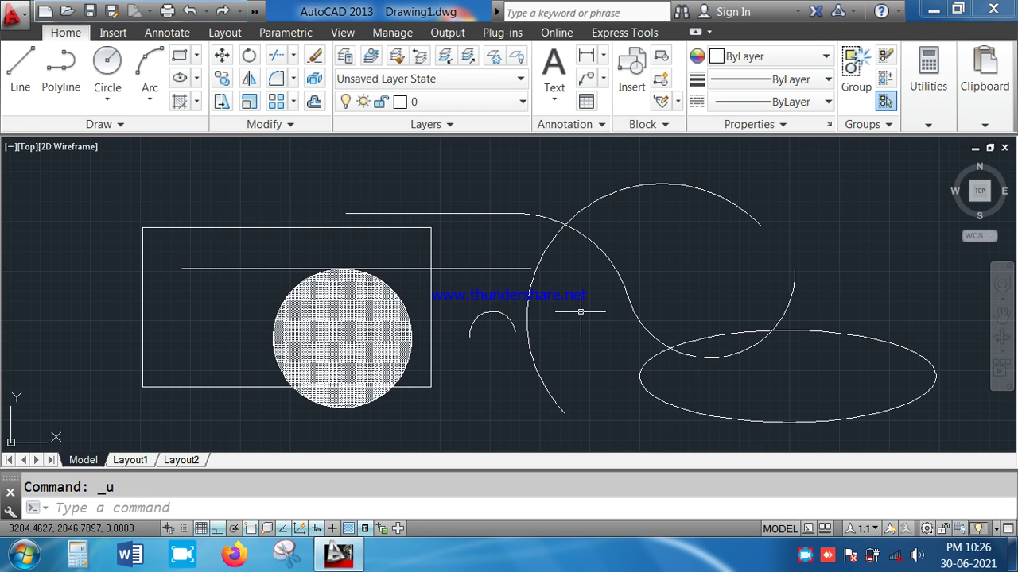
pyautogui.hotkey('ctrl', 'z')
pyautogui.hotkey('ctrl', 'z')
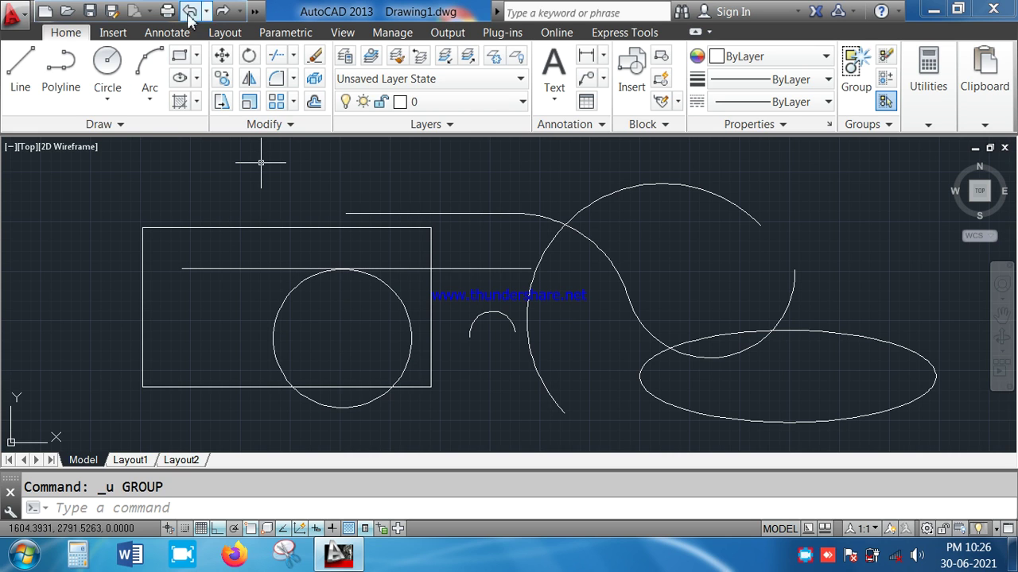
# Hatch the rectangle with the ANSI34 pattern, selecting the rectangle as the boundary object.
pyautogui.click(185, 104)
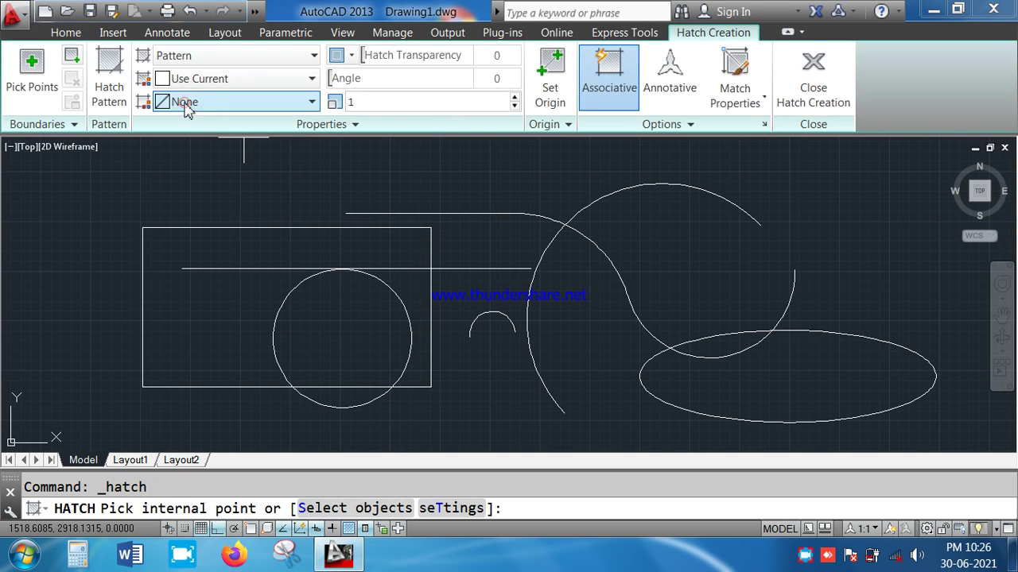
pyautogui.click(72, 58)
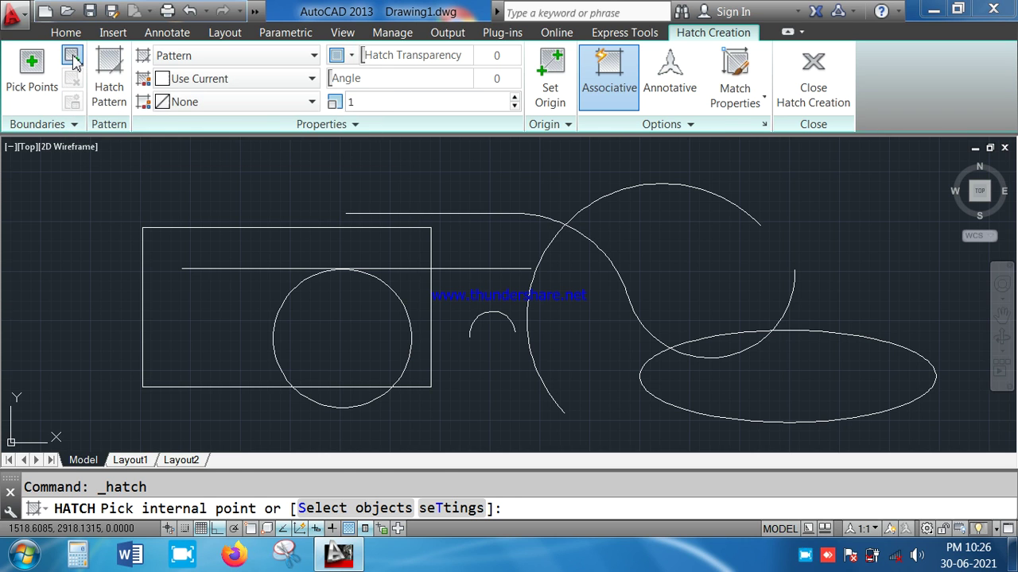
pyautogui.click(206, 228)
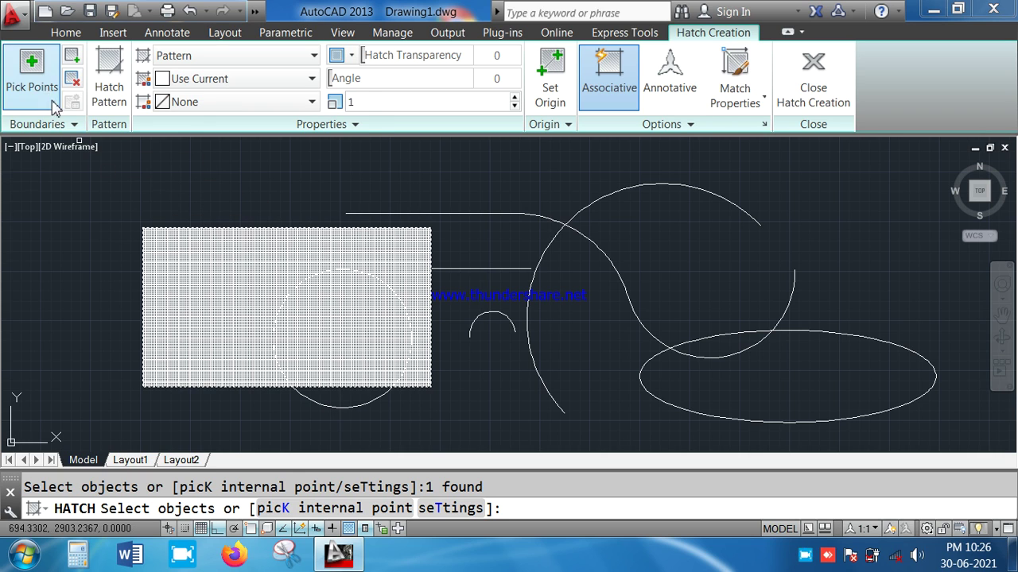
pyautogui.click(36, 78)
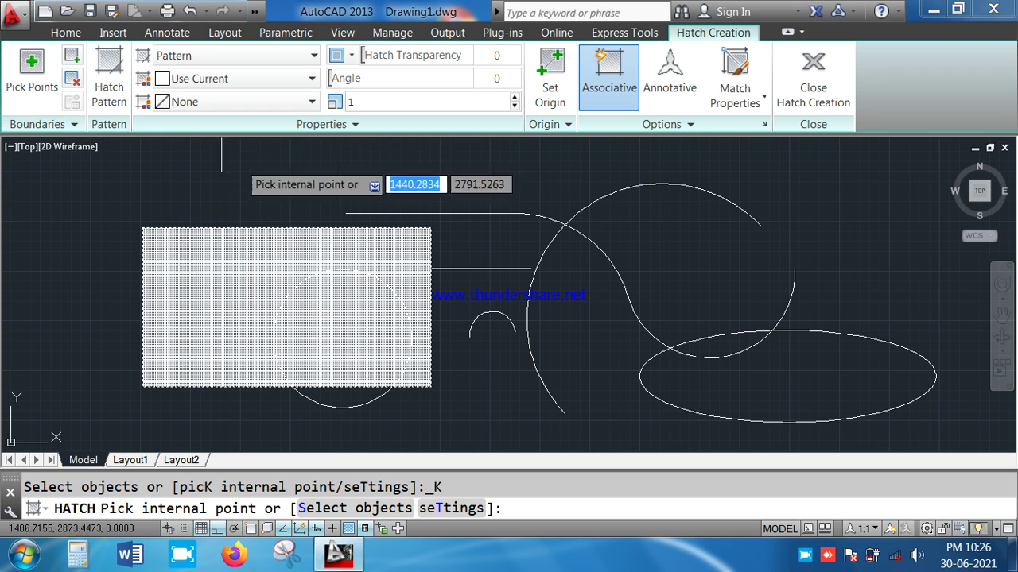
pyautogui.click(106, 89)
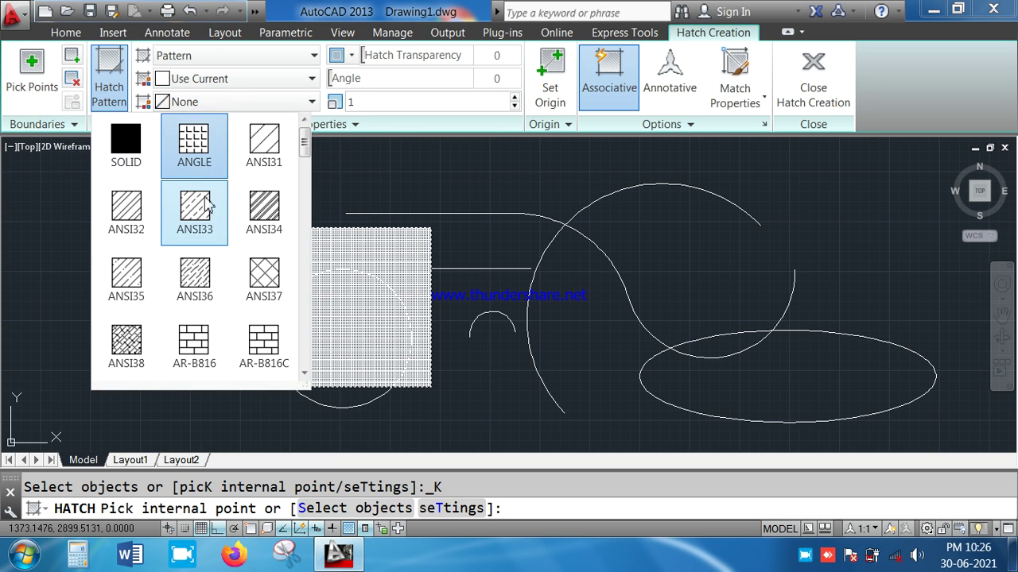
pyautogui.click(249, 222)
pyautogui.press('Return')
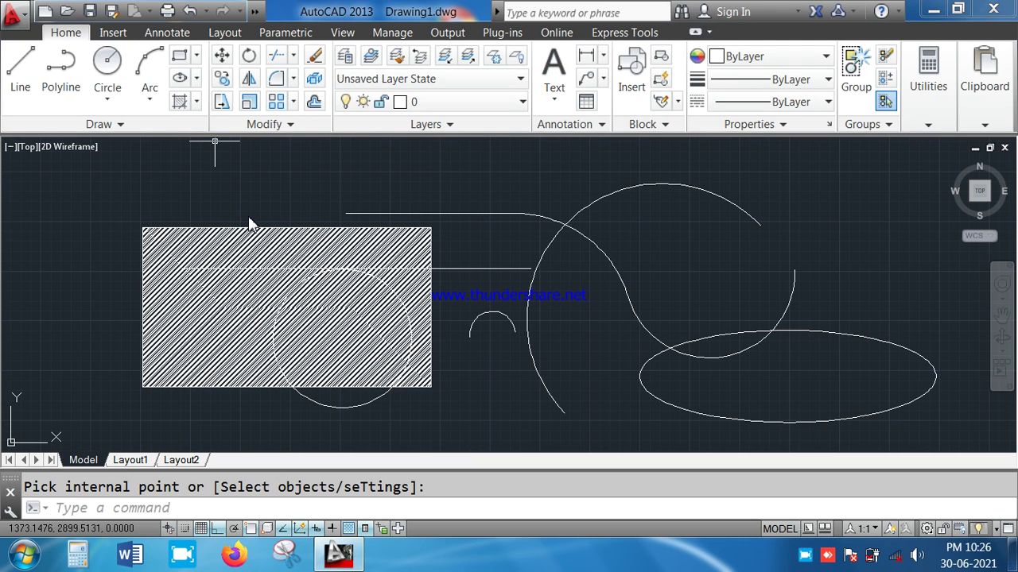
pyautogui.press('Escape')
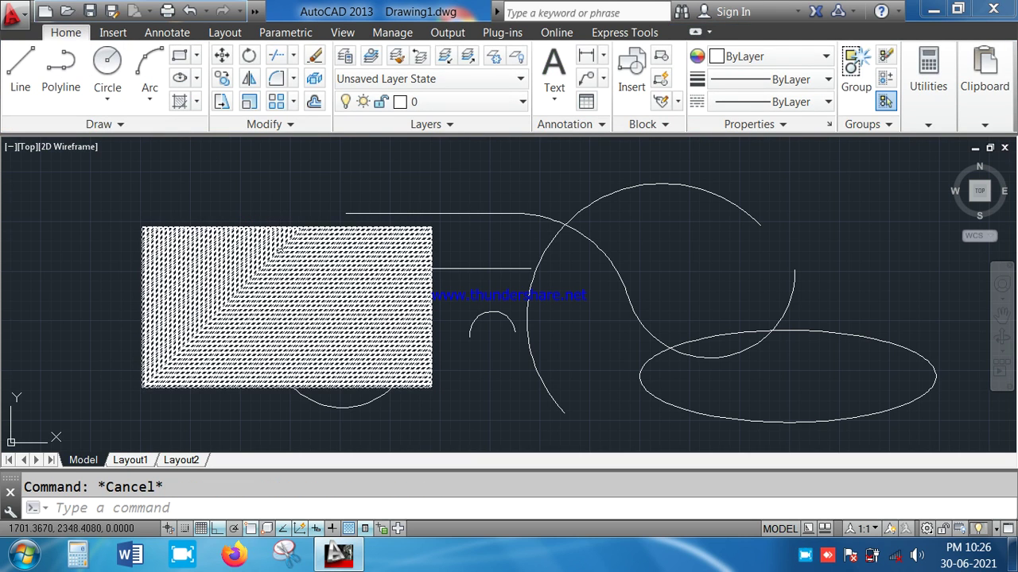
# Set the scale of the rectangle's ANSI34 hatch to 10 and deselect the hatch.
pyautogui.rightClick(278, 266)
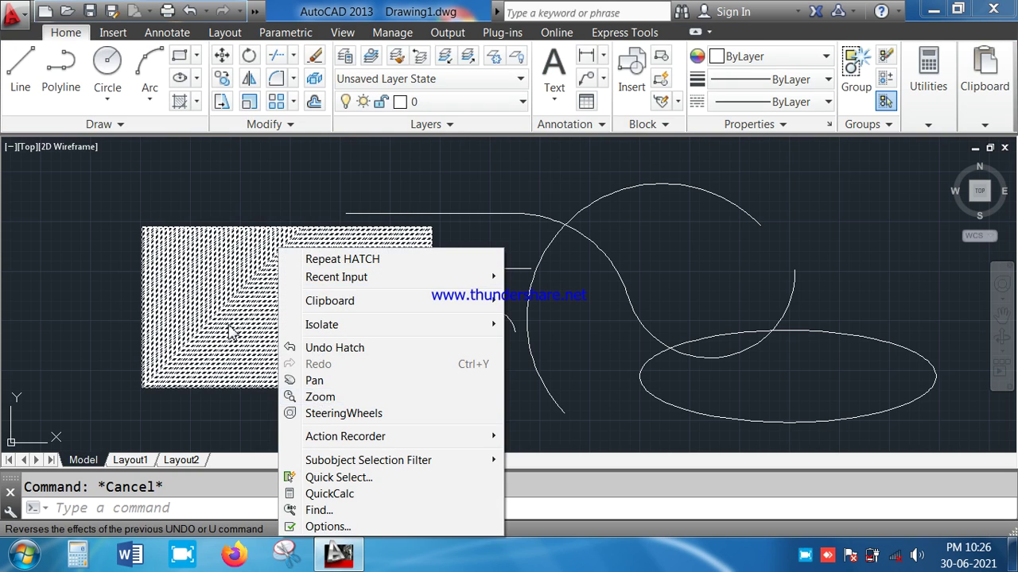
pyautogui.click(177, 289)
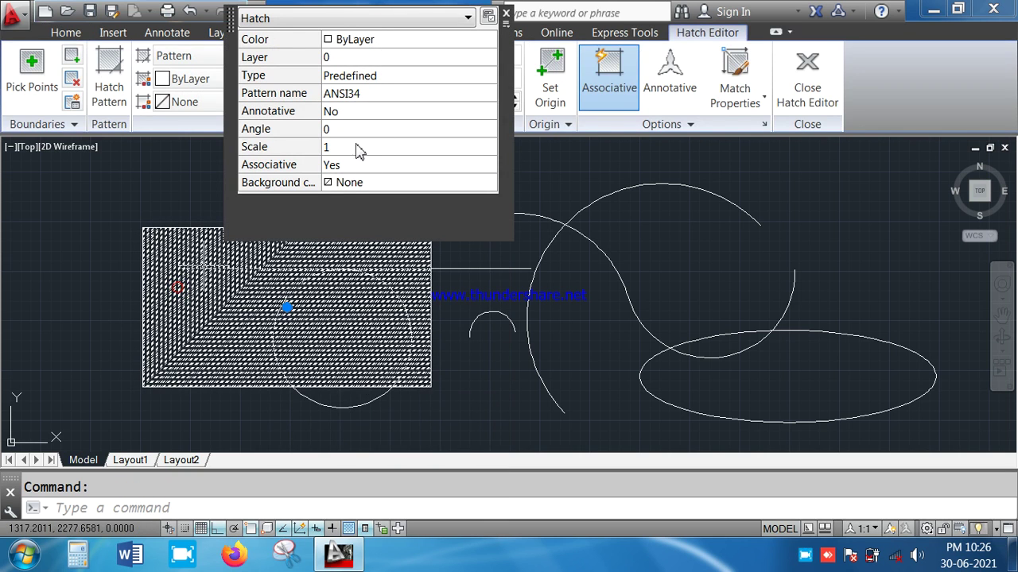
pyautogui.click(329, 148)
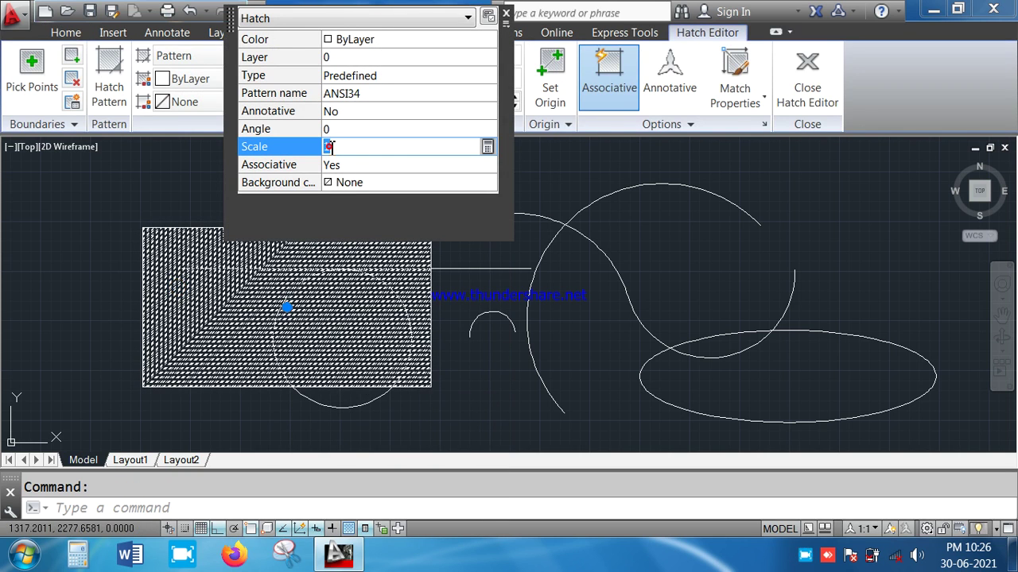
pyautogui.click(331, 147)
pyautogui.press('Tab')
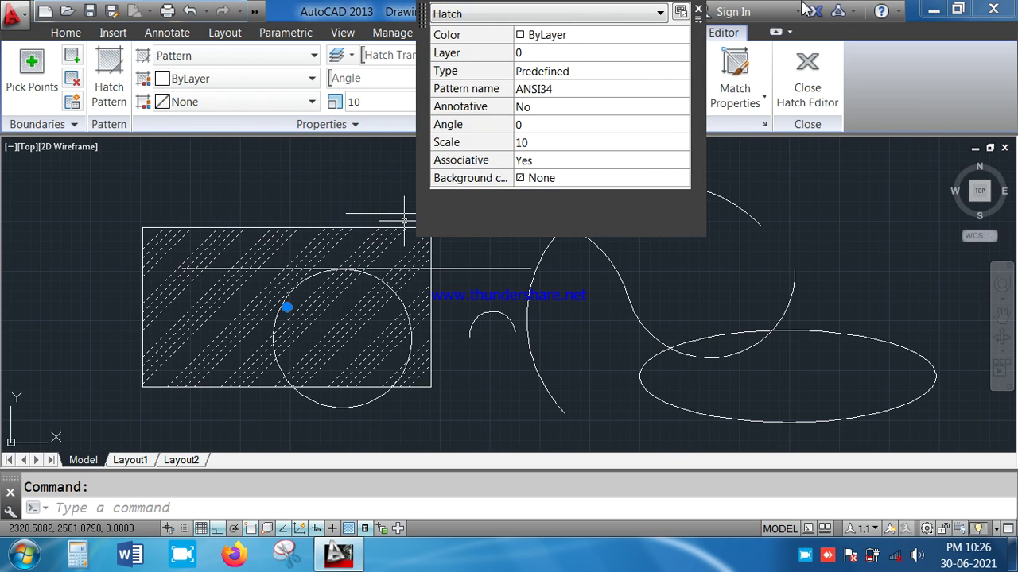
pyautogui.click(699, 10)
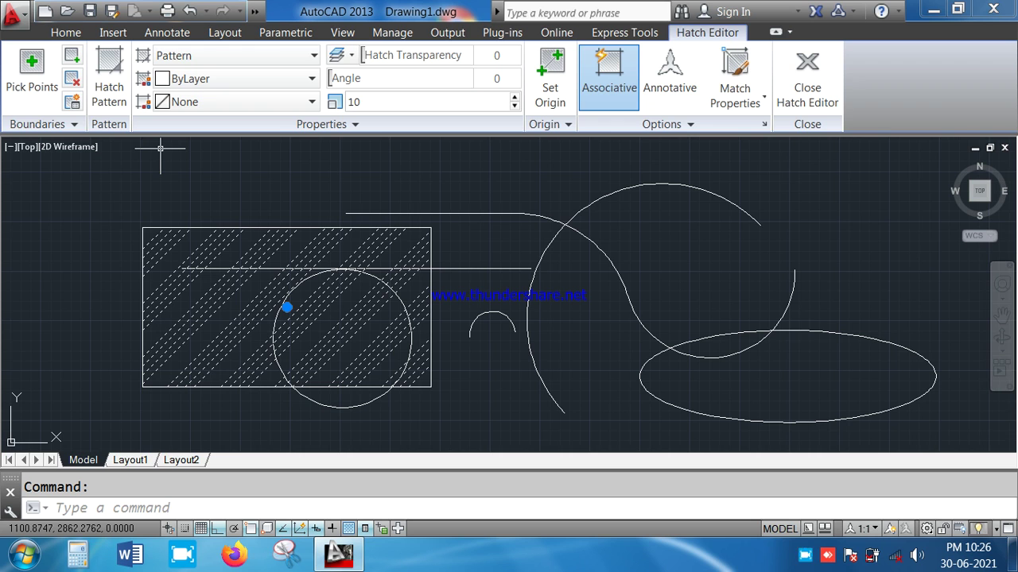
pyautogui.press('Escape')
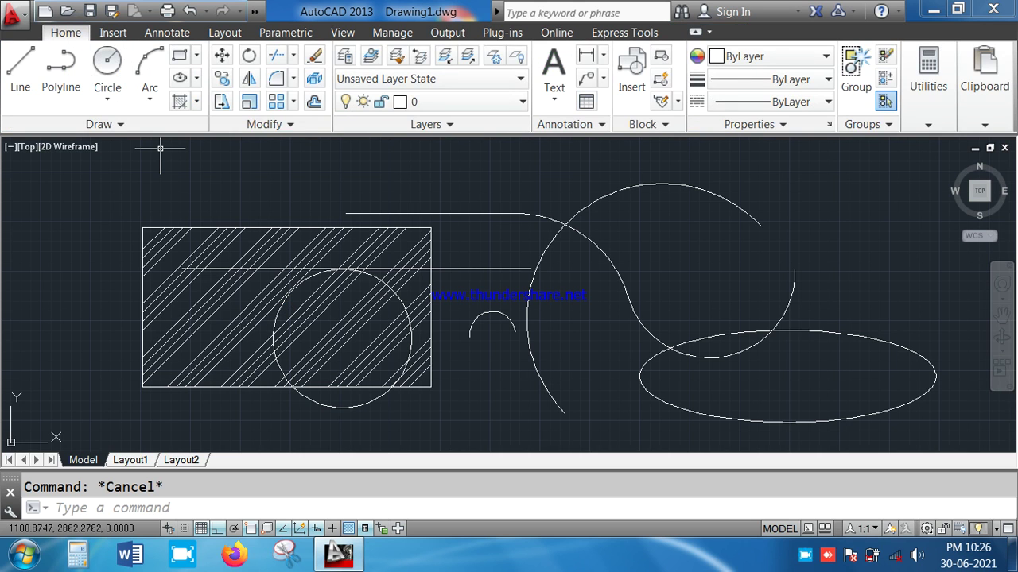
# Undo the rectangle's hatch and the previously drawn shapes, back to the single horizontal line.
pyautogui.hotkey('ctrl', 'z')
pyautogui.hotkey('ctrl', 'z')
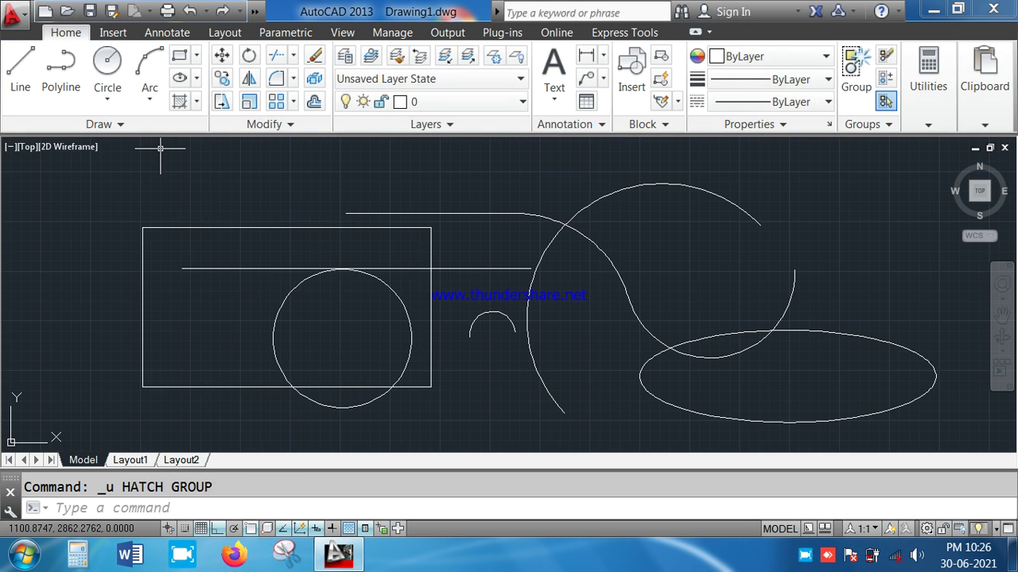
pyautogui.hotkey('ctrl', 'z')
pyautogui.hotkey('ctrl', 'z')
pyautogui.hotkey('ctrl', 'z')
pyautogui.hotkey('ctrl', 'z')
pyautogui.hotkey('ctrl', 'z')
pyautogui.hotkey('ctrl', 'z')
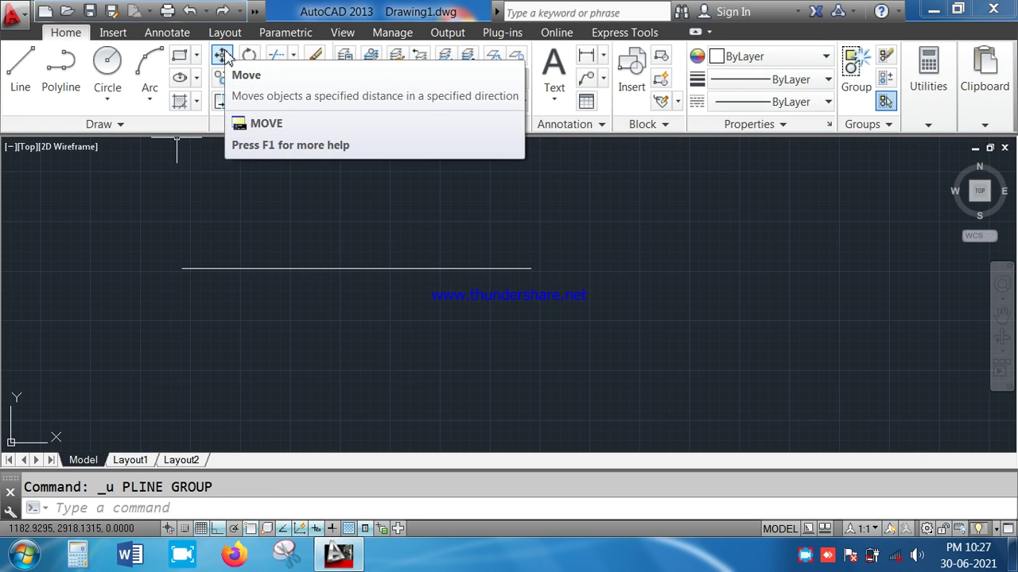
# Draw a circle centred just below the horizontal line near its right end, large enough to cross the line.
pyautogui.click(108, 61)
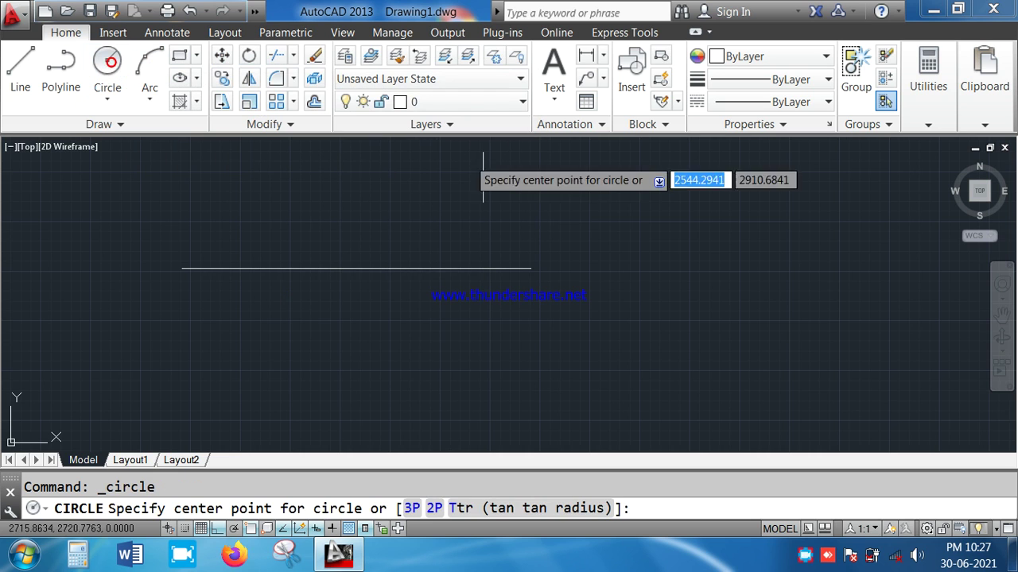
pyautogui.click(459, 319)
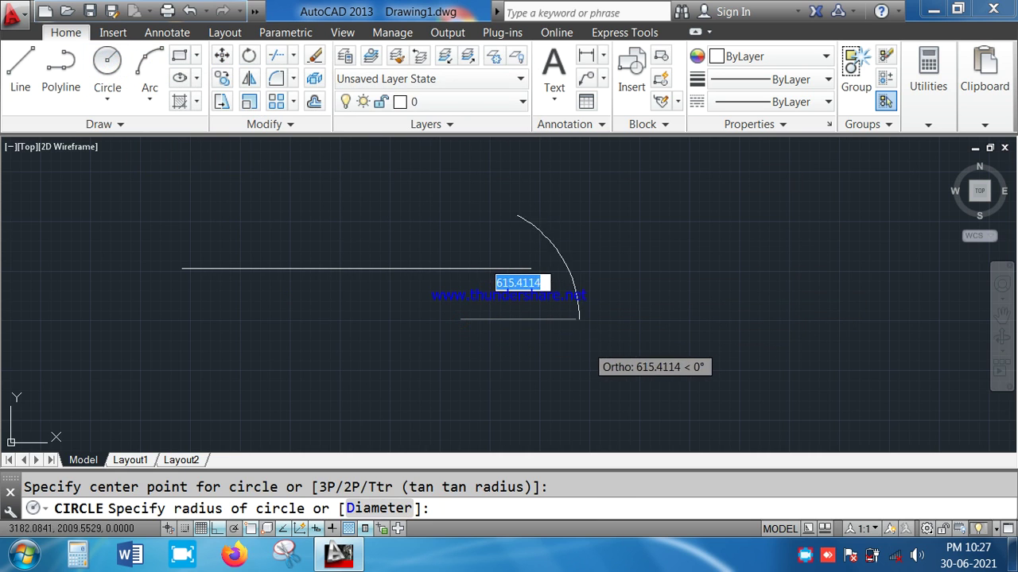
pyautogui.click(562, 341)
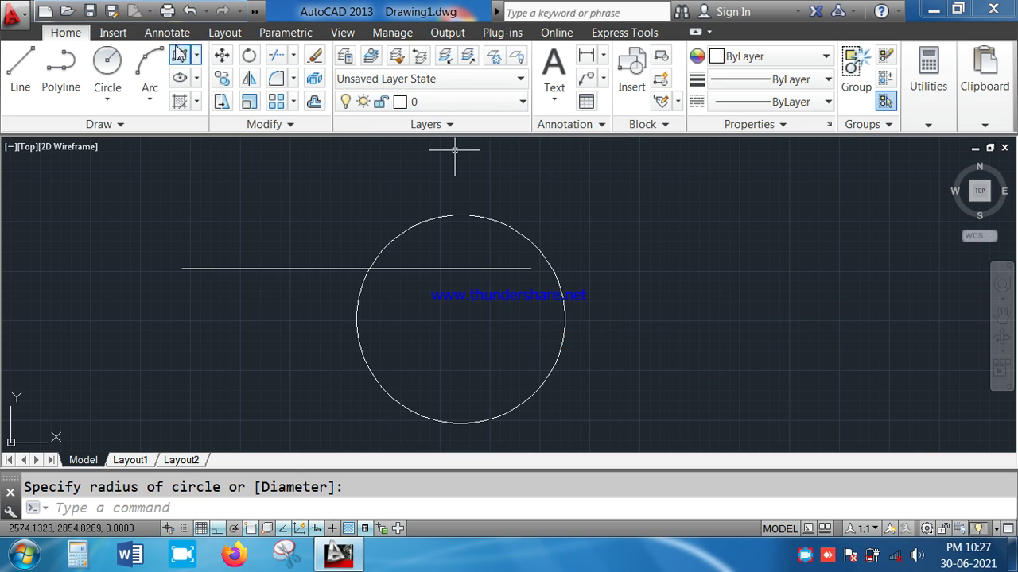
# Move the circle horizontally by its centre until it lies clear of the line's right end.
pyautogui.click(222, 57)
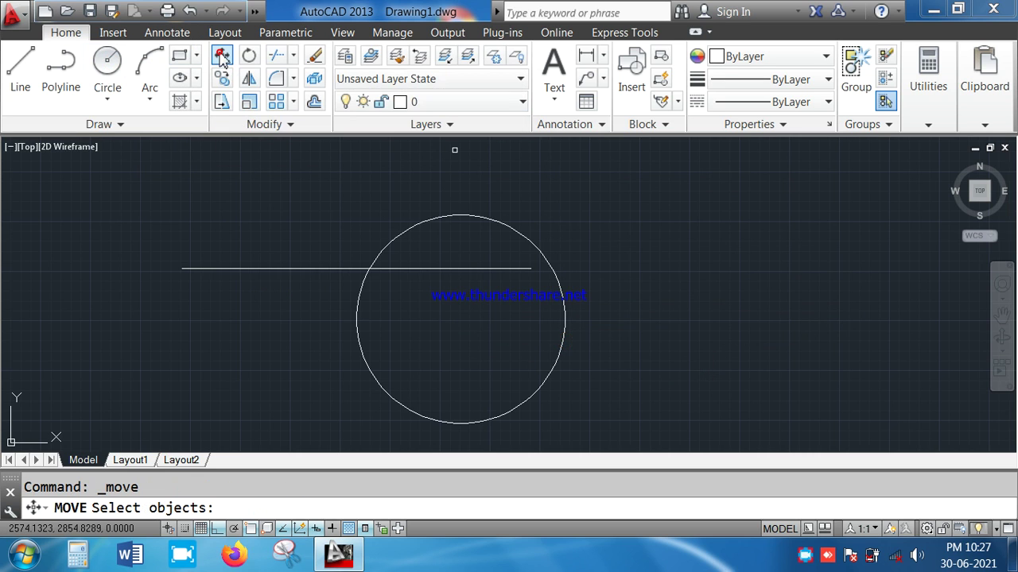
pyautogui.click(537, 248)
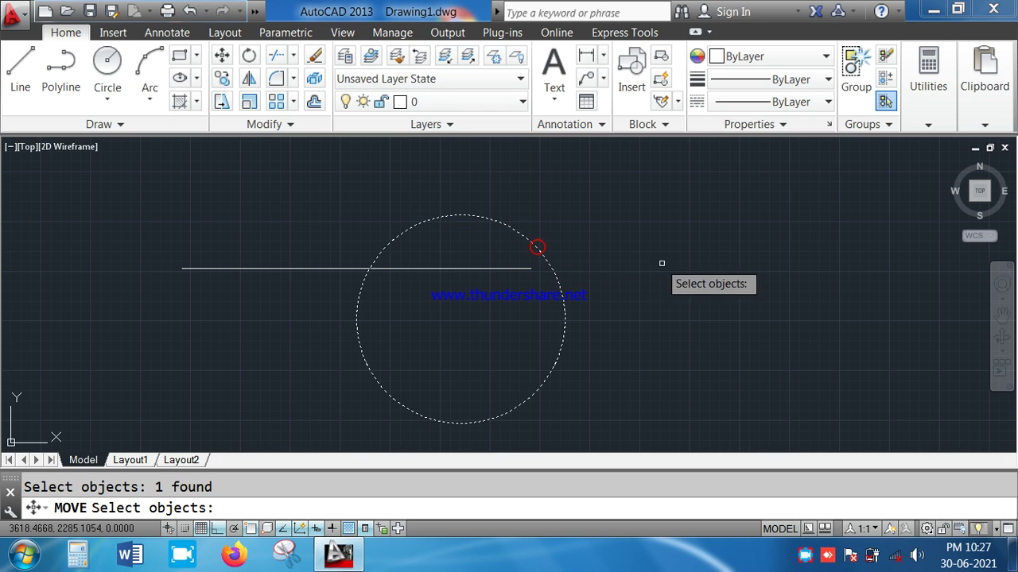
pyautogui.press('Return')
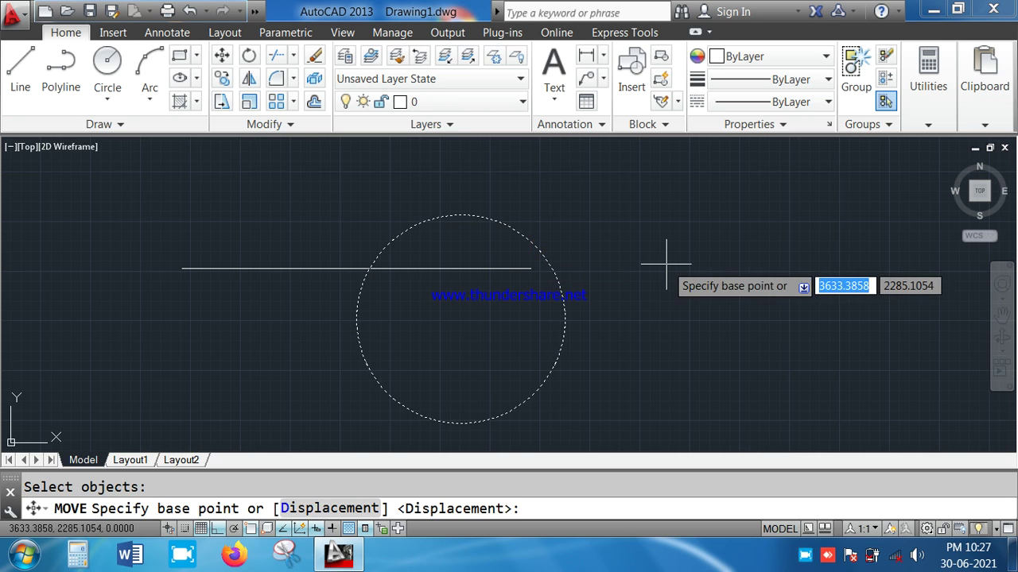
pyautogui.click(461, 319)
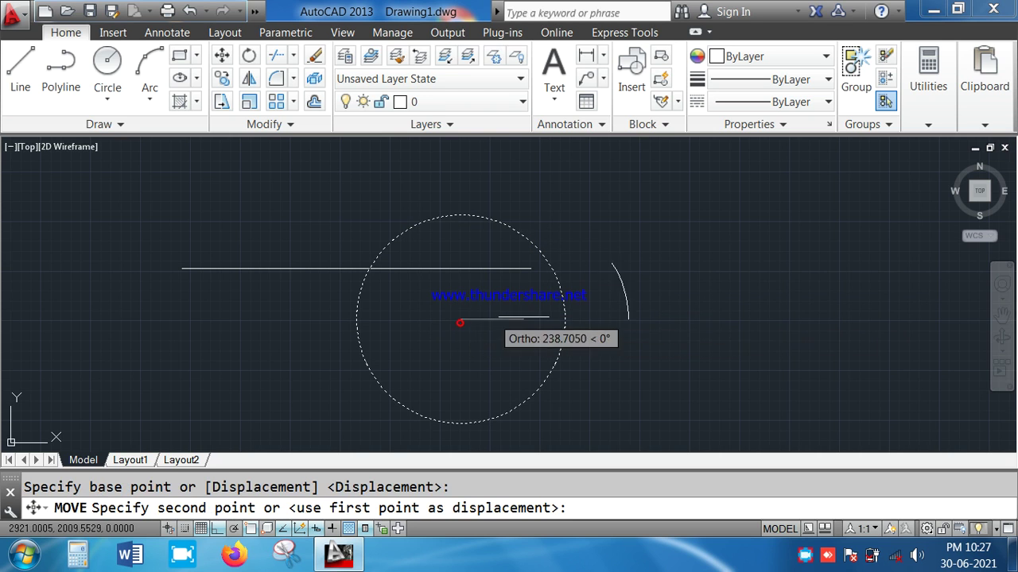
pyautogui.click(681, 312)
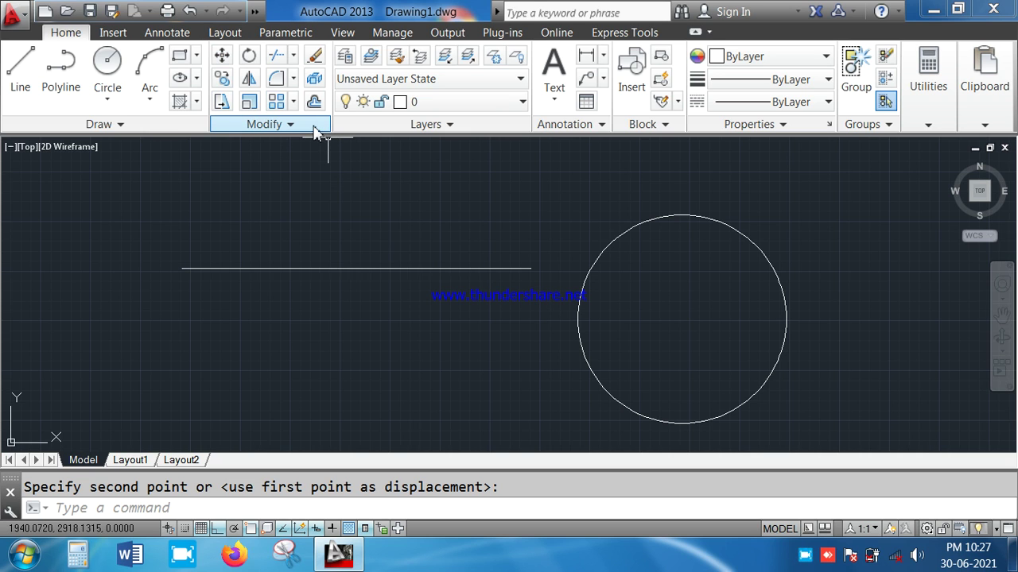
# With Ortho off, copy the circle by its centre to four places: below the line, to its right, upper left and upper right.
pyautogui.click(222, 78)
pyautogui.click(626, 230)
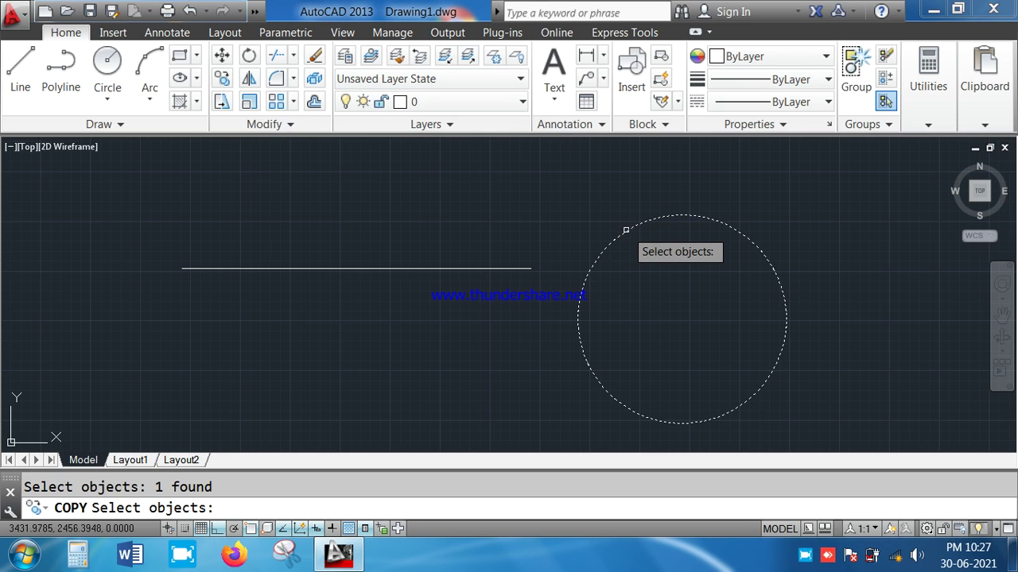
pyautogui.press('Return')
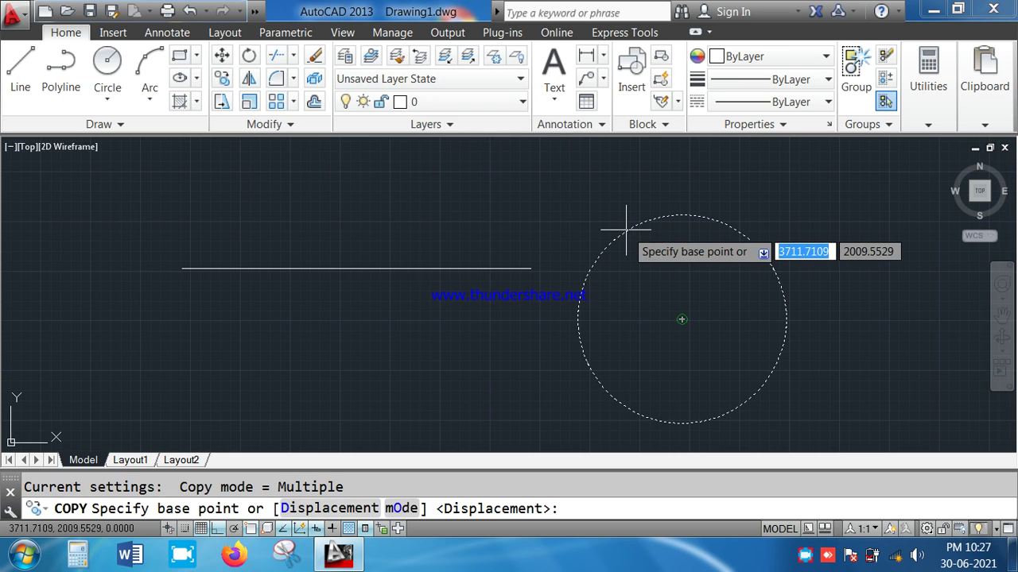
pyautogui.click(681, 319)
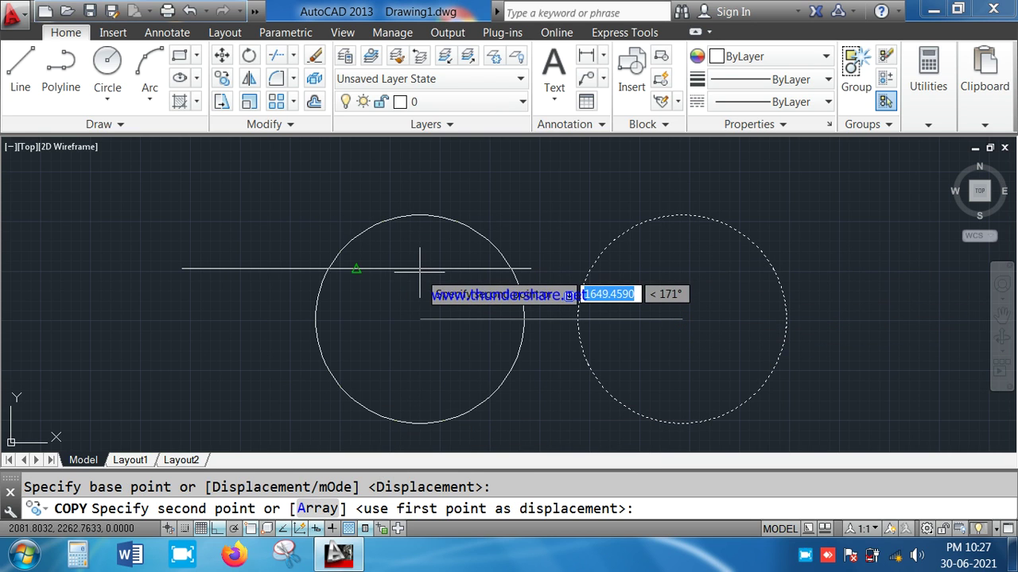
pyautogui.press('F8')
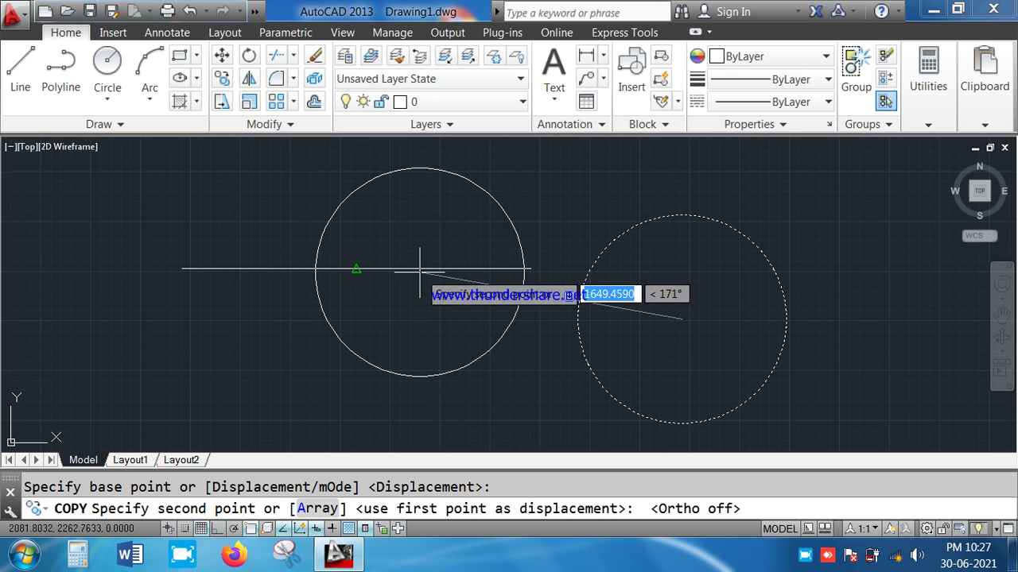
pyautogui.click(373, 388)
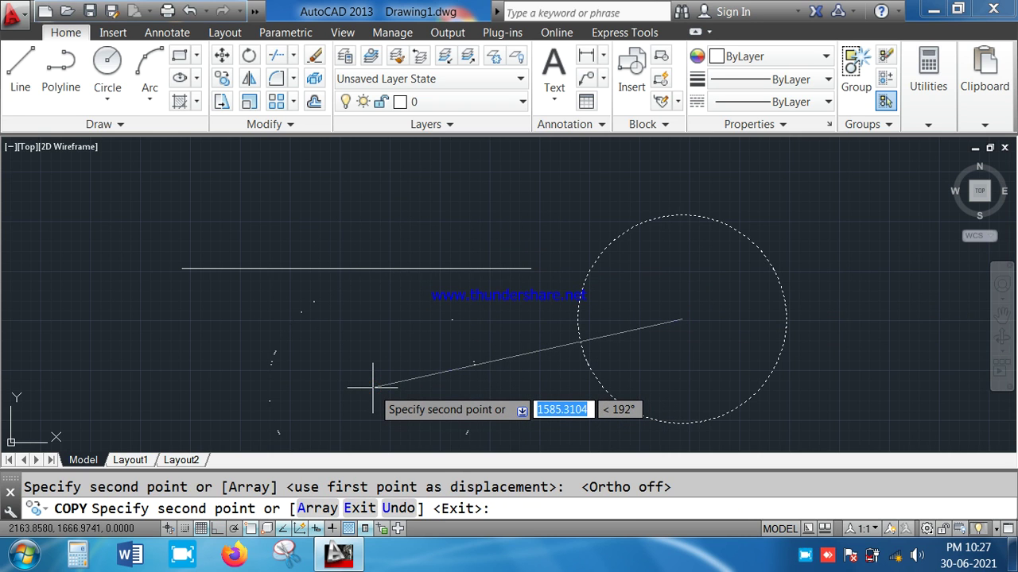
pyautogui.click(875, 346)
pyautogui.click(587, 232)
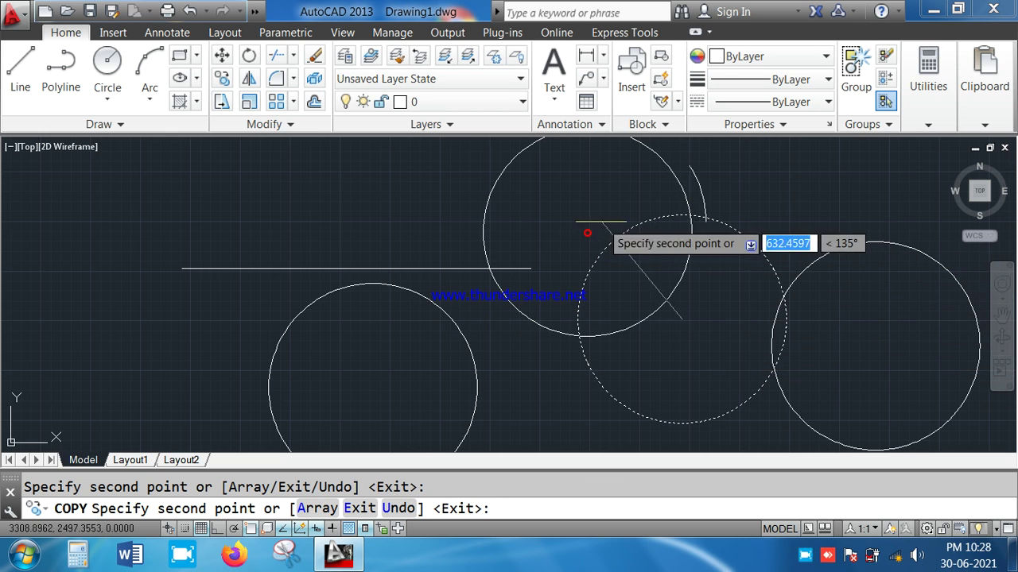
pyautogui.click(826, 183)
pyautogui.press('Escape')
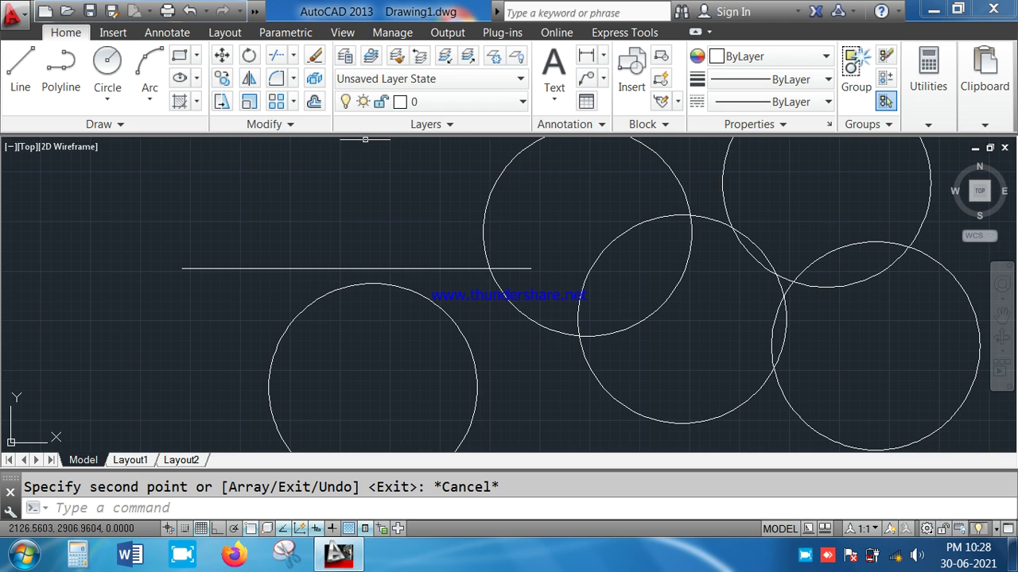
# Mirror the circle below the horizontal line across that line, using its endpoints as the mirror axis and keeping the source circle.
pyautogui.click(249, 81)
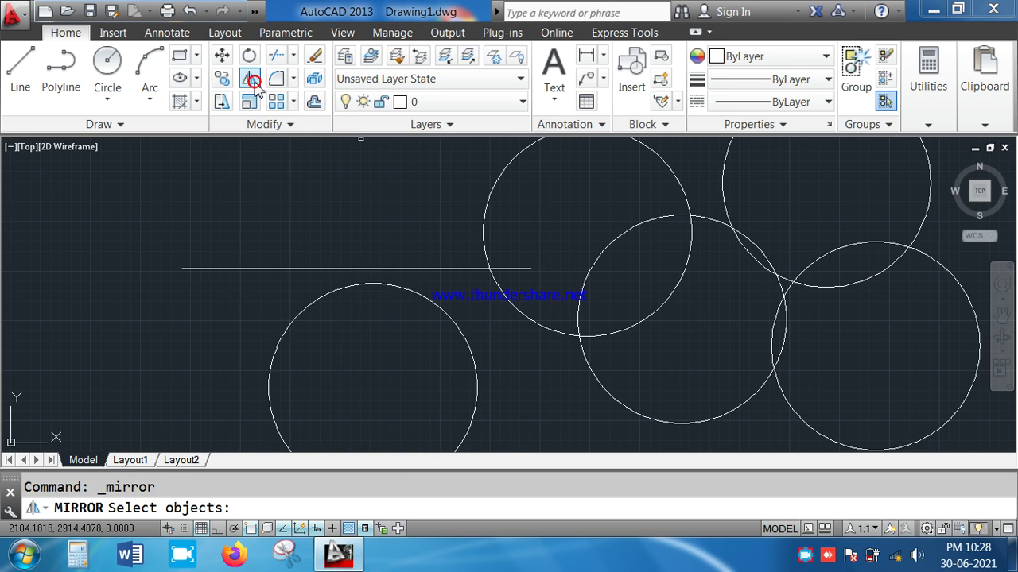
pyautogui.click(305, 308)
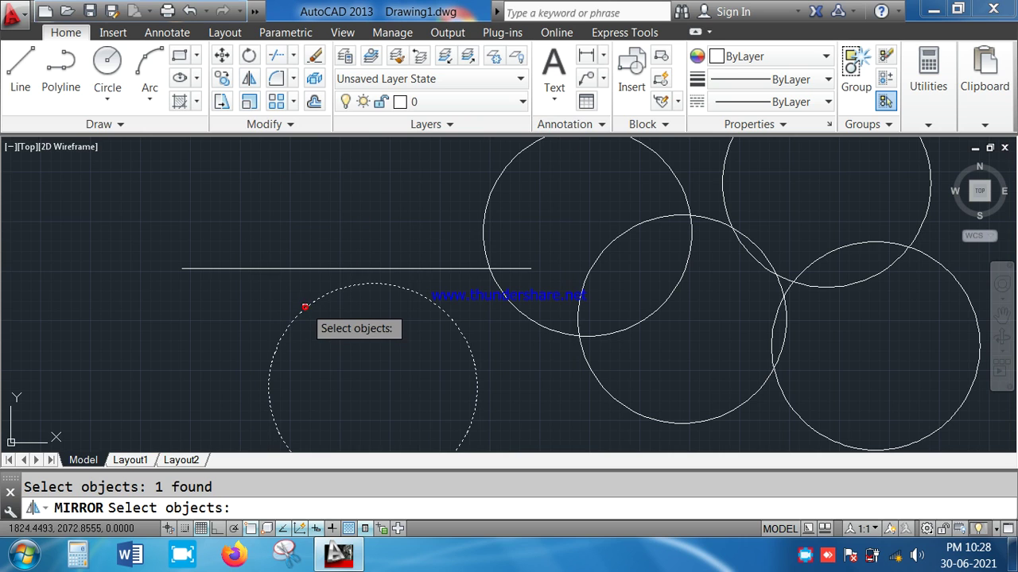
pyautogui.press('Return')
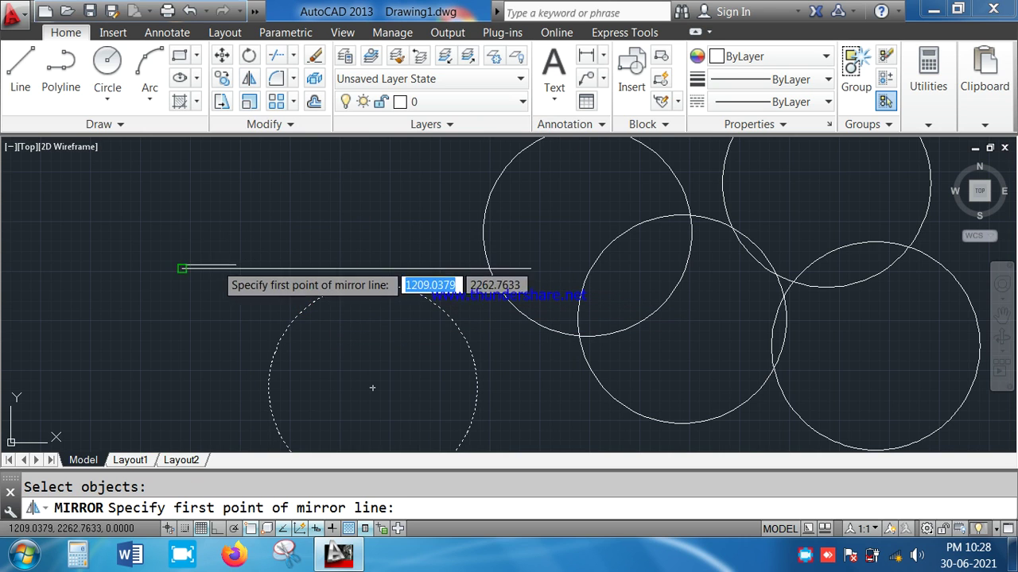
pyautogui.click(182, 268)
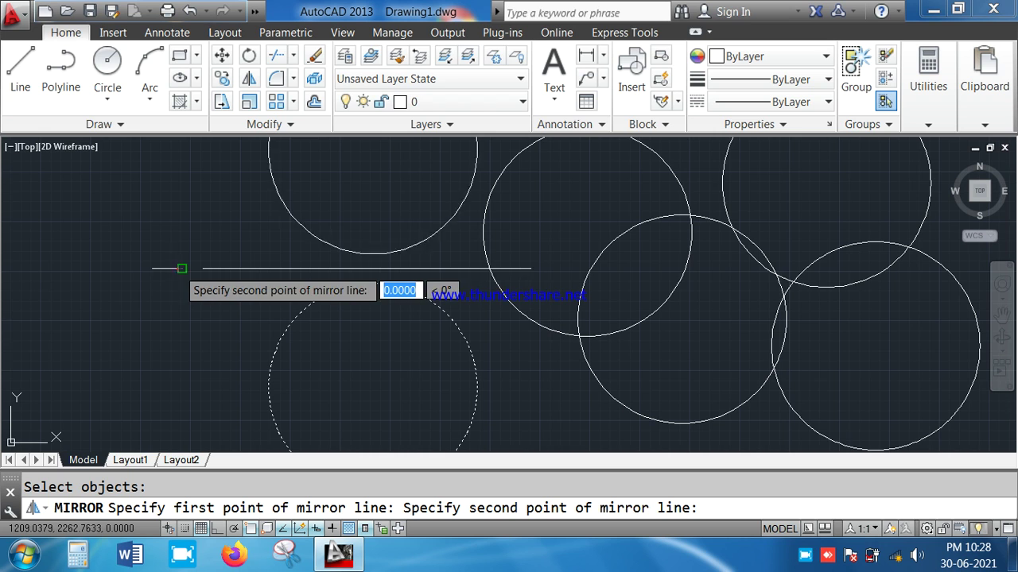
pyautogui.click(531, 269)
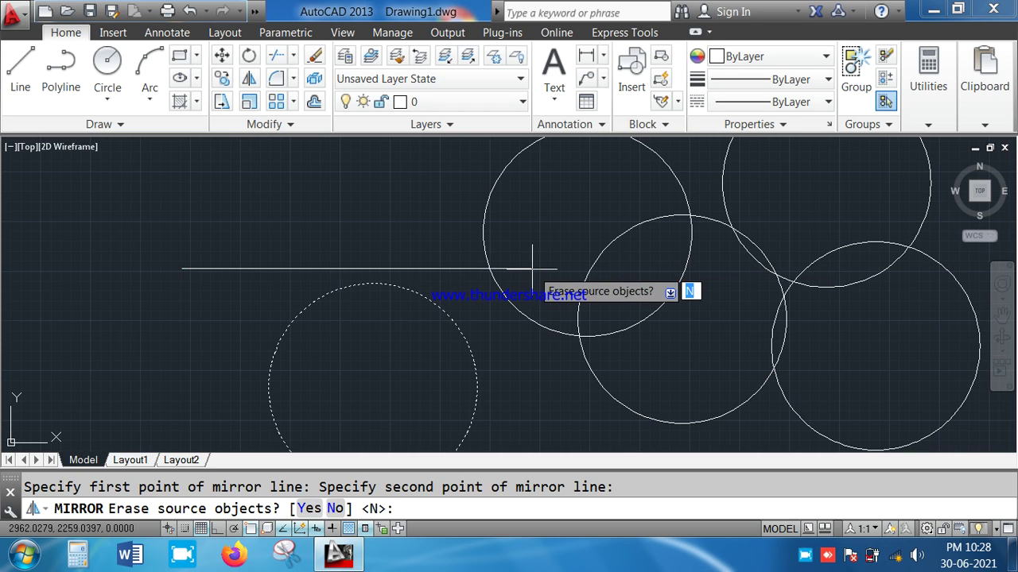
pyautogui.press('Return')
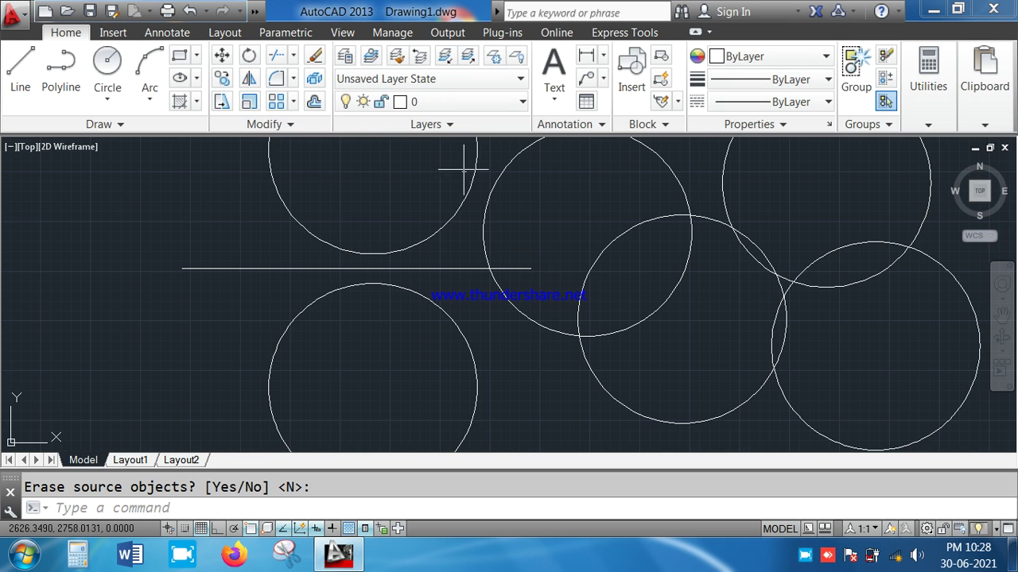
# Erase all objects from the drawing and draw a rectangle about 1563 by 648 units in the empty area.
pyautogui.hotkey('ctrl', 'a')
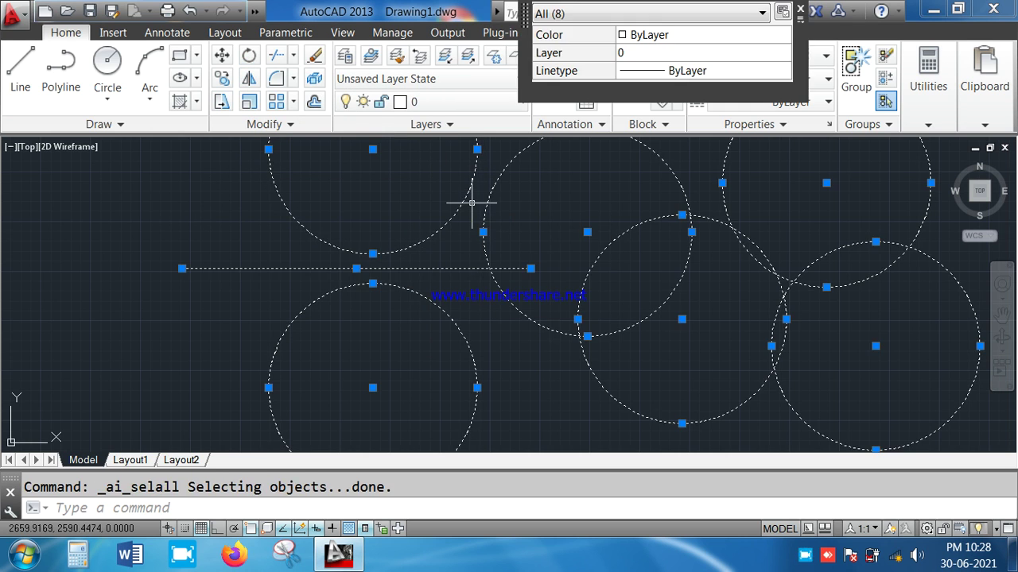
pyautogui.press('Delete')
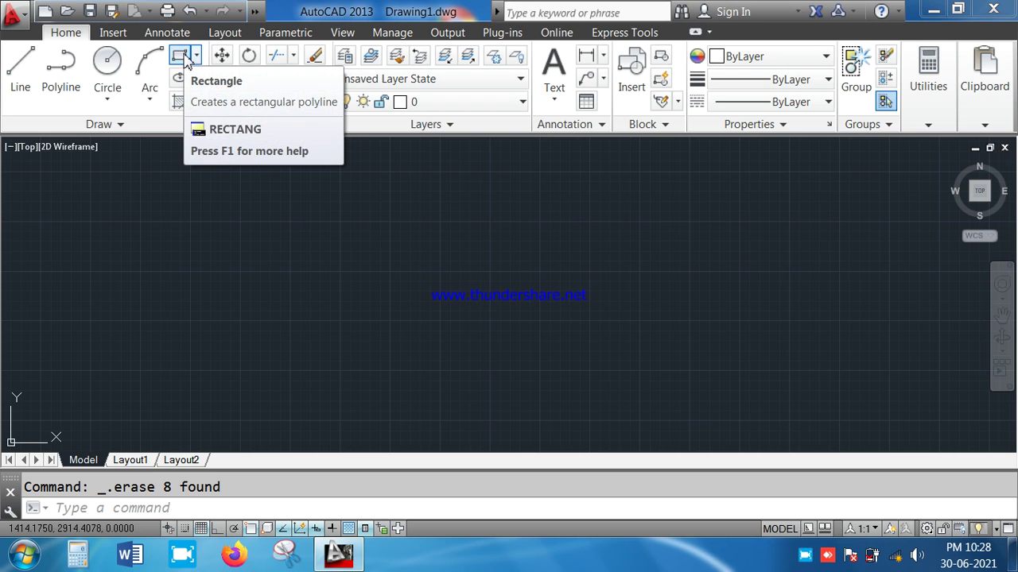
pyautogui.click(182, 58)
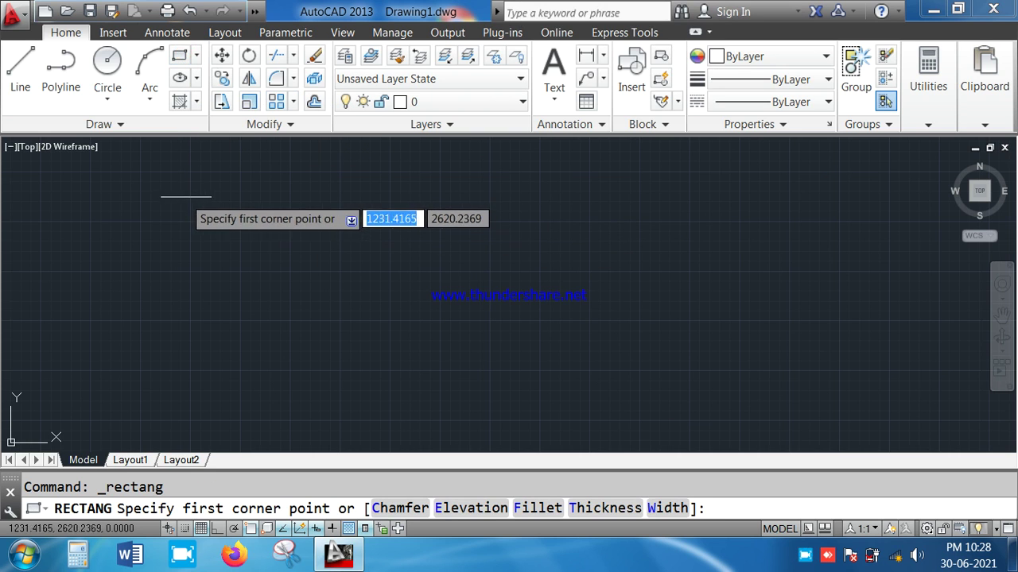
pyautogui.click(262, 218)
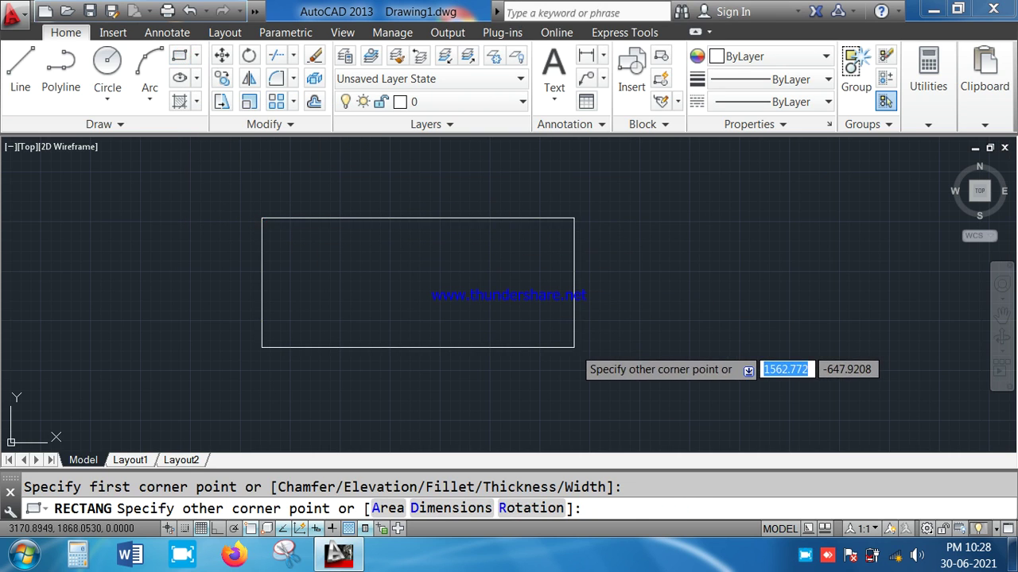
pyautogui.click(574, 347)
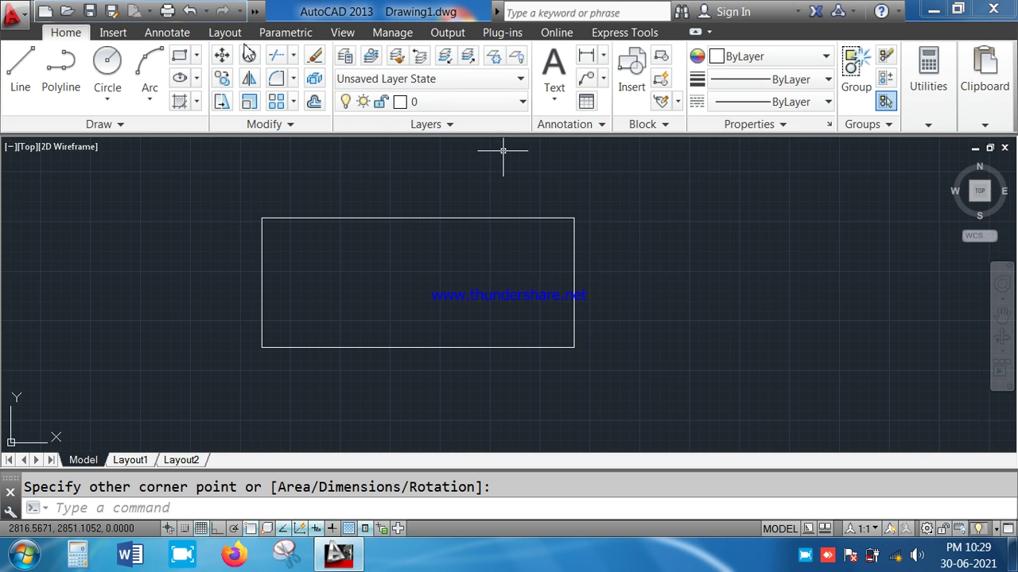
# Rotate the rectangle counterclockwise about its upper-left corner, so that its long sides slope upward to the right.
pyautogui.click(250, 56)
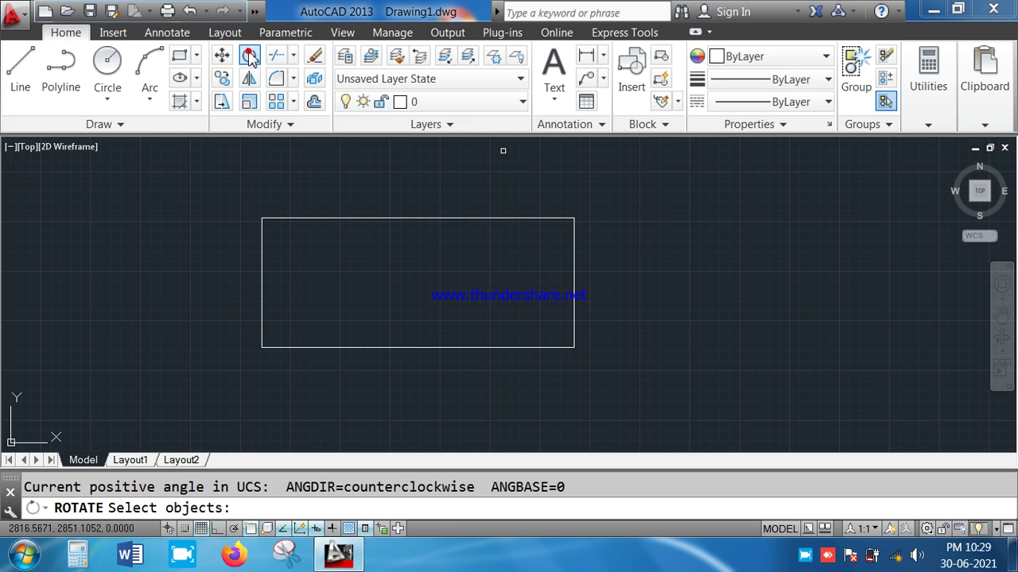
pyautogui.click(293, 219)
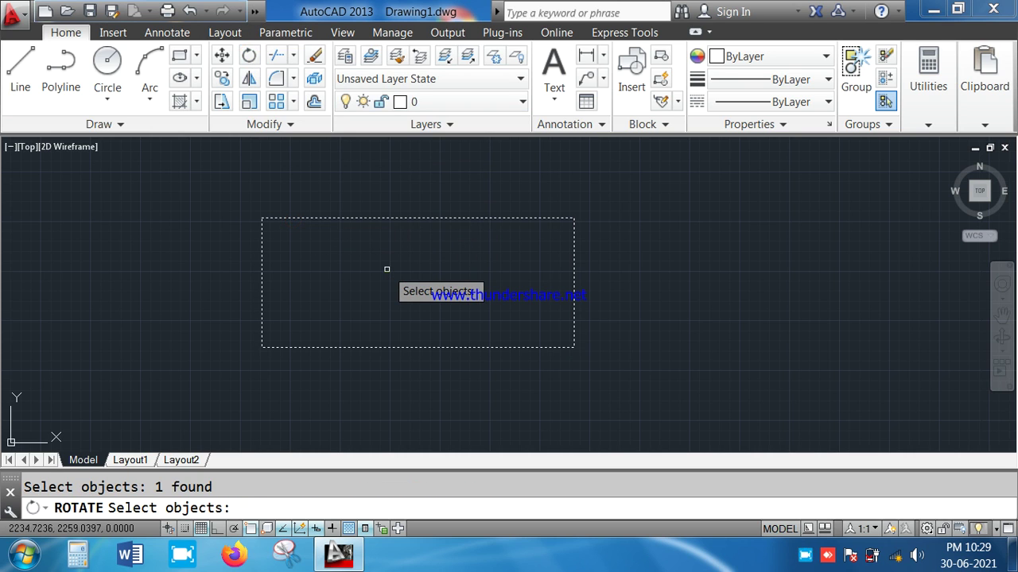
pyautogui.press('Return')
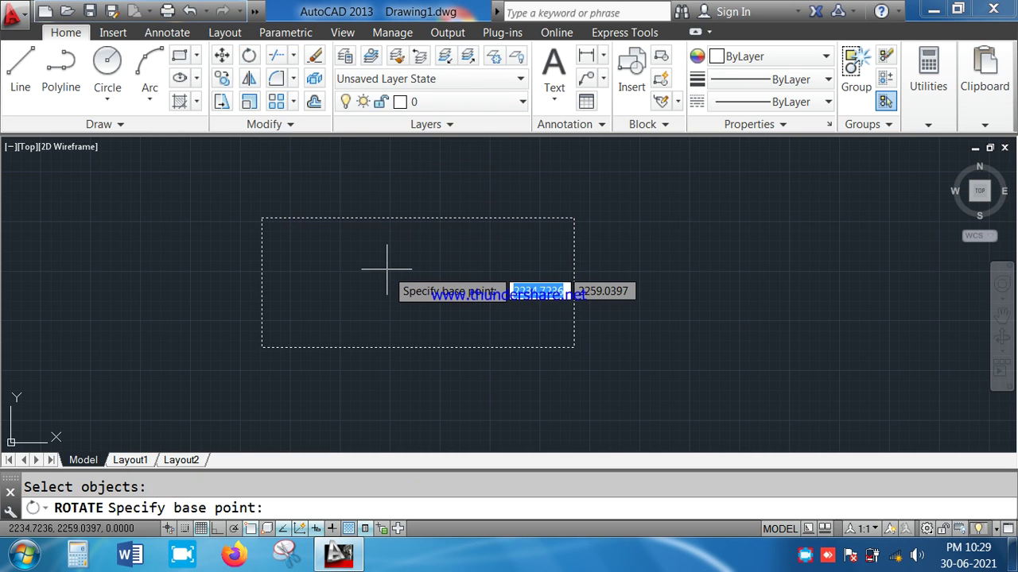
pyautogui.click(261, 218)
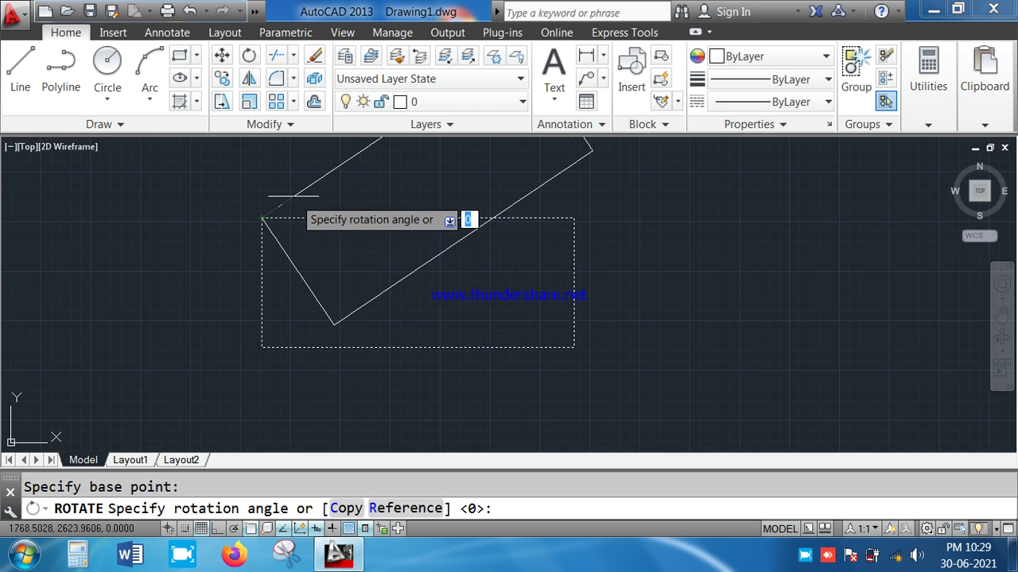
pyautogui.click(305, 191)
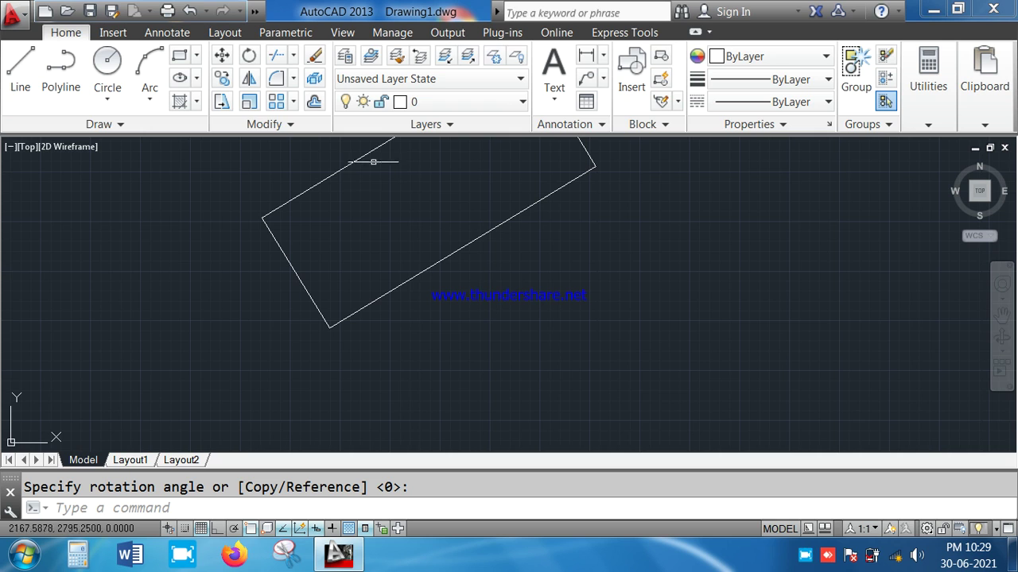
# Scale the rotated rectangle by a factor of 0.5 using its leftmost corner as the base point.
pyautogui.click(251, 109)
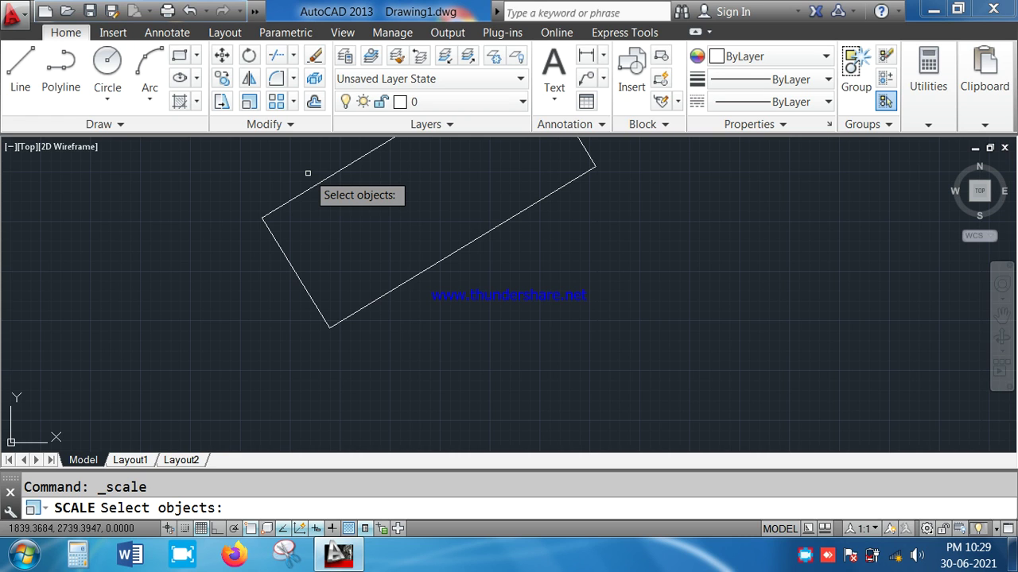
pyautogui.click(264, 217)
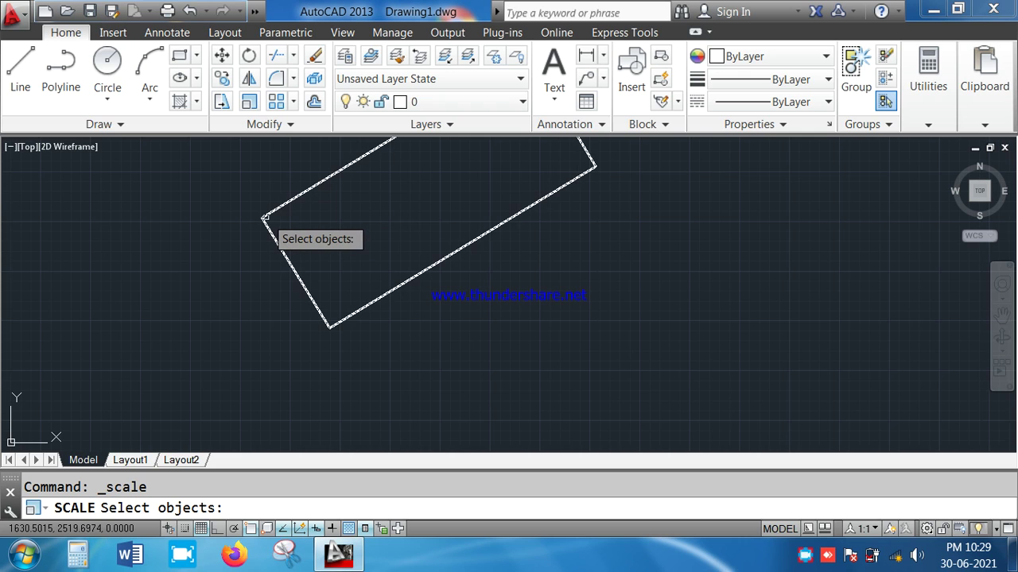
pyautogui.click(264, 217)
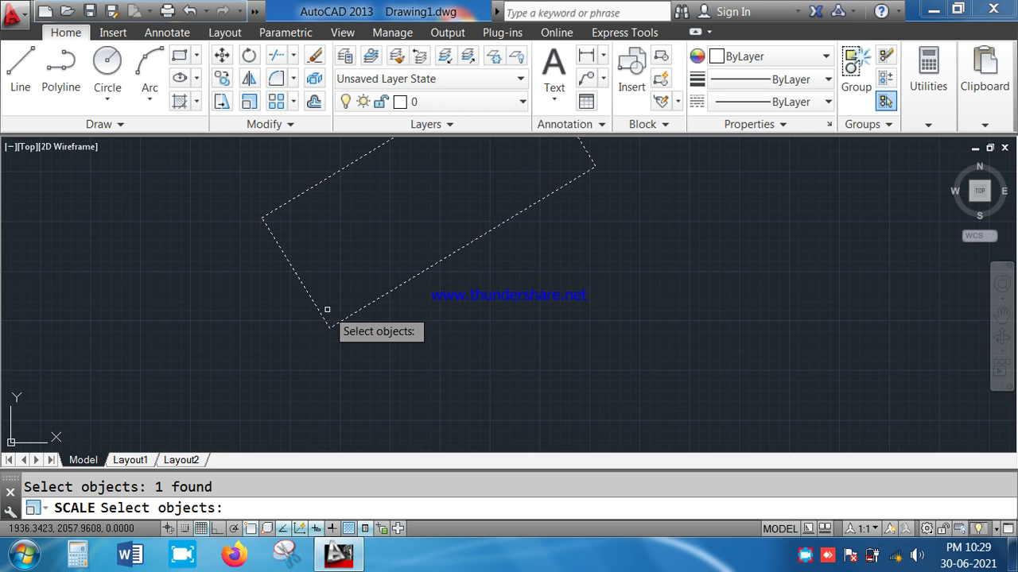
pyautogui.press('Return')
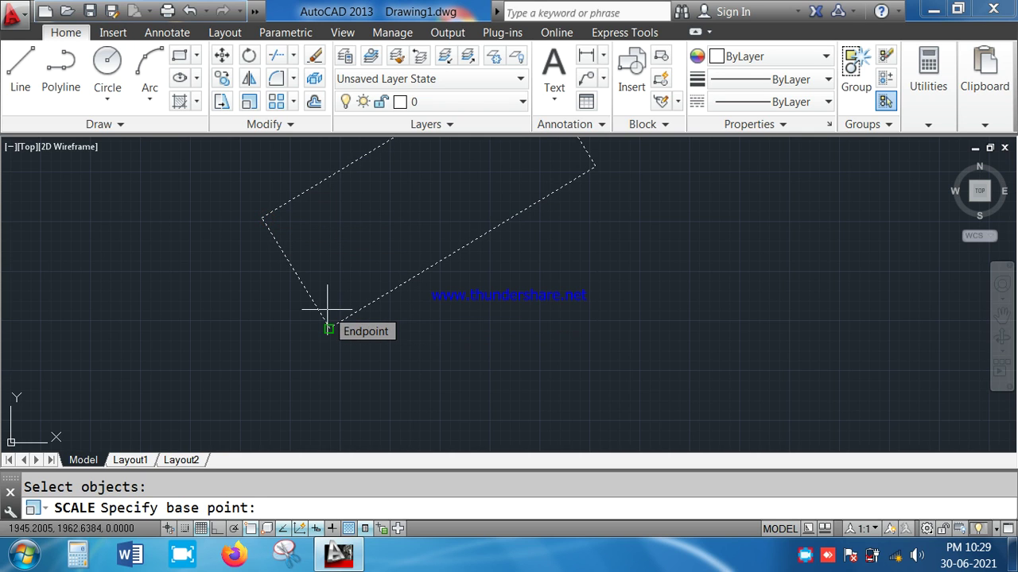
pyautogui.click(262, 217)
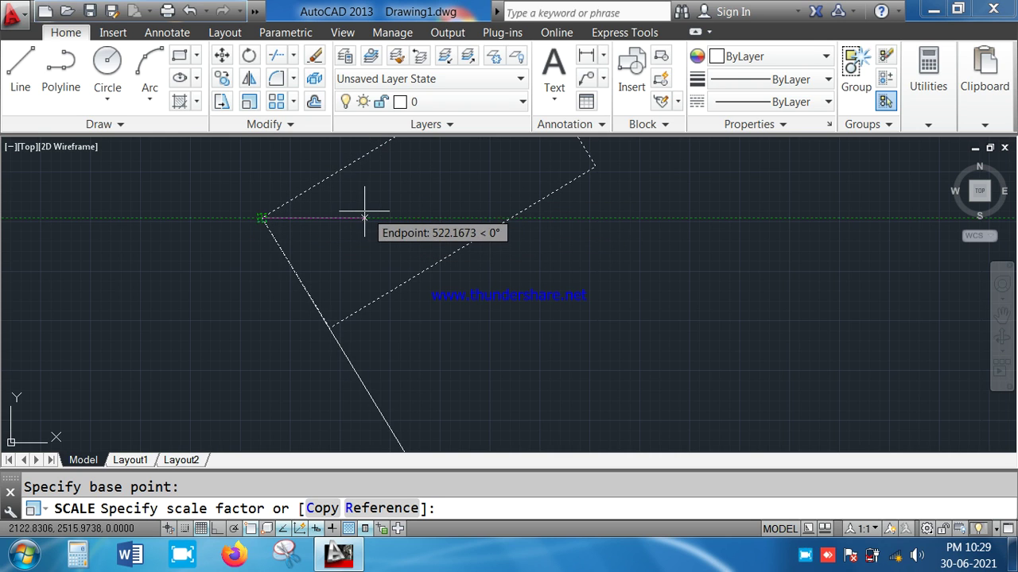
pyautogui.write('0')
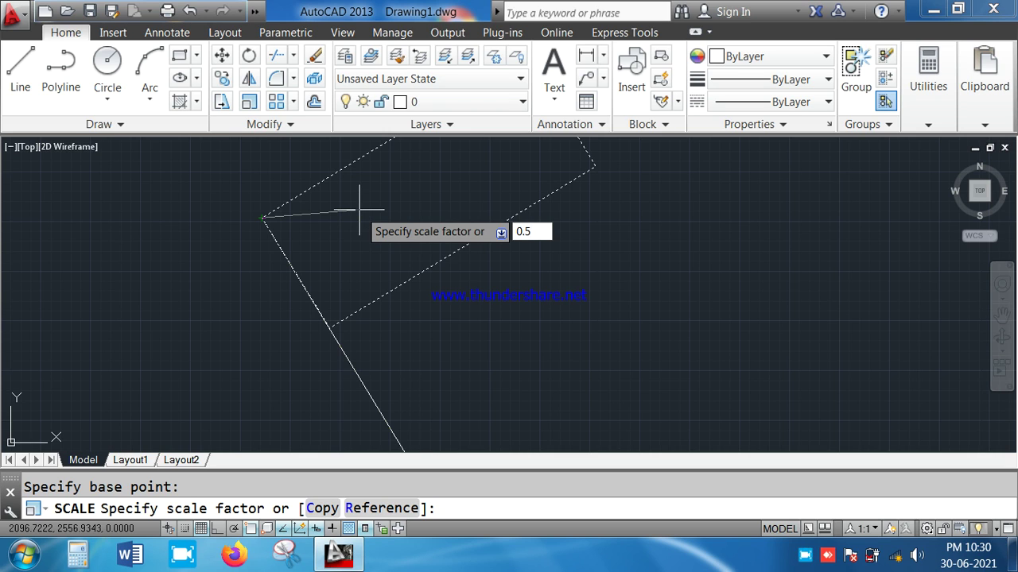
pyautogui.write('.5')
pyautogui.press('Return')
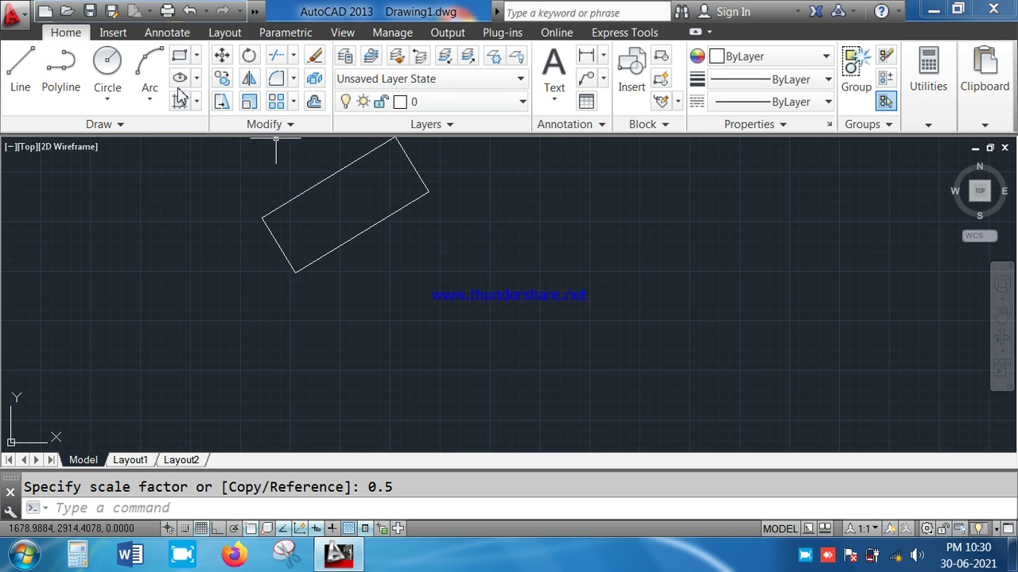
# With Ortho on, draw a closed rectangle of four separate lines, about 981 by 488 units, right of the tilted rectangle.
pyautogui.click(21, 66)
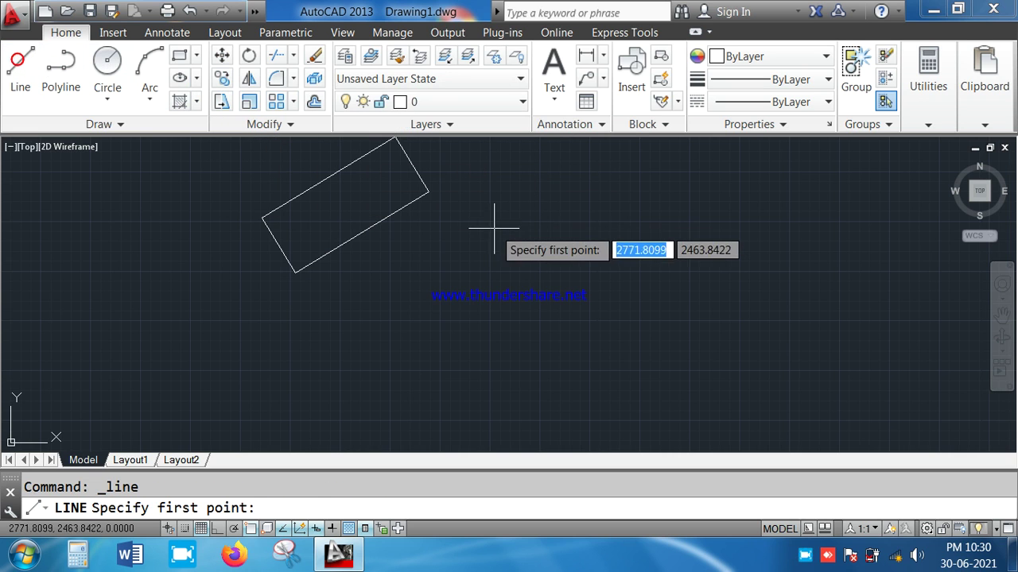
pyautogui.click(507, 205)
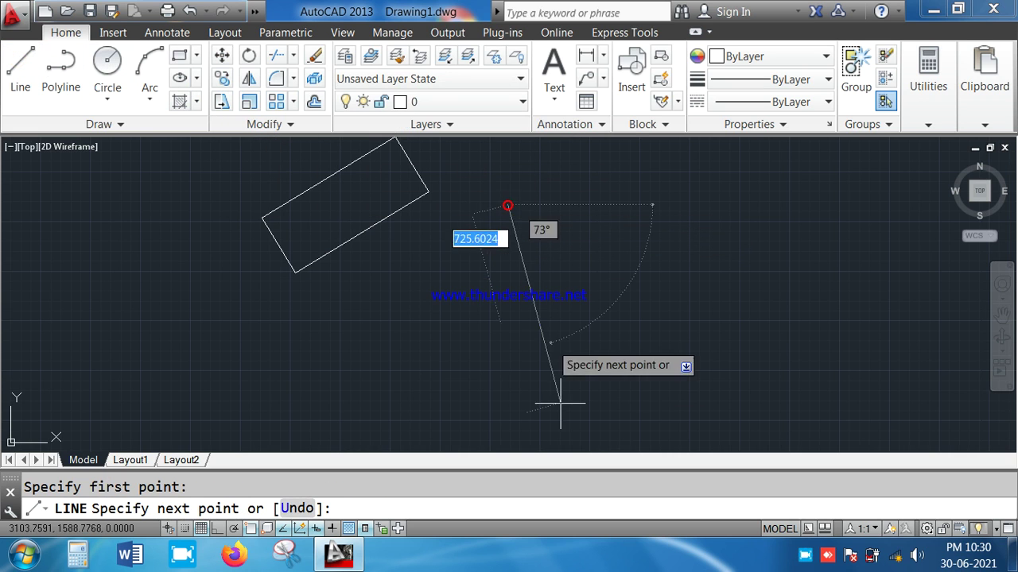
pyautogui.press('F8')
pyautogui.click(507, 302)
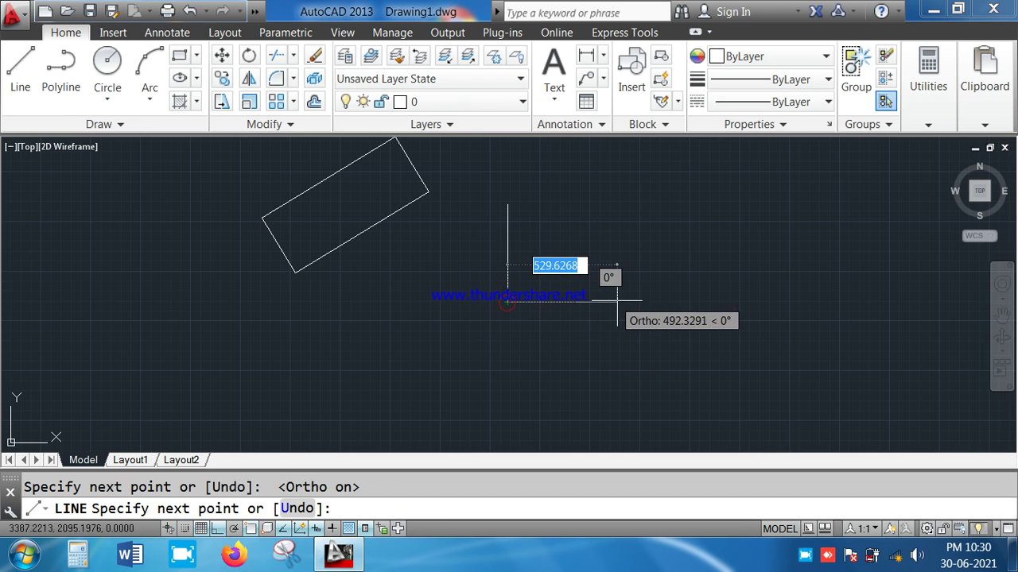
pyautogui.click(704, 306)
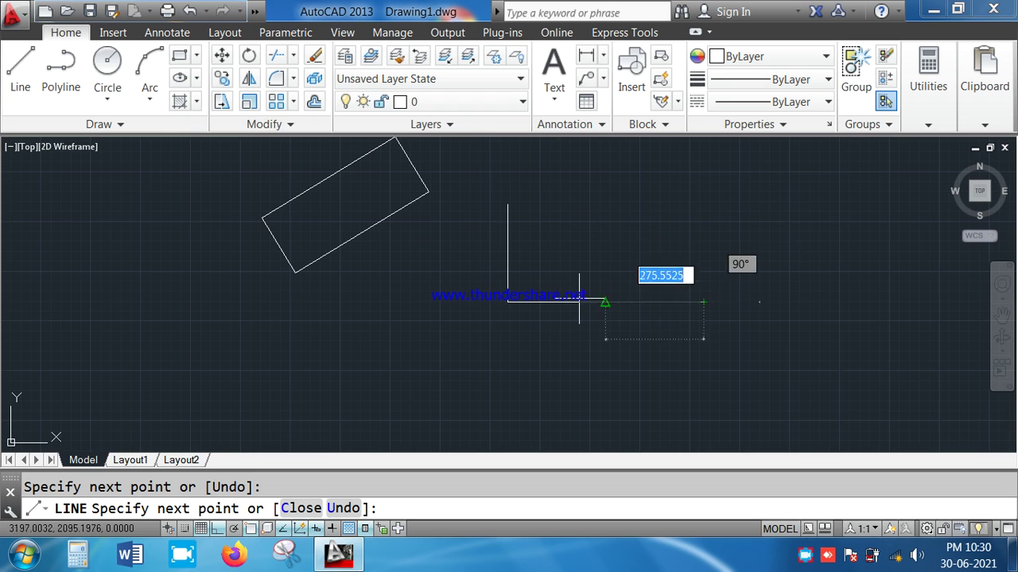
pyautogui.click(701, 205)
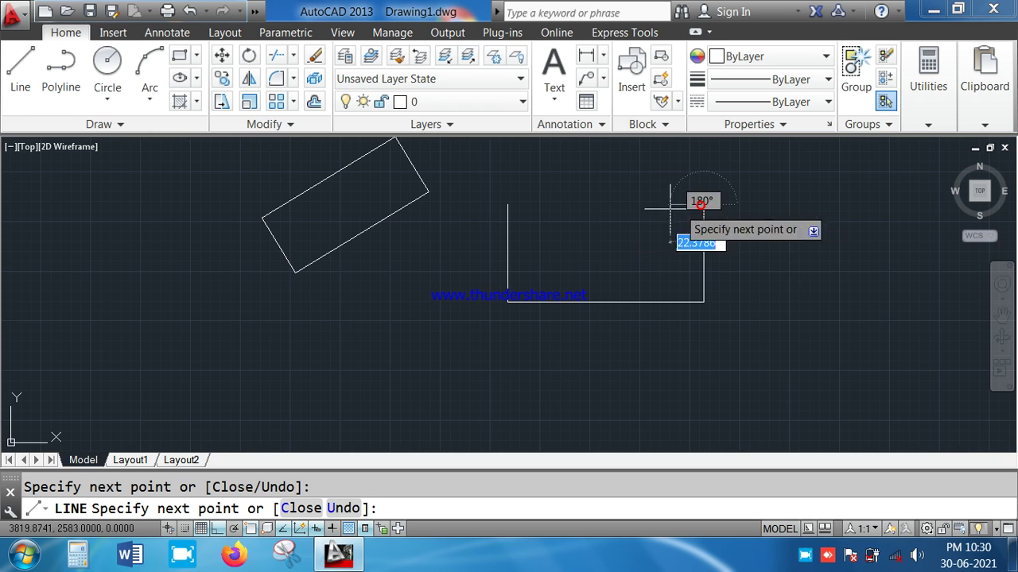
pyautogui.click(506, 205)
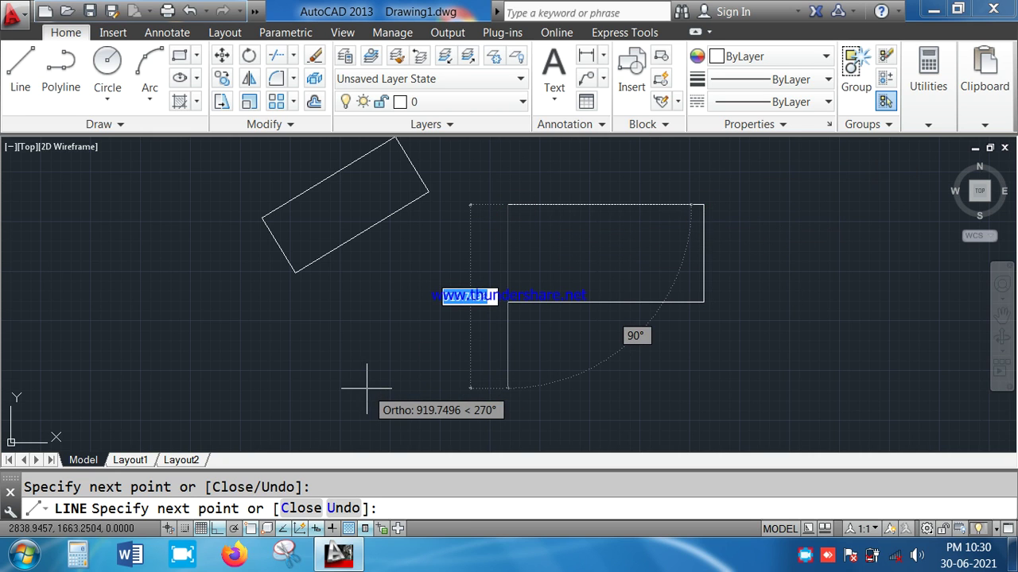
pyautogui.press('Escape')
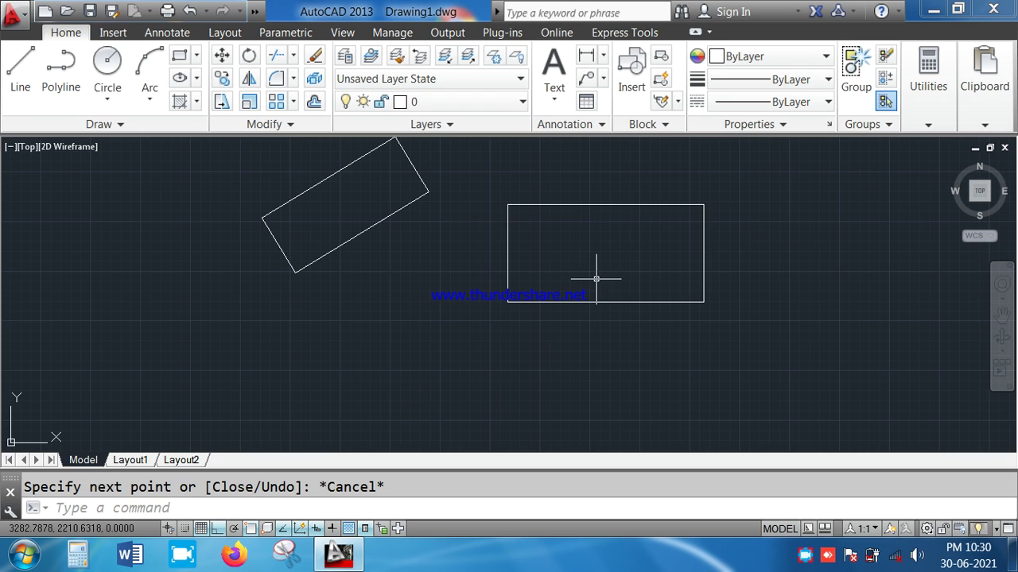
# Try to stretch the line-drawn rectangle's upper, right and lower sides horizontally to the right from its lower-left corner, and undo the stretch.
pyautogui.click(221, 103)
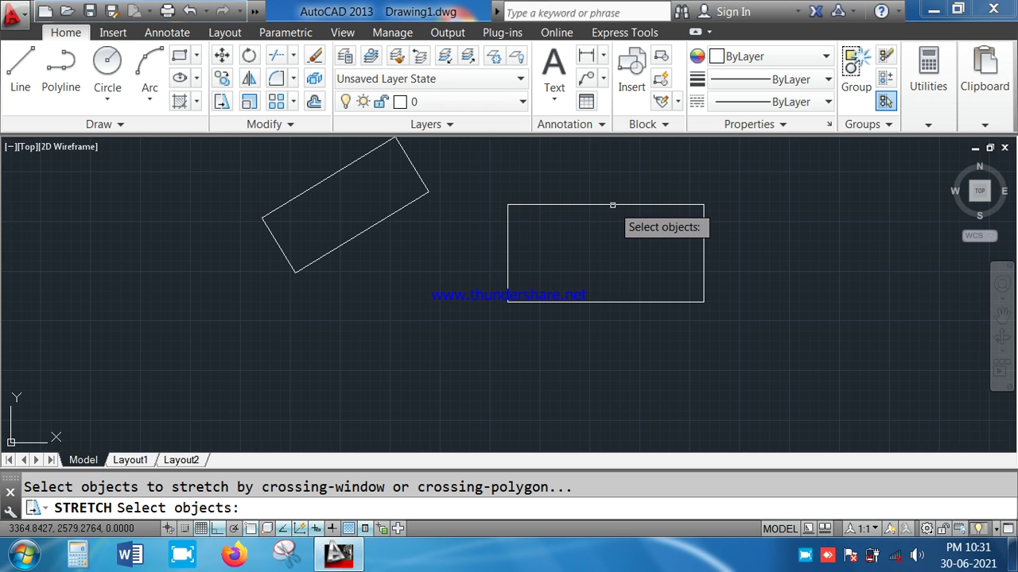
pyautogui.click(612, 205)
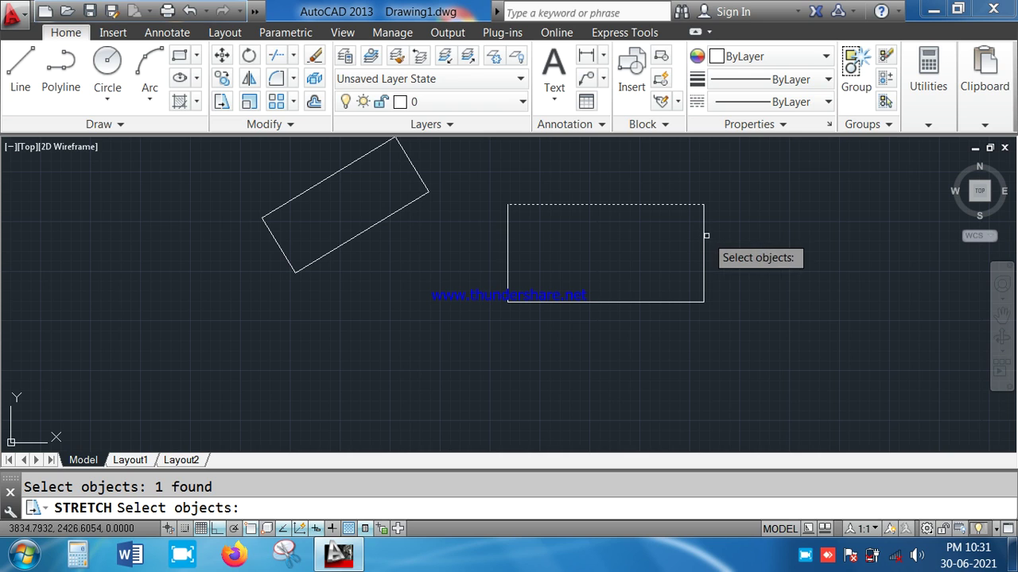
pyautogui.click(609, 302)
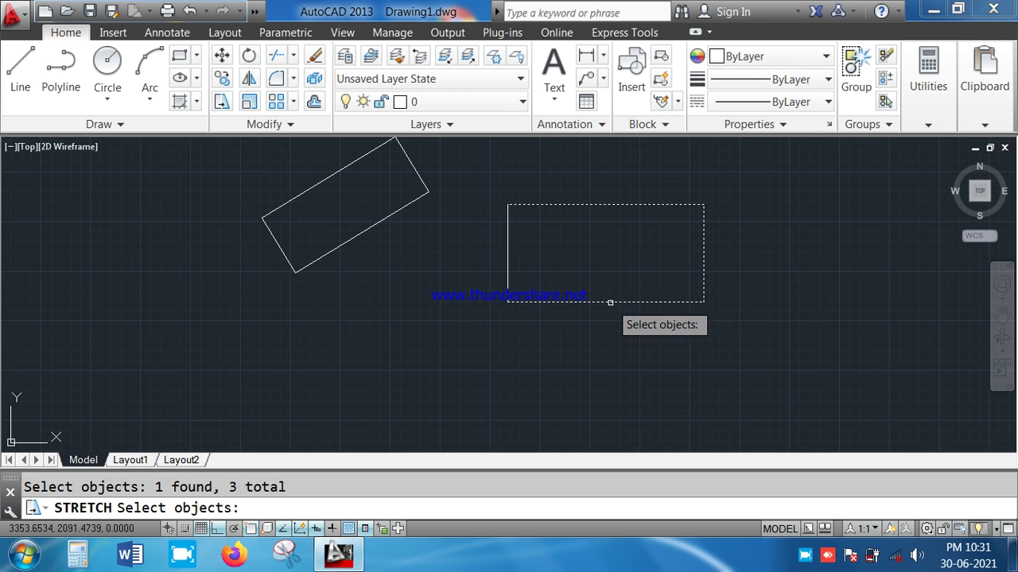
pyautogui.press('Return')
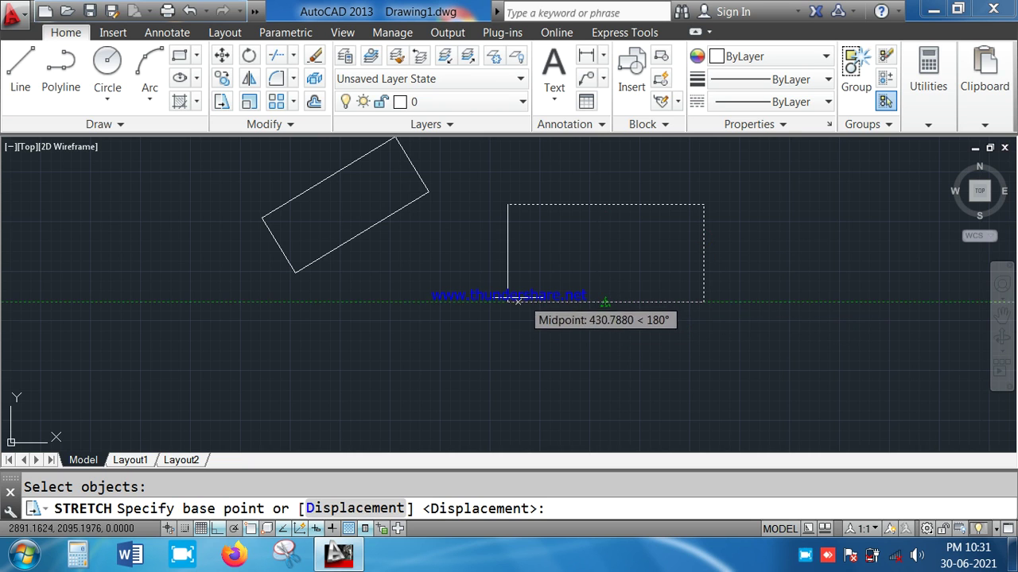
pyautogui.click(507, 303)
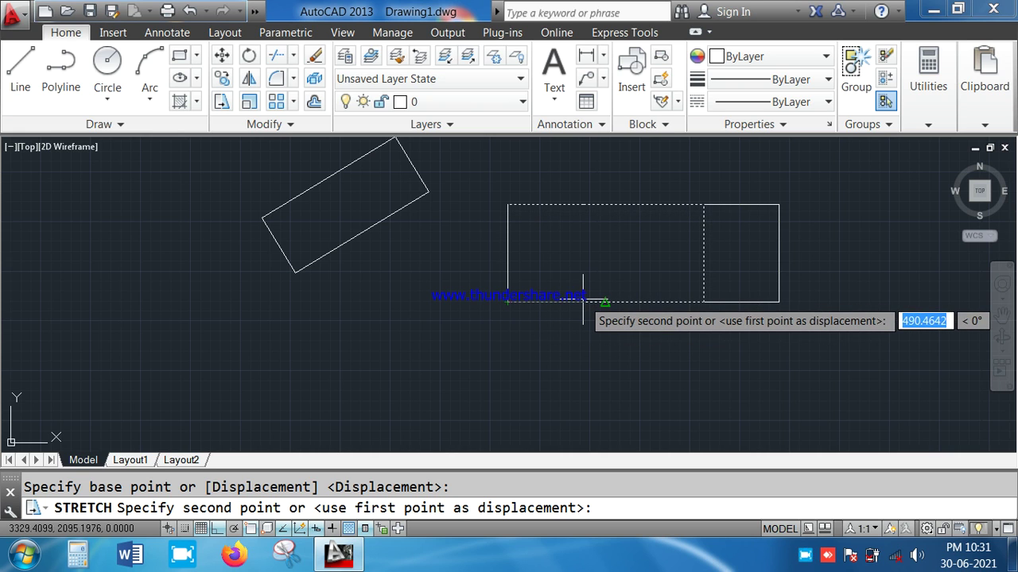
pyautogui.click(583, 299)
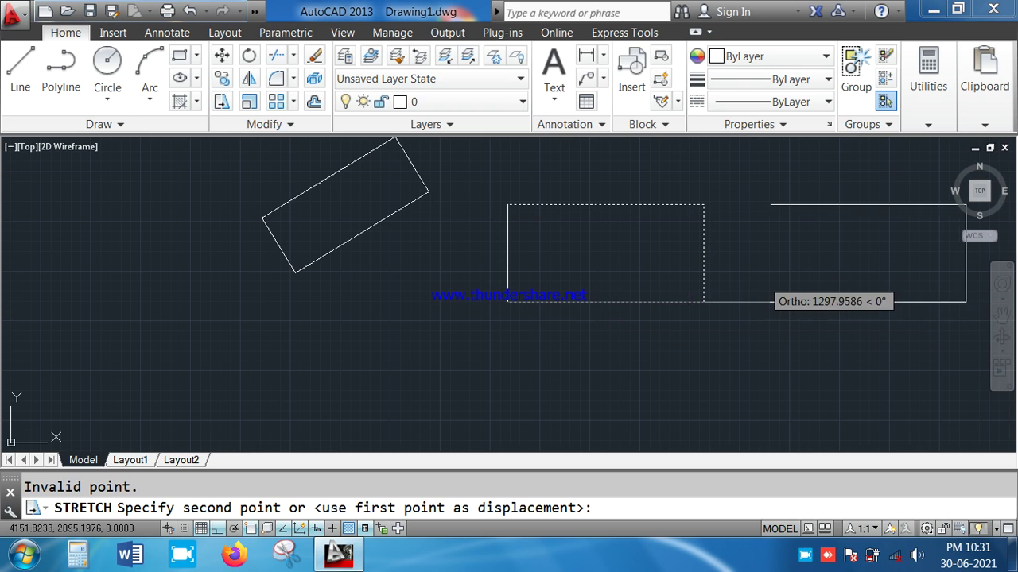
pyautogui.click(748, 284)
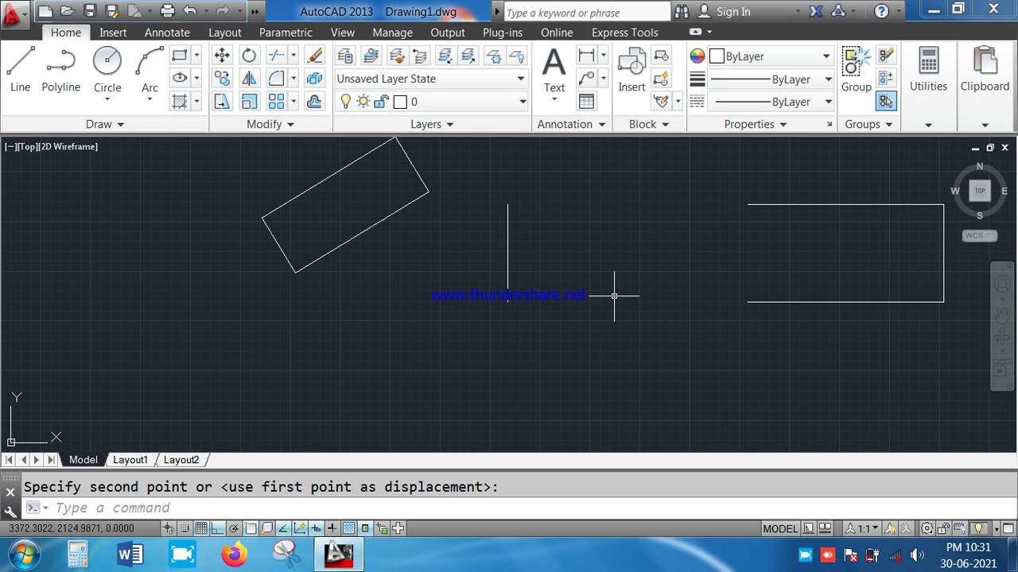
pyautogui.hotkey('ctrl', 'z')
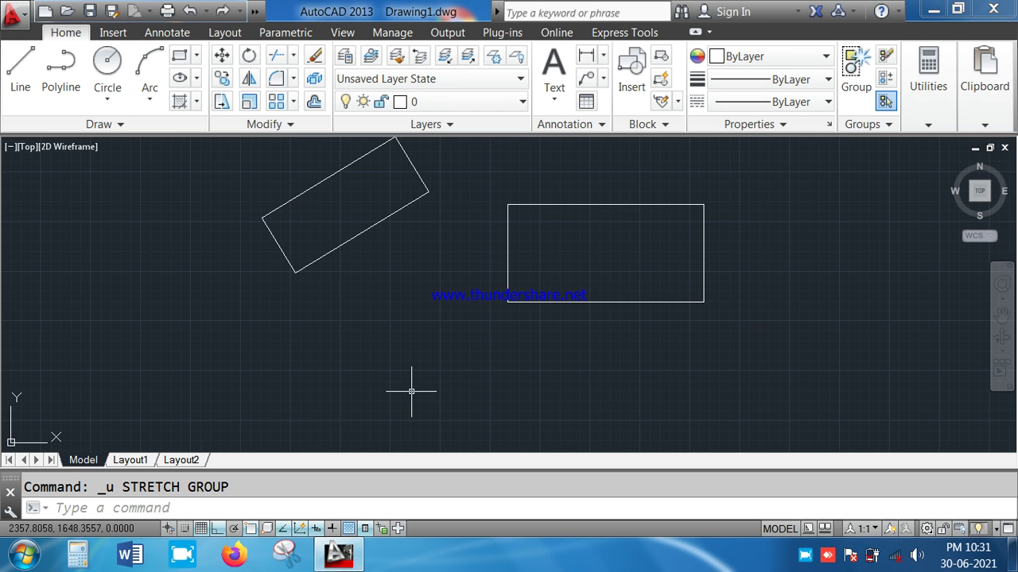
# Try stretching the line-drawn rectangle to the right again, this time from the midpoint of its lower side, and undo the stretch.
pyautogui.click(219, 103)
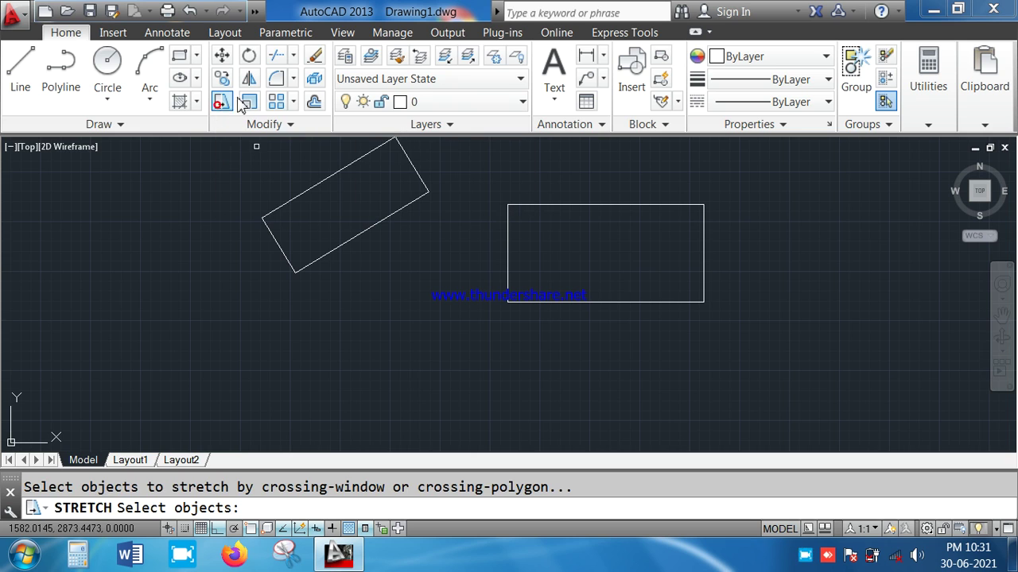
pyautogui.click(661, 205)
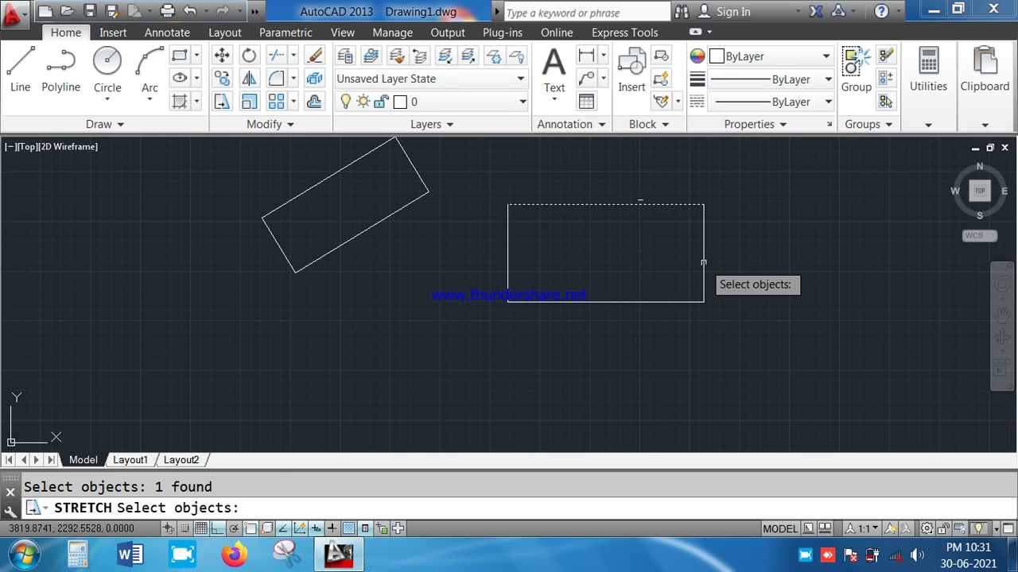
pyautogui.click(613, 305)
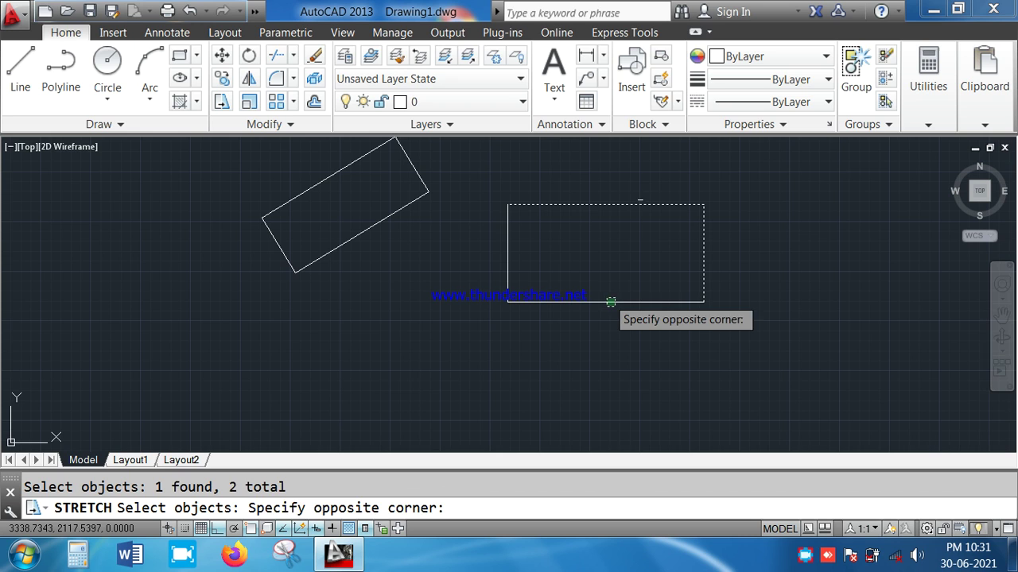
pyautogui.click(607, 298)
pyautogui.press('Return')
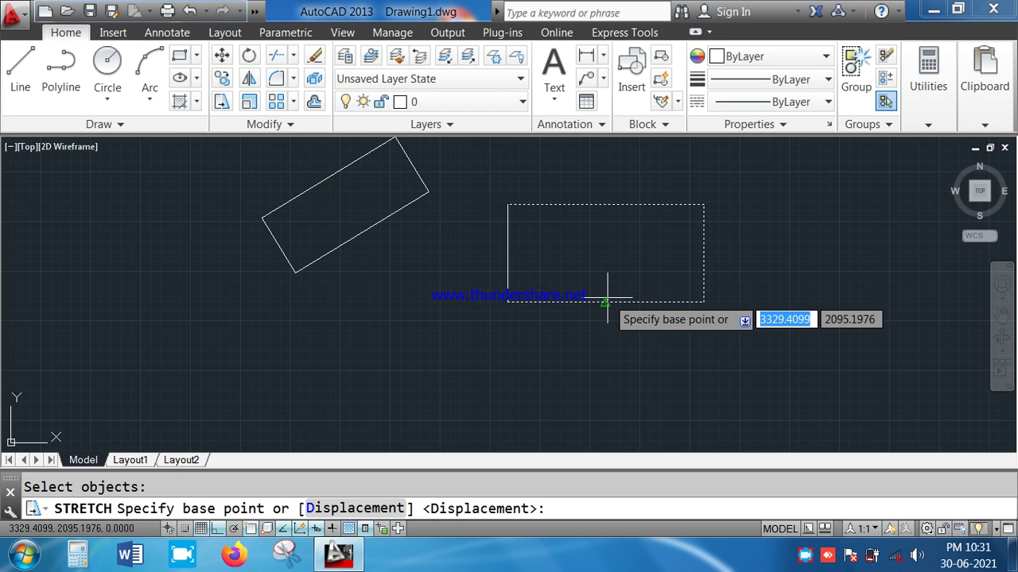
pyautogui.click(606, 299)
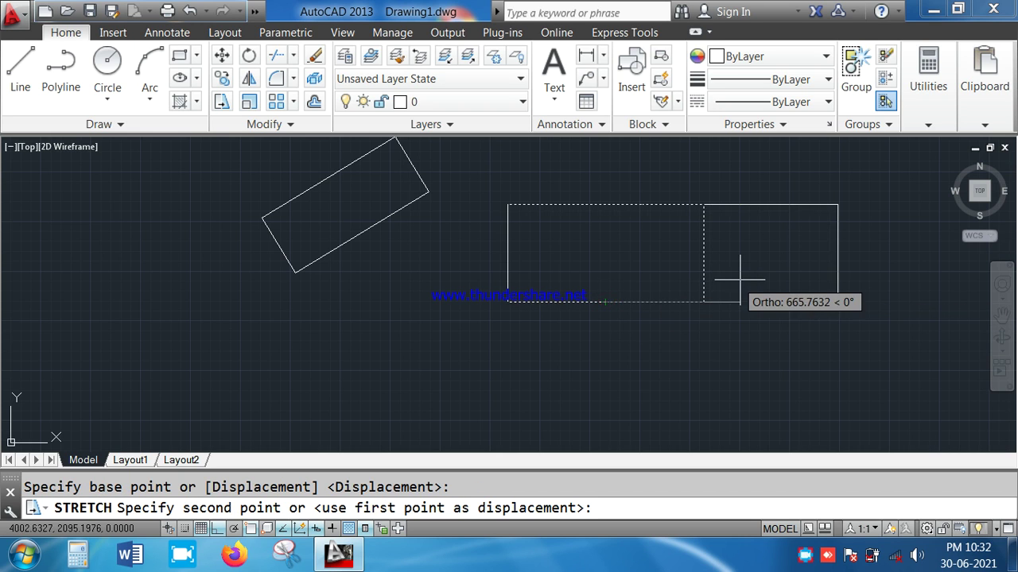
pyautogui.click(804, 278)
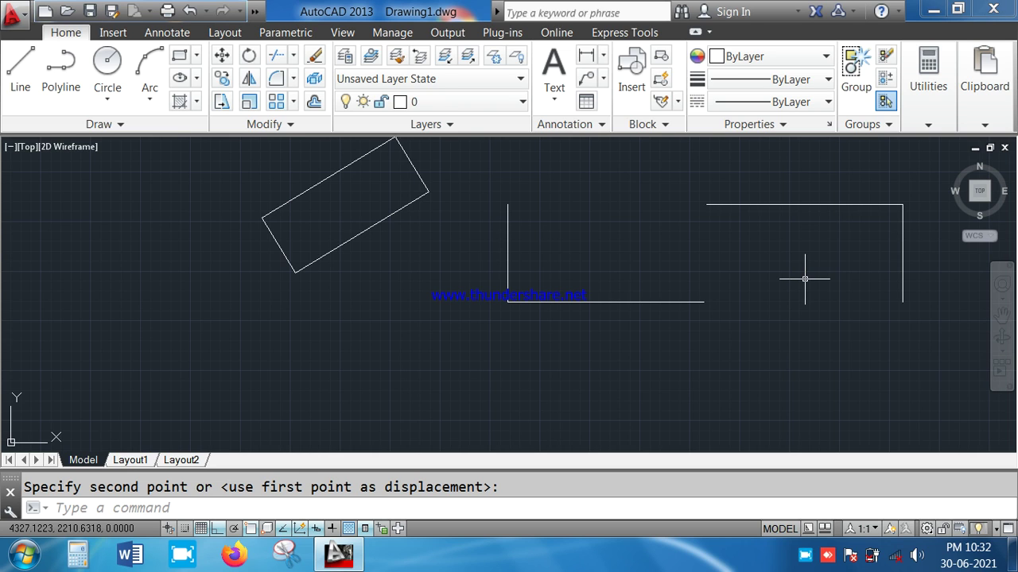
pyautogui.hotkey('ctrl', 'z')
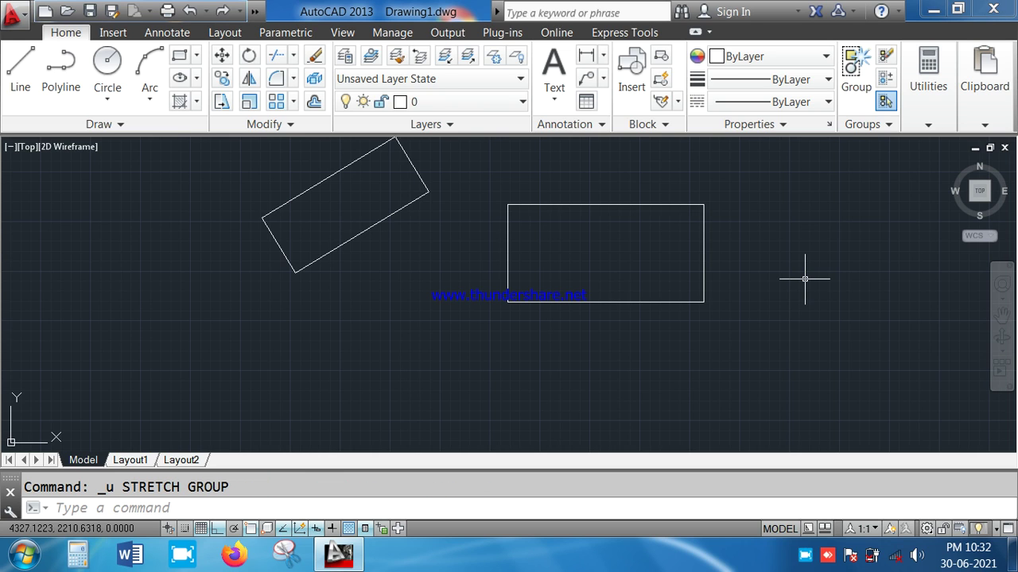
# Stretch the line-drawn rectangle's left, upper and lower sides horizontally to the left, using the midpoint of the upper side as base point.
pyautogui.click(222, 101)
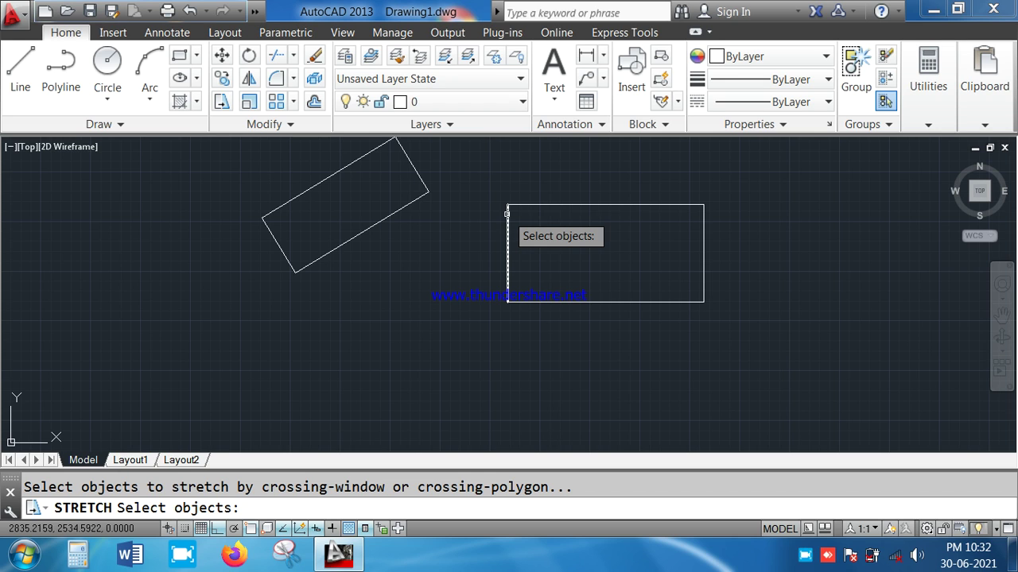
pyautogui.click(507, 214)
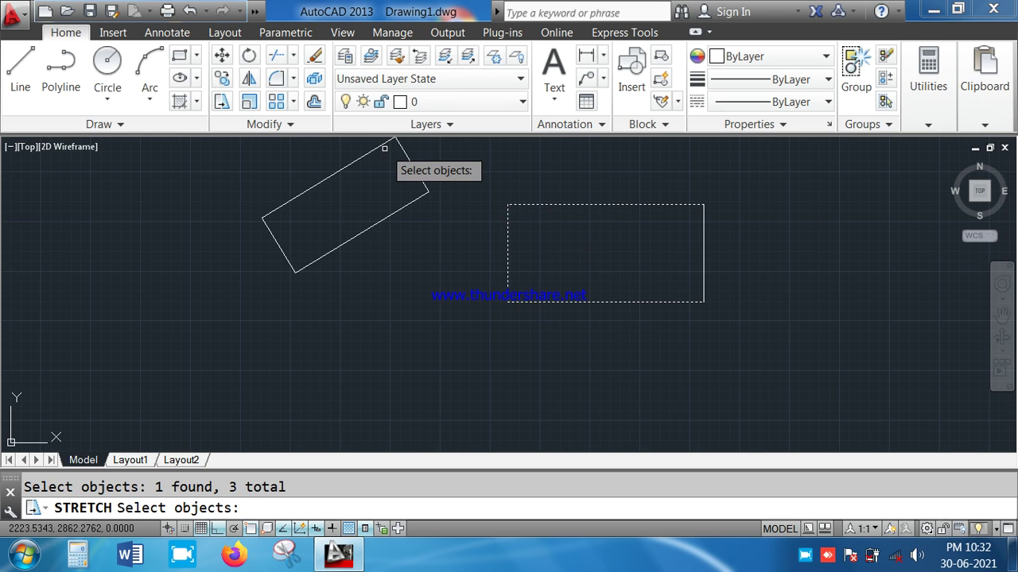
pyautogui.press('Return')
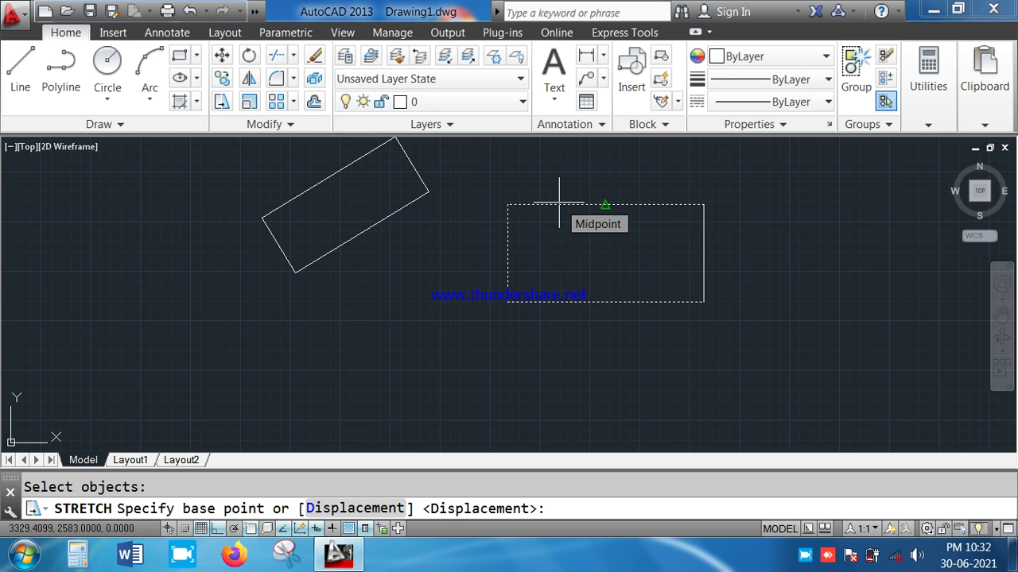
pyautogui.click(605, 207)
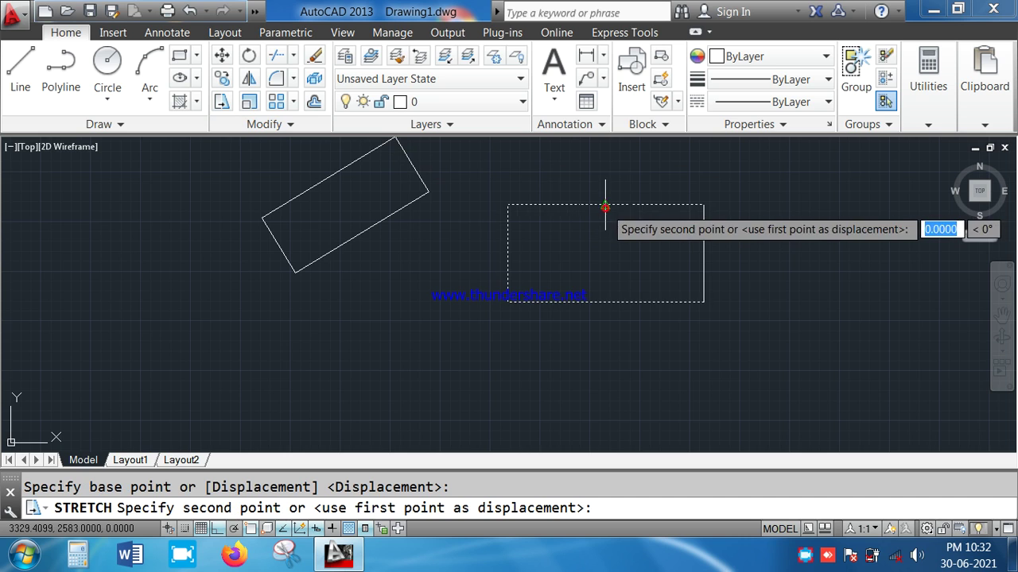
pyautogui.click(442, 220)
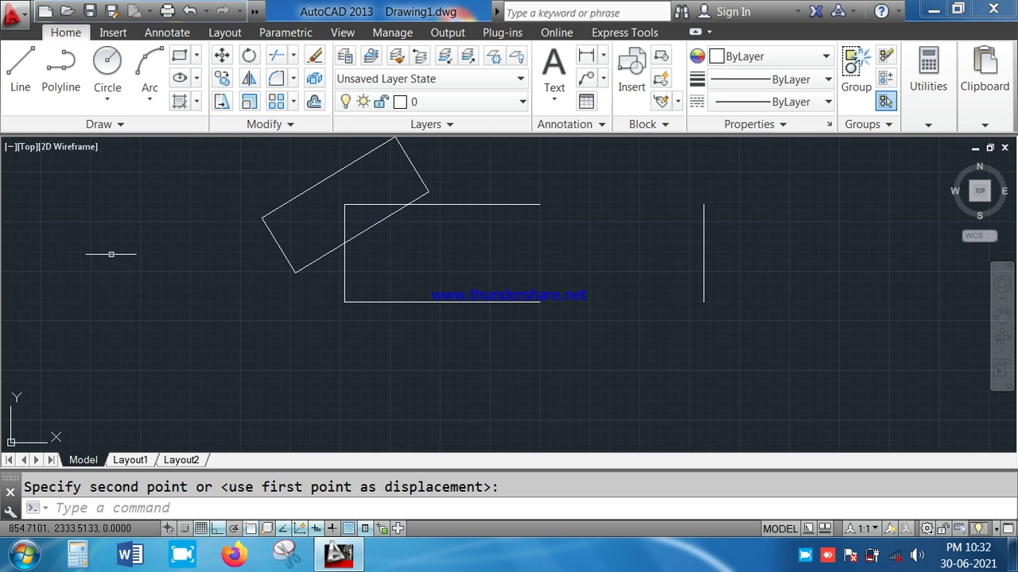
# Draw a small rectangle, about 332 by 264 units, between the stretched lines and the detached vertical line.
pyautogui.click(179, 56)
pyautogui.click(571, 254)
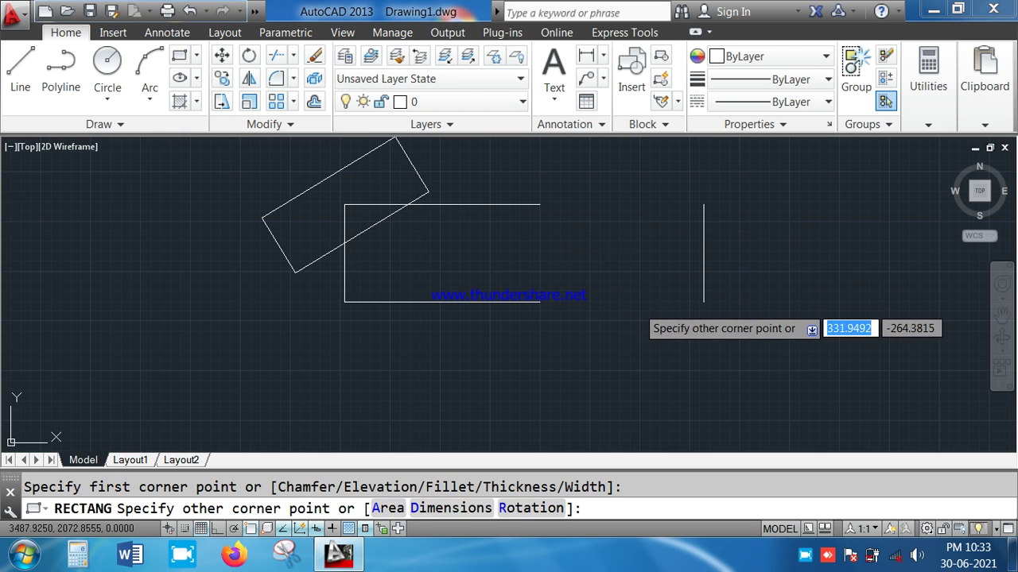
pyautogui.click(637, 306)
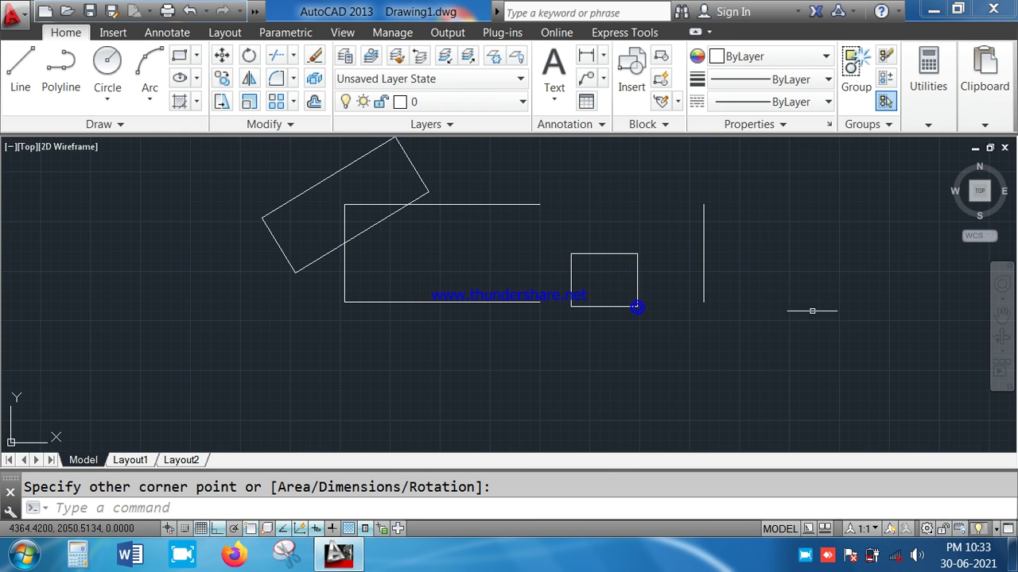
# Create an associative rectangular array of the small rectangle with 4 columns and 3 rows.
pyautogui.click(276, 101)
pyautogui.click(620, 254)
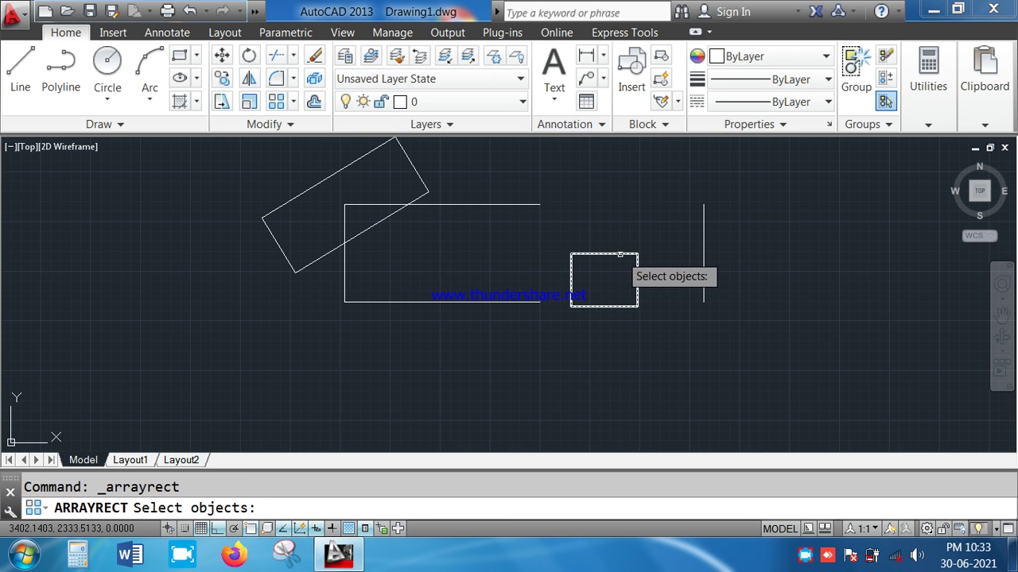
pyautogui.click(621, 255)
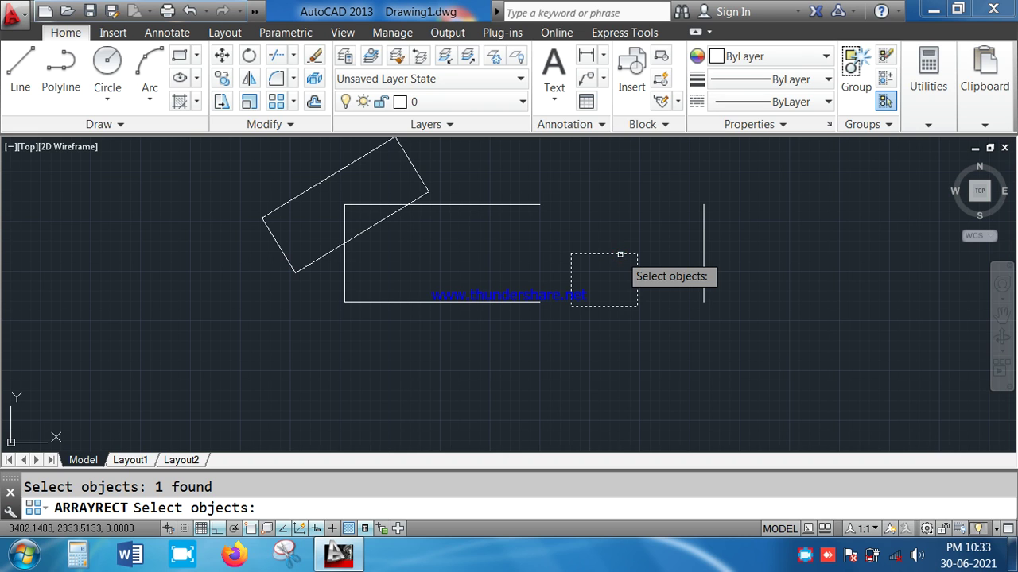
pyautogui.press('Return')
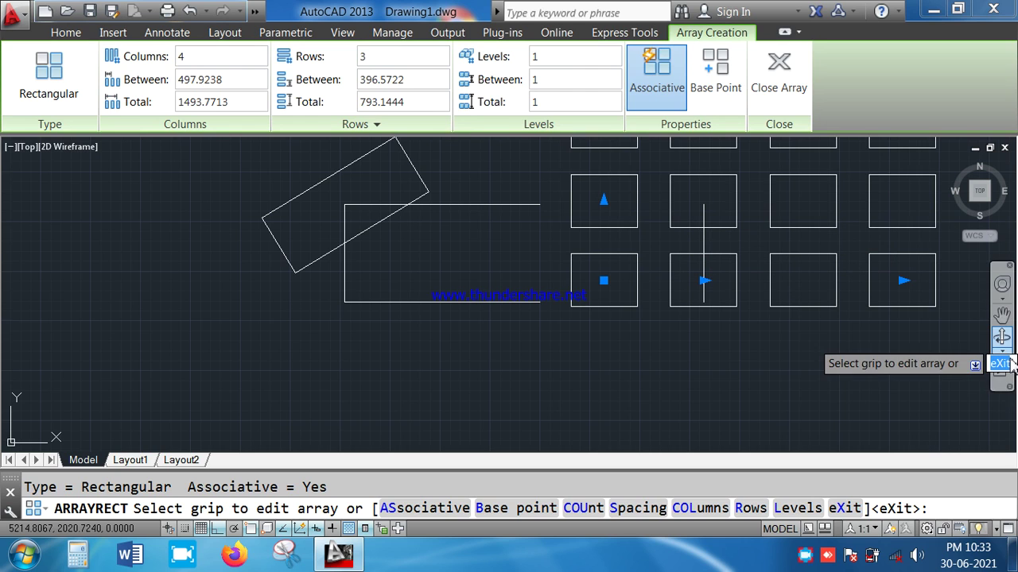
pyautogui.click(998, 314)
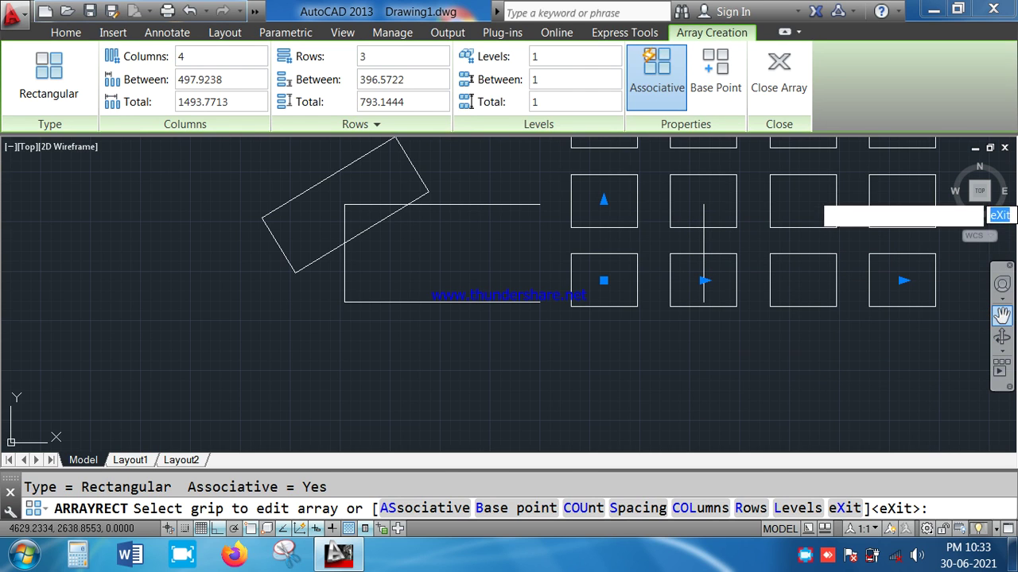
pyautogui.click(865, 193)
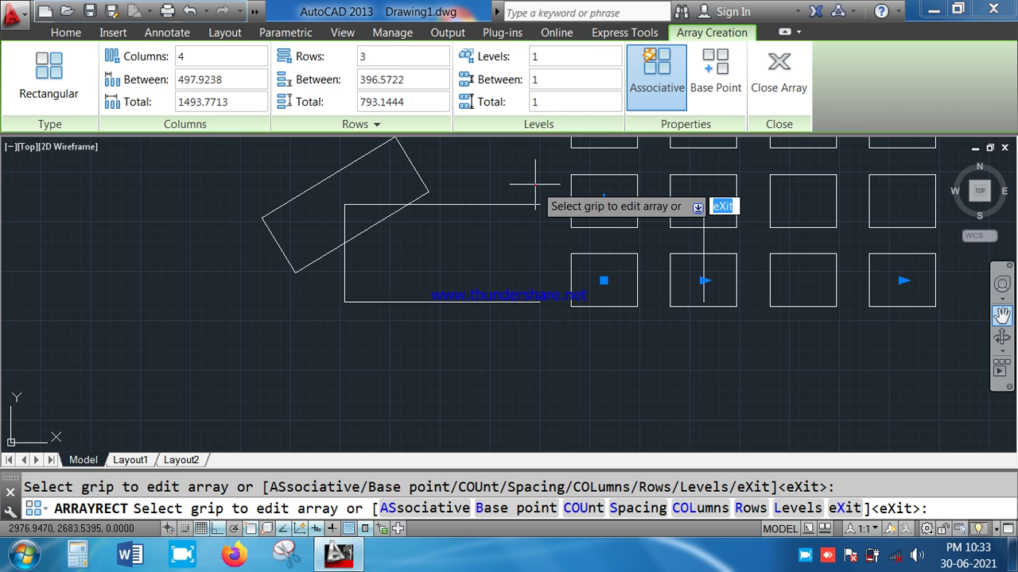
pyautogui.click(535, 184)
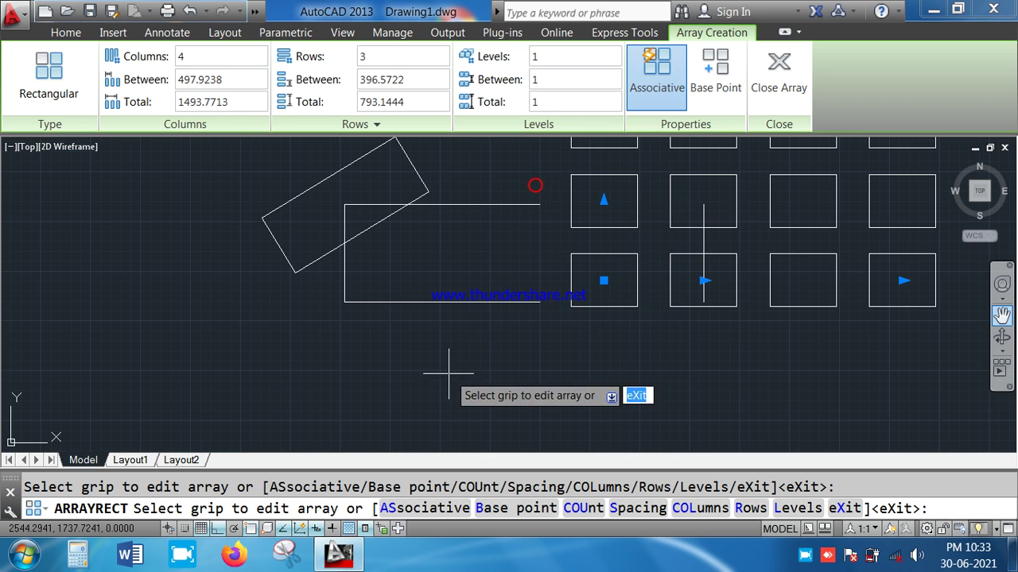
pyautogui.click(1002, 313)
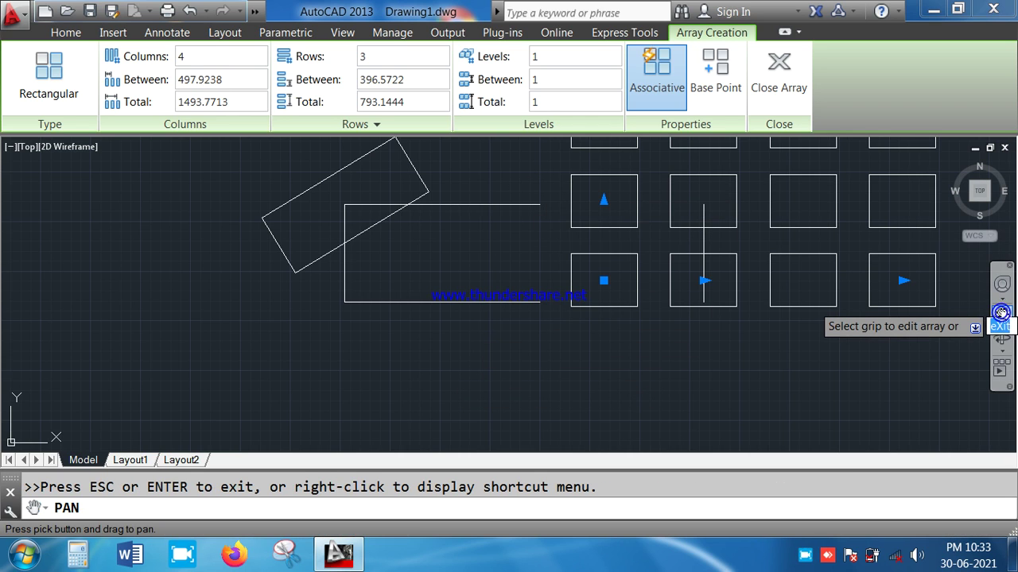
pyautogui.moveTo(874, 225)
pyautogui.mouseDown()
pyautogui.moveTo(603, 467)
pyautogui.moveTo(591, 331)
pyautogui.mouseUp()
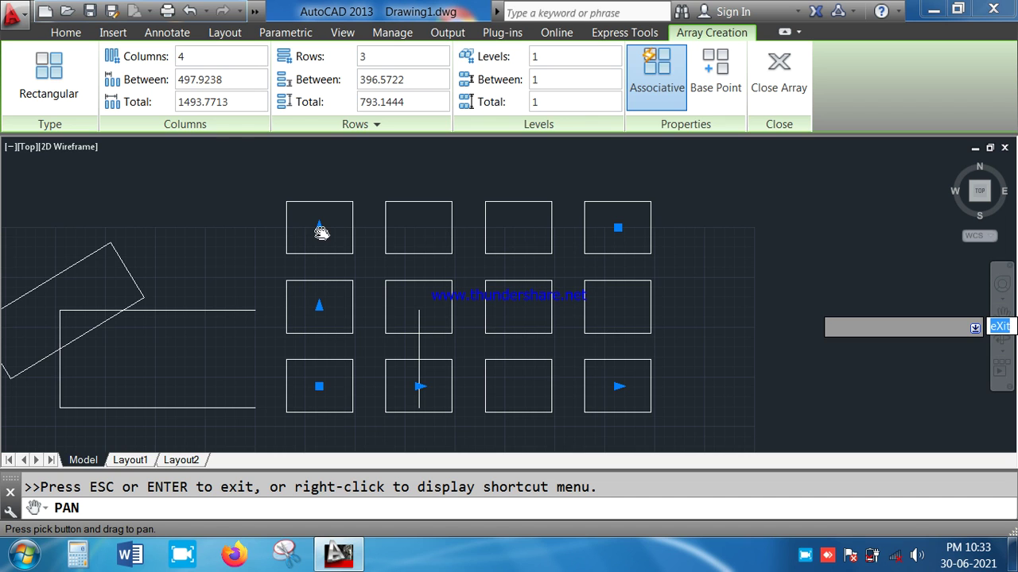
pyautogui.press('Escape')
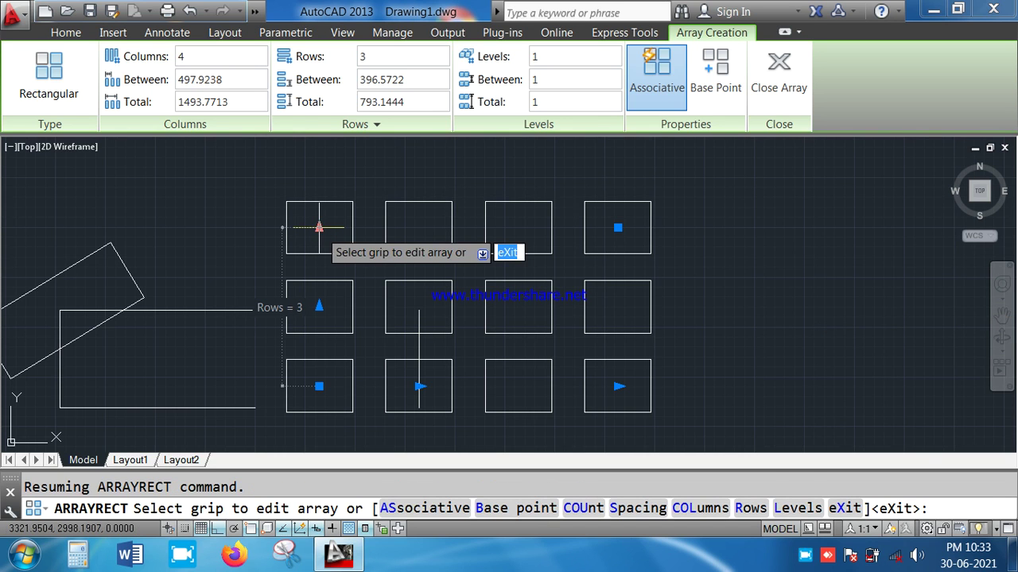
# Try to change the array's row count from its upper grip and its column count from its right-hand grip.
pyautogui.click(318, 227)
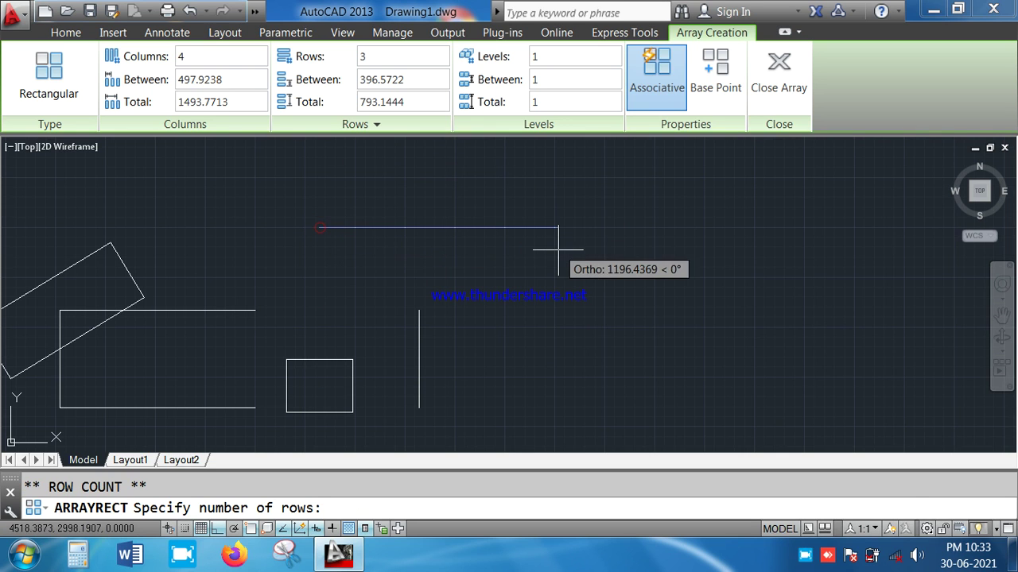
pyautogui.hotkey('ctrl', 'z')
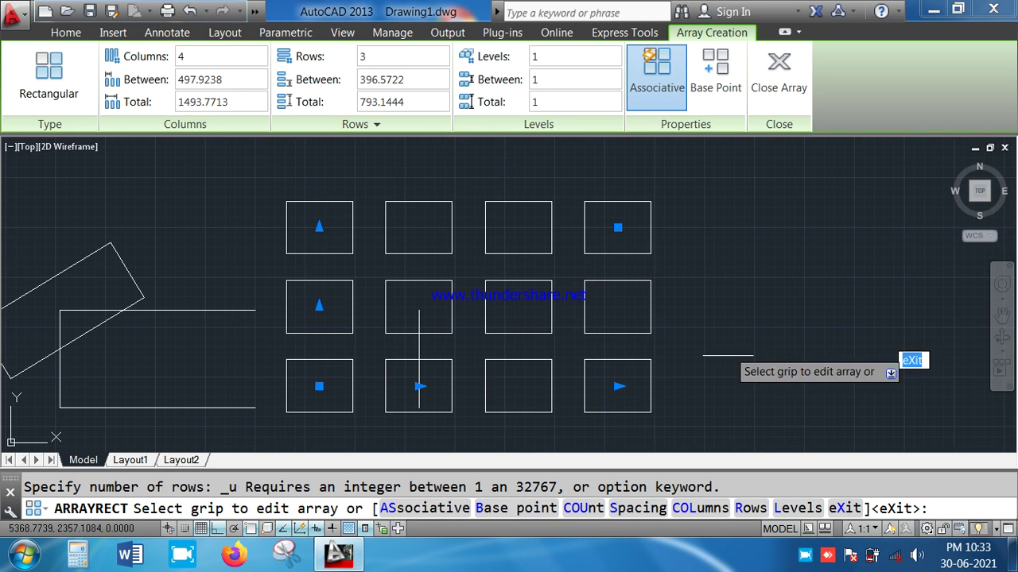
pyautogui.click(618, 386)
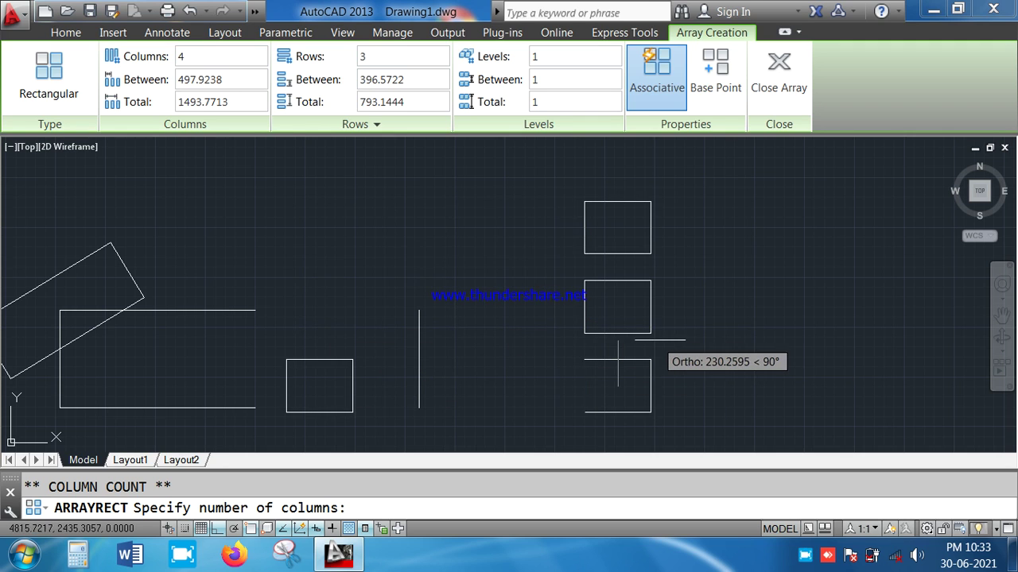
pyautogui.click(660, 342)
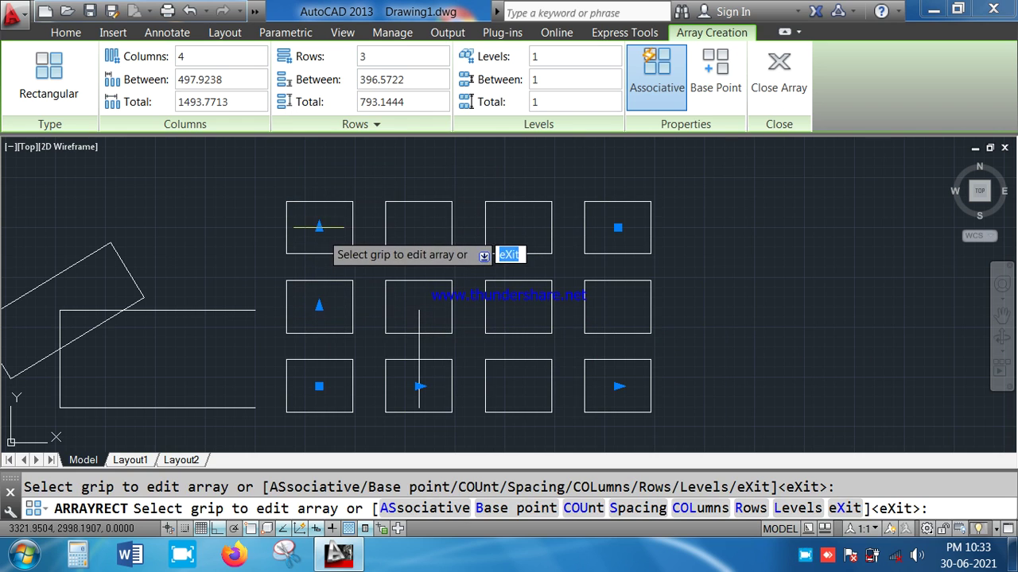
# Reduce the array to 2 rows using its row count grip and end the array command.
pyautogui.click(319, 227)
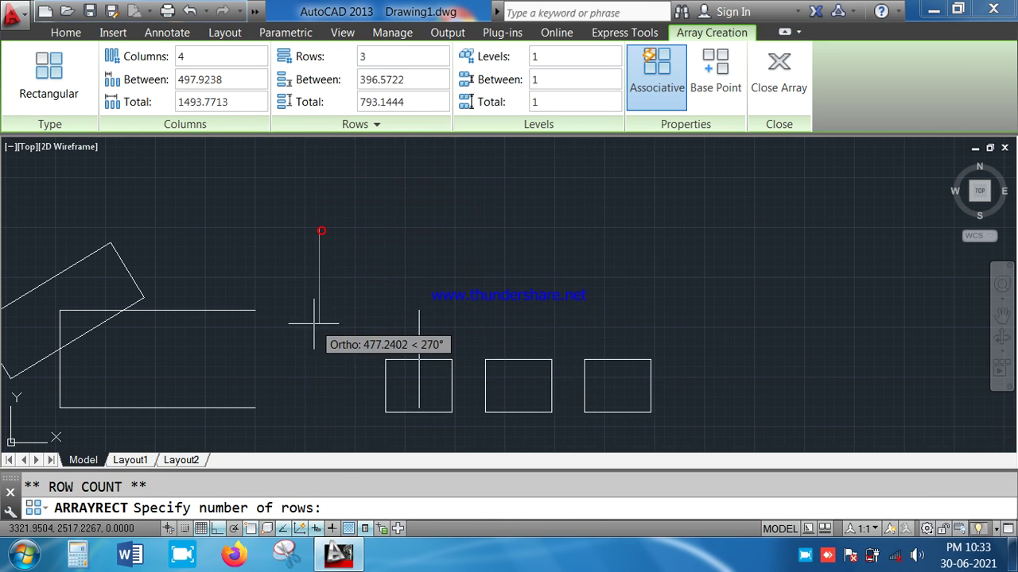
pyautogui.click(312, 266)
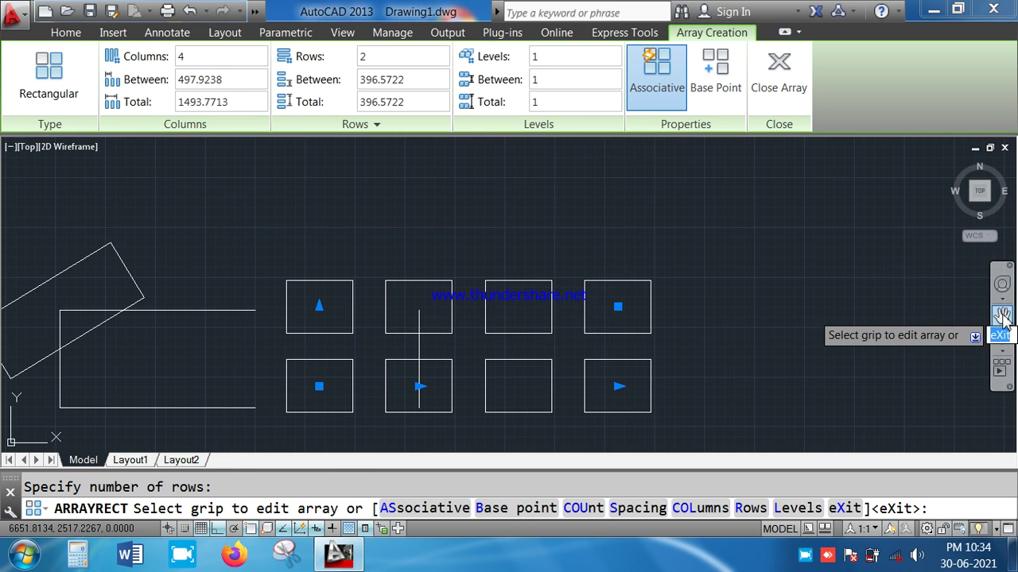
pyautogui.click(1001, 314)
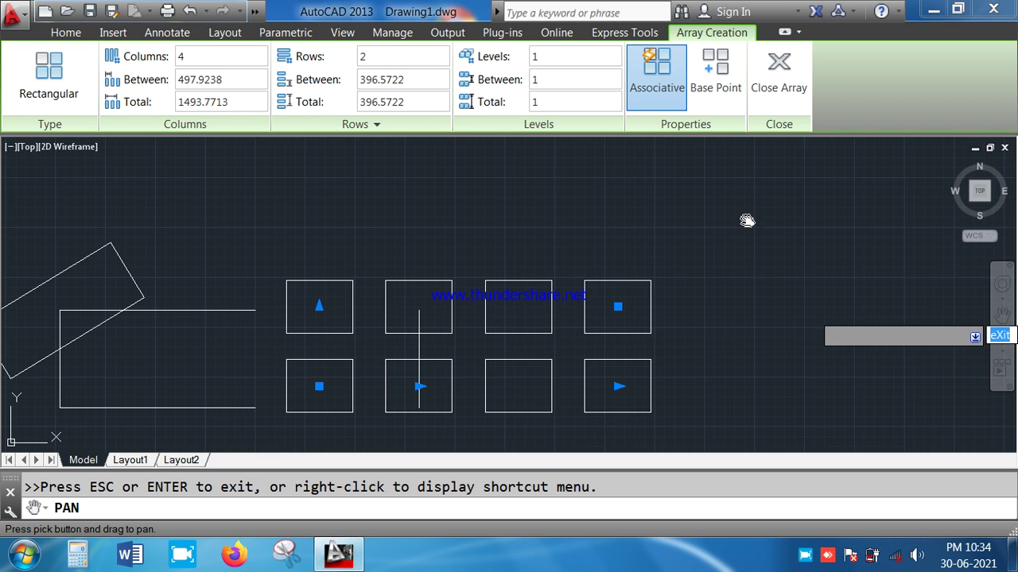
pyautogui.moveTo(762, 184)
pyautogui.mouseDown()
pyautogui.moveTo(477, 438)
pyautogui.moveTo(644, 216)
pyautogui.moveTo(609, 121)
pyautogui.moveTo(708, 104)
pyautogui.moveTo(727, 300)
pyautogui.moveTo(827, 287)
pyautogui.moveTo(783, 107)
pyautogui.moveTo(776, 249)
pyautogui.moveTo(745, 232)
pyautogui.moveTo(954, 157)
pyautogui.moveTo(591, 220)
pyautogui.moveTo(664, 200)
pyautogui.mouseUp()
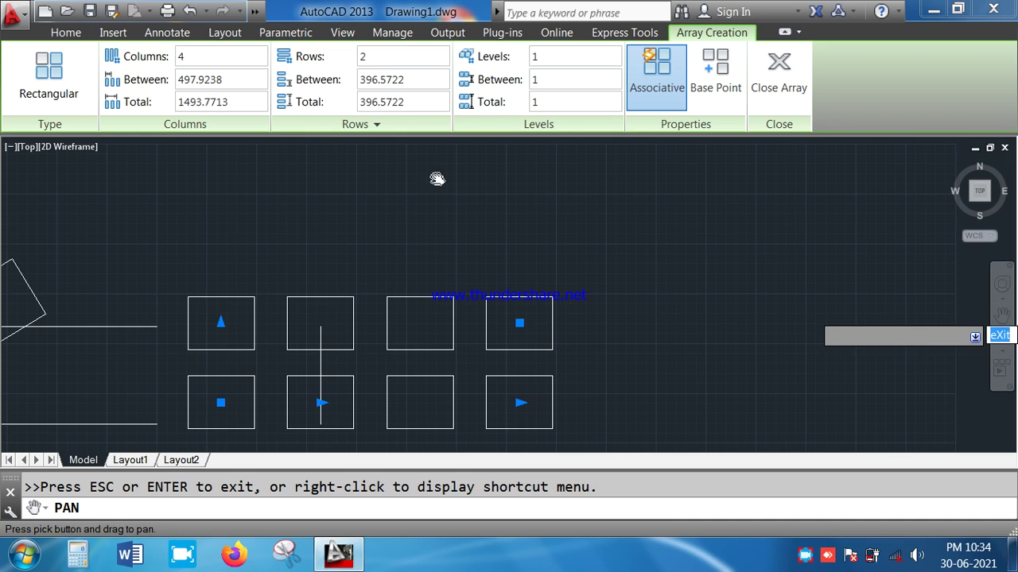
pyautogui.press('Escape')
pyautogui.press('Escape')
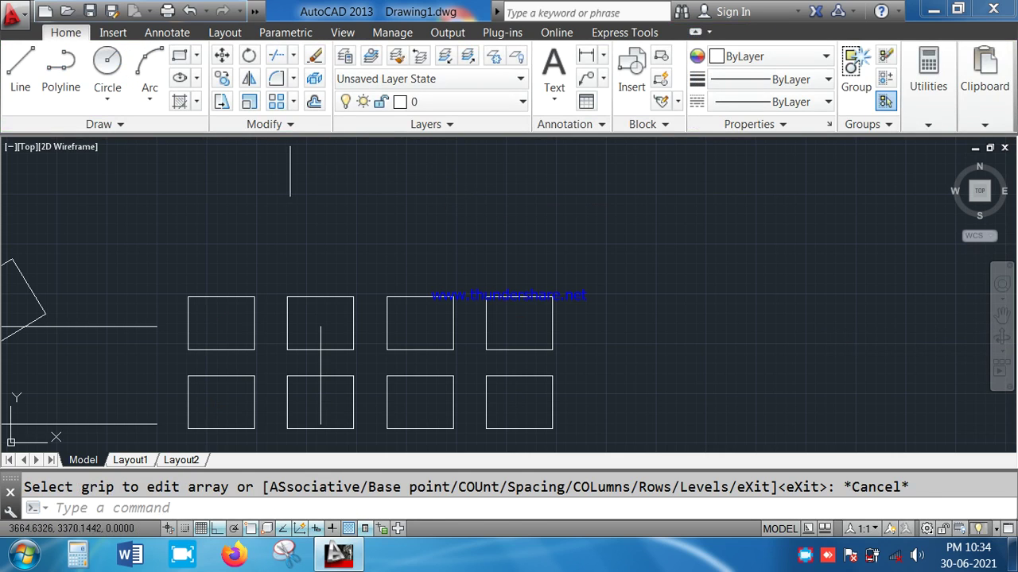
# Try to fillet the upper side of the upper-right rectangle in the array.
pyautogui.click(277, 79)
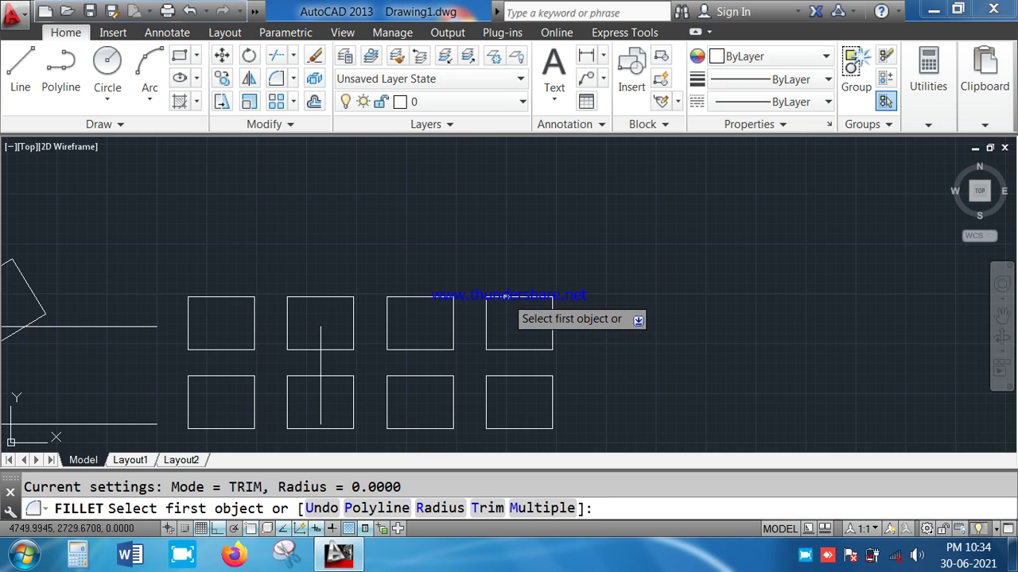
pyautogui.click(503, 298)
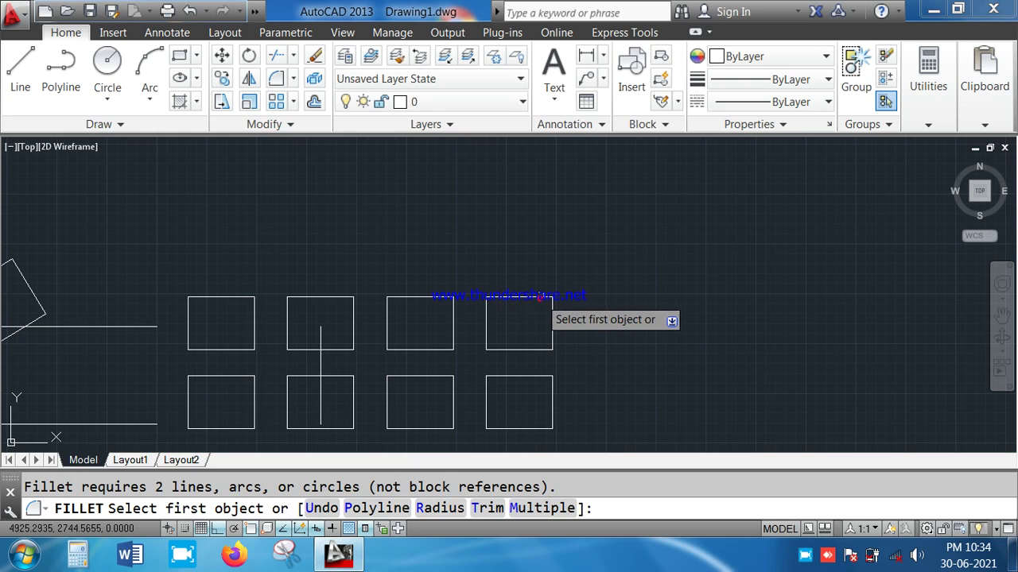
# Draw a large separate rectangle just to the right of the array.
pyautogui.click(181, 54)
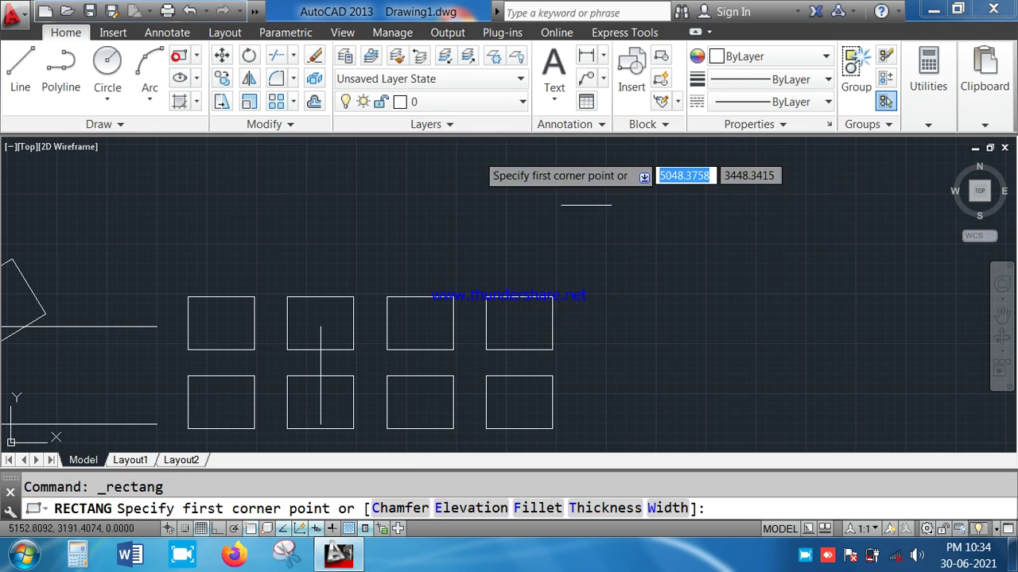
pyautogui.click(561, 216)
pyautogui.click(846, 387)
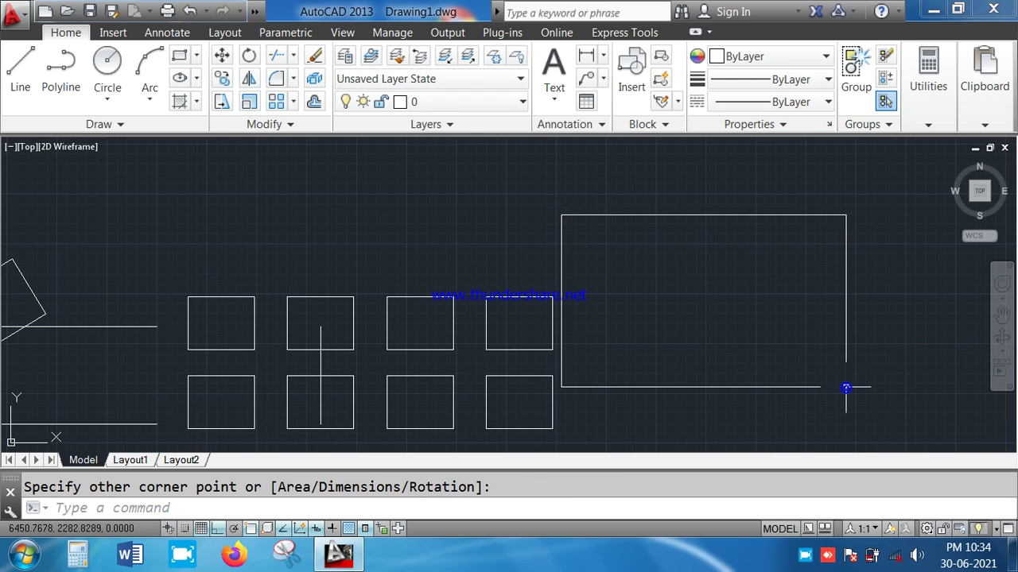
# Try to fillet the corner between the large rectangle's upper and right sides, entering 50 before picking the right side.
pyautogui.click(277, 79)
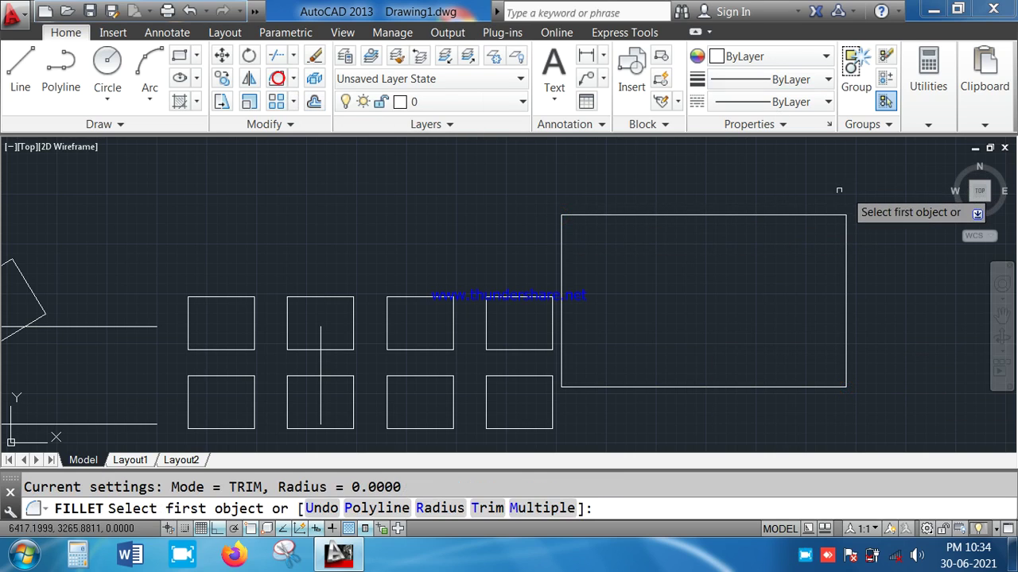
pyautogui.click(716, 214)
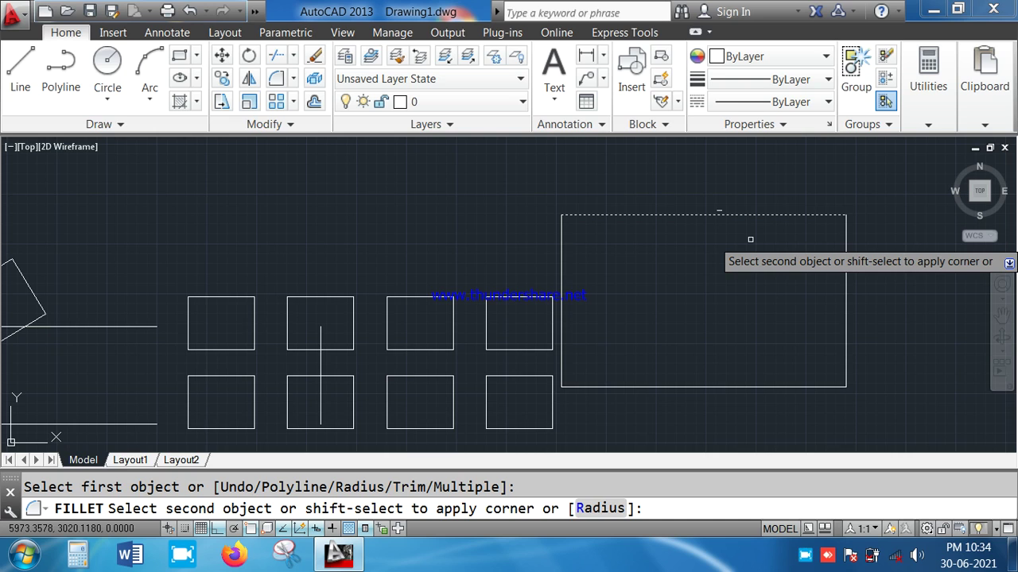
pyautogui.write('50')
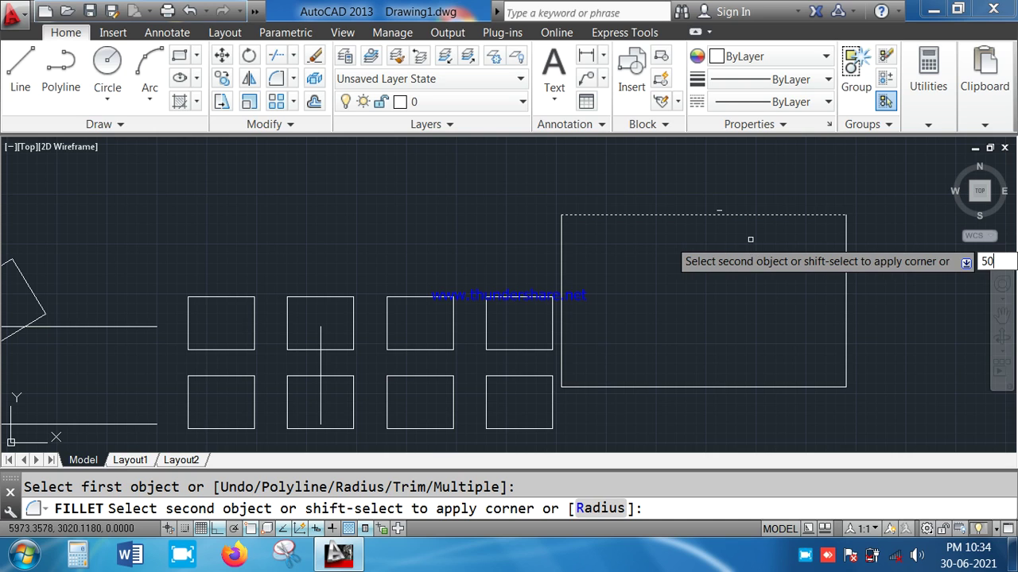
pyautogui.press('Return')
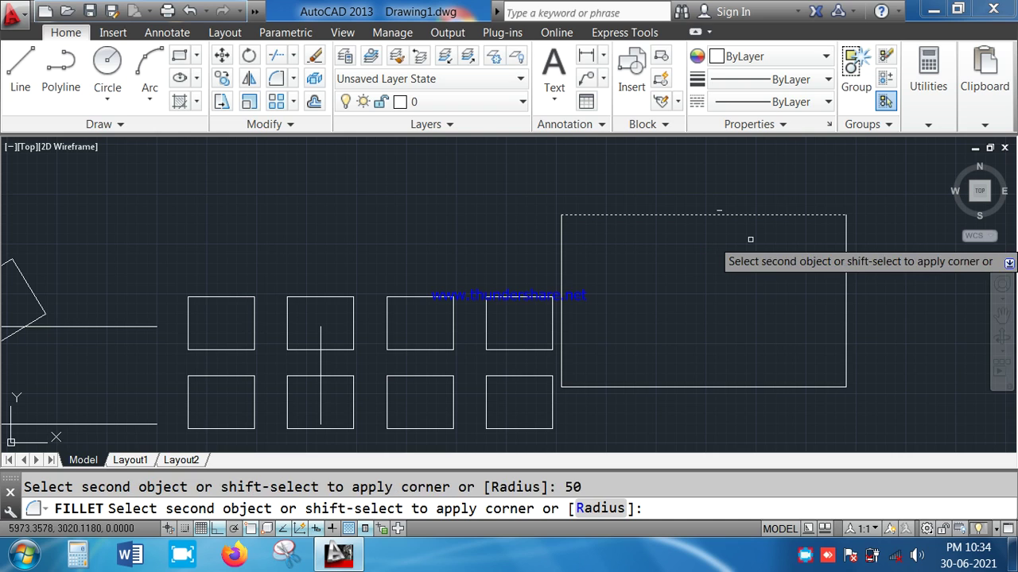
pyautogui.click(846, 276)
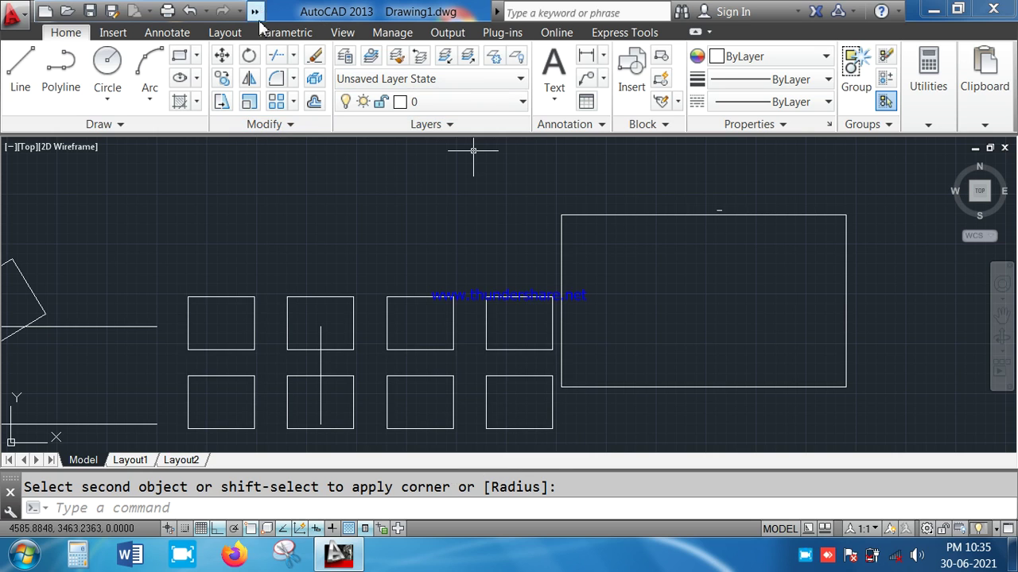
# Fillet the corner between the large rectangle's upper and right sides with a radius of 60.
pyautogui.click(273, 79)
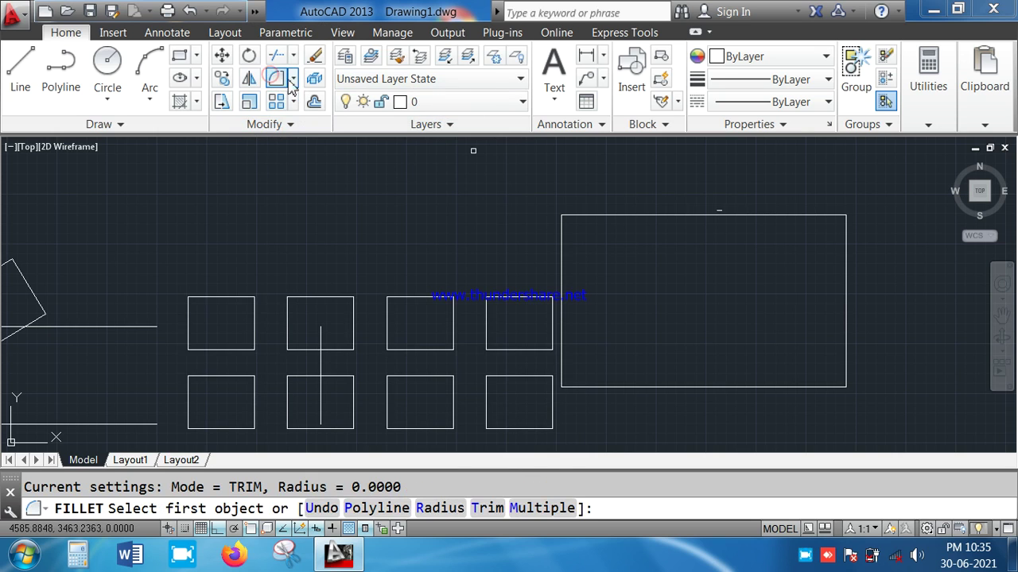
pyautogui.click(436, 512)
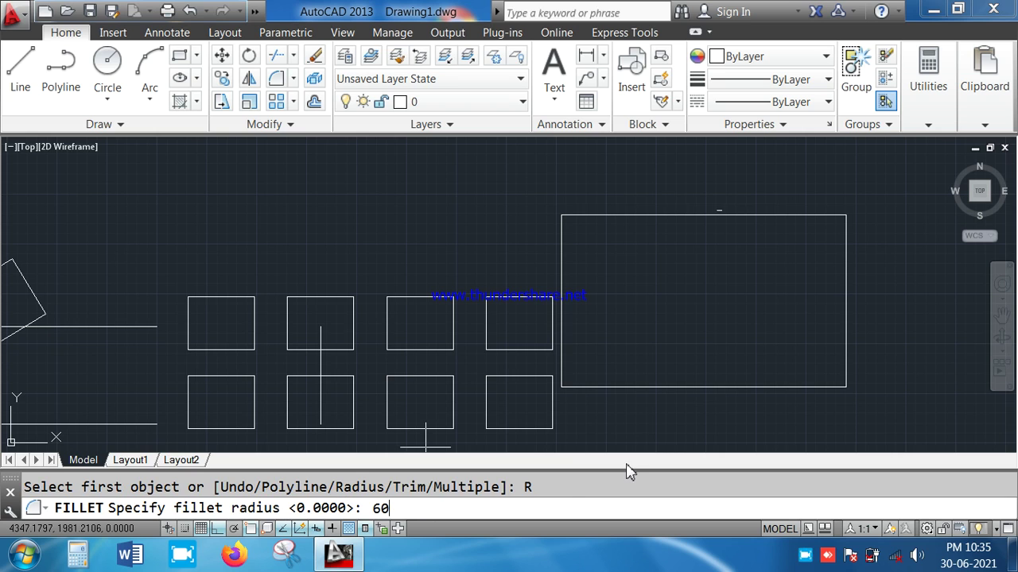
pyautogui.press('Return')
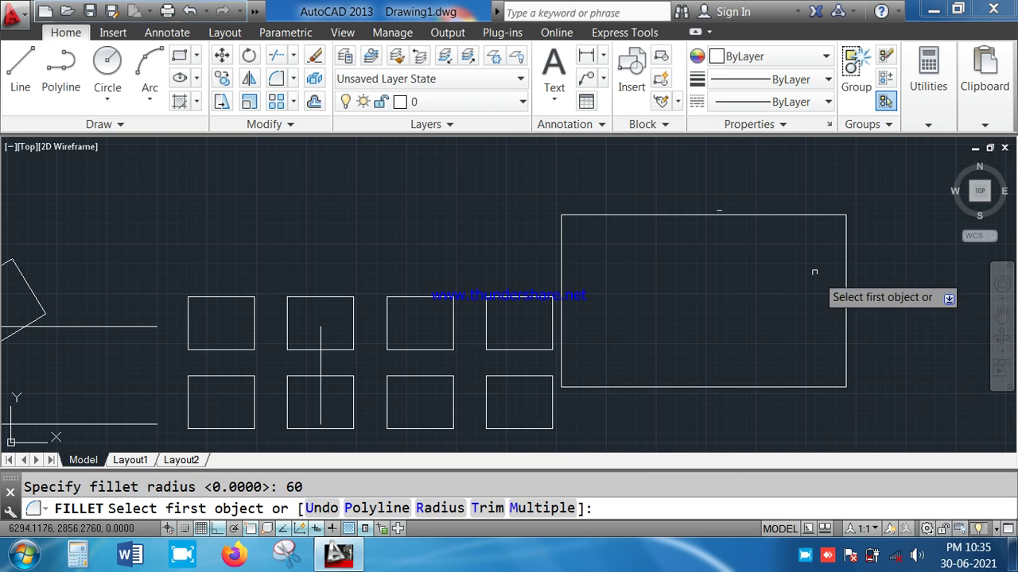
pyautogui.click(794, 216)
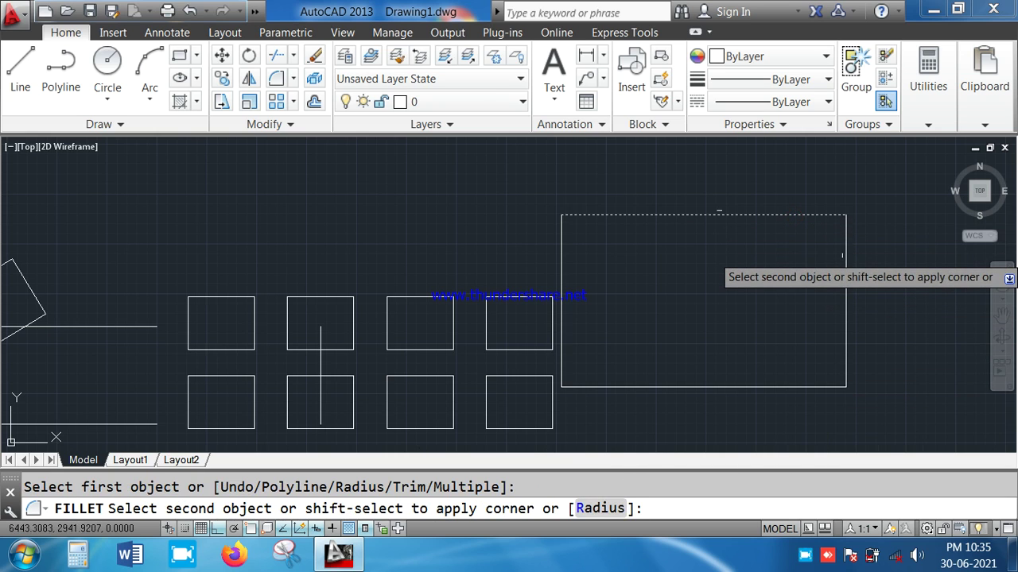
pyautogui.click(845, 256)
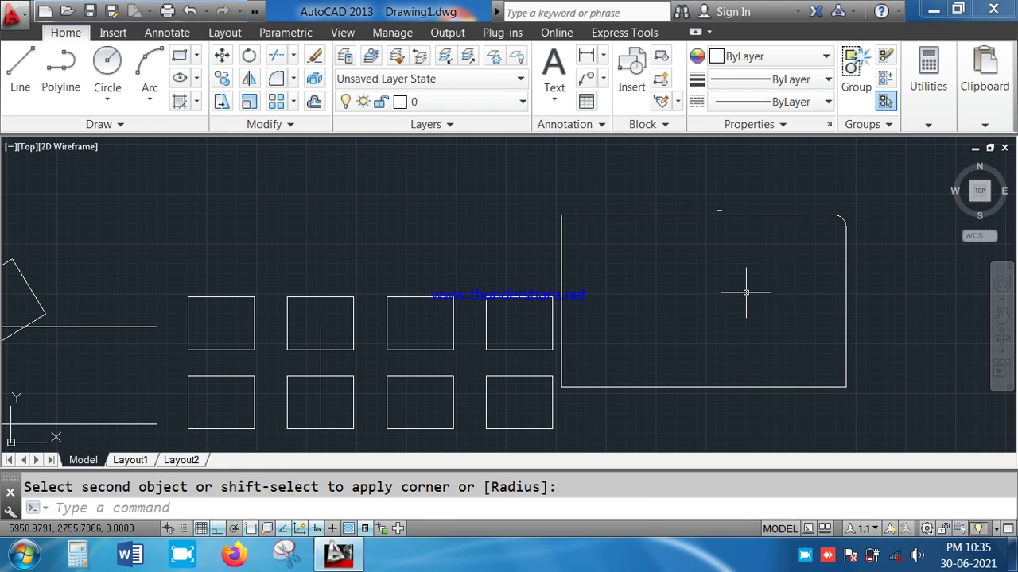
pyautogui.press('Escape')
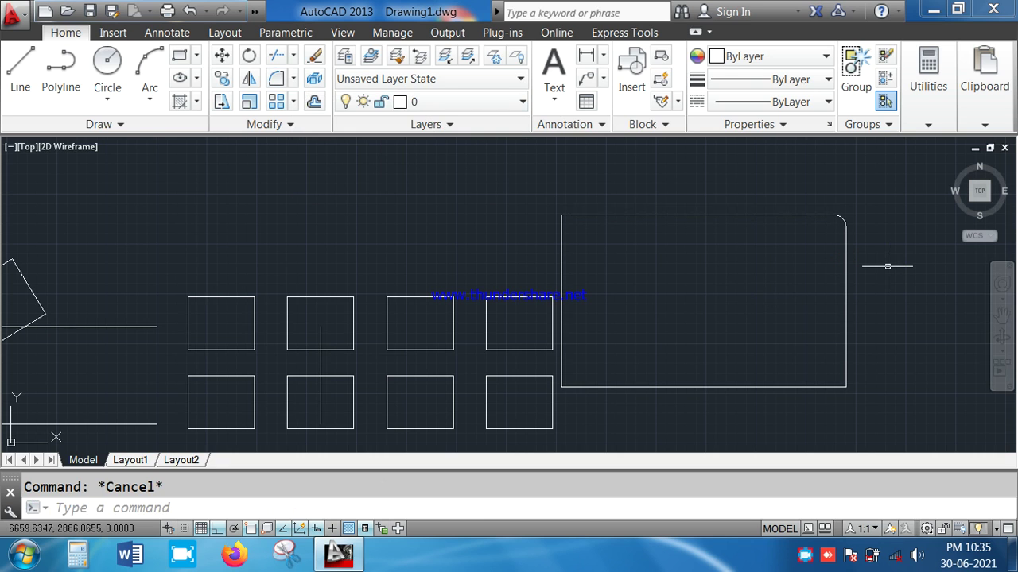
# Zoom the view to All to examine the whole drawing.
pyautogui.write('z')
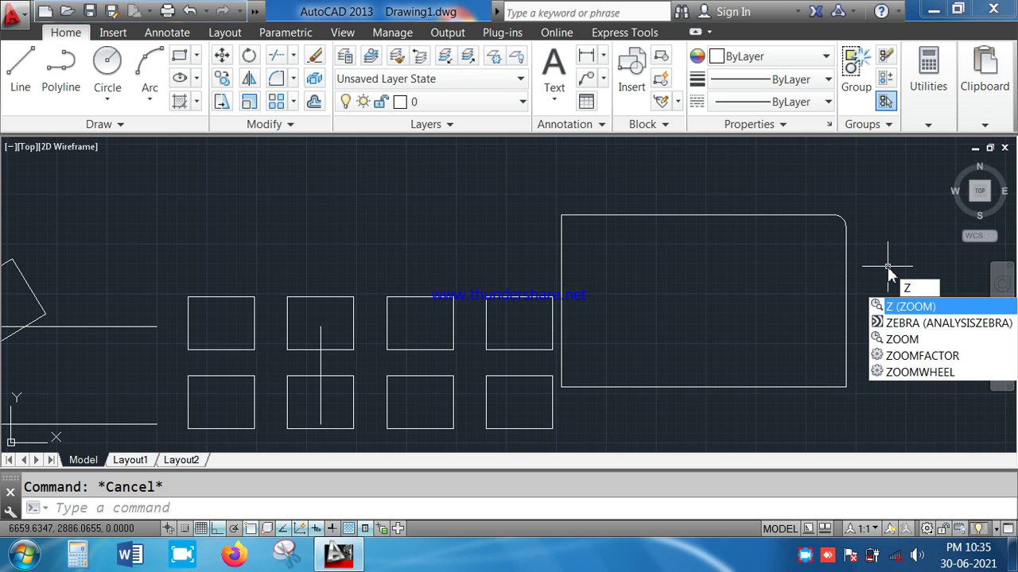
pyautogui.press('Return')
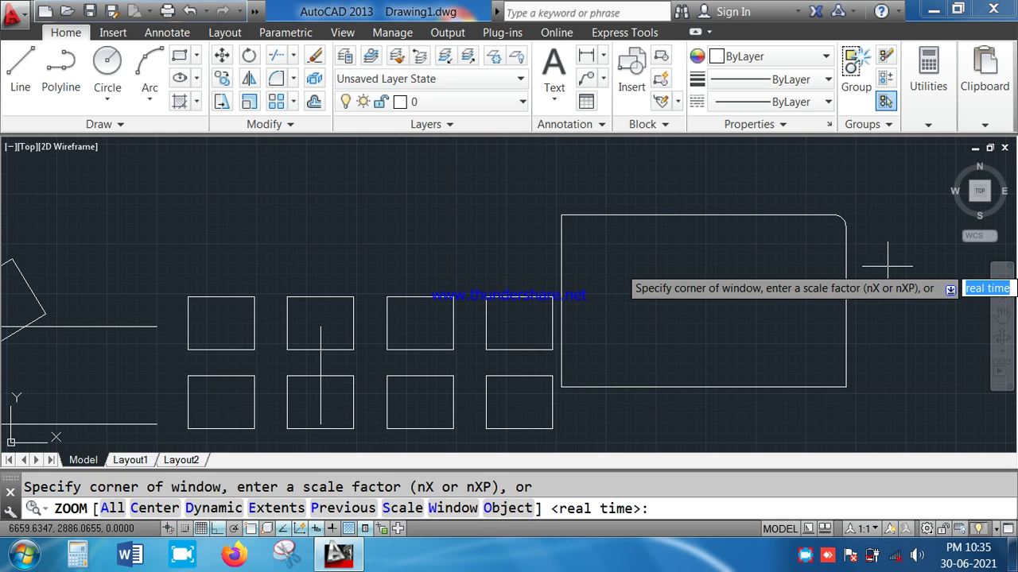
pyautogui.write('a')
pyautogui.press('Return')
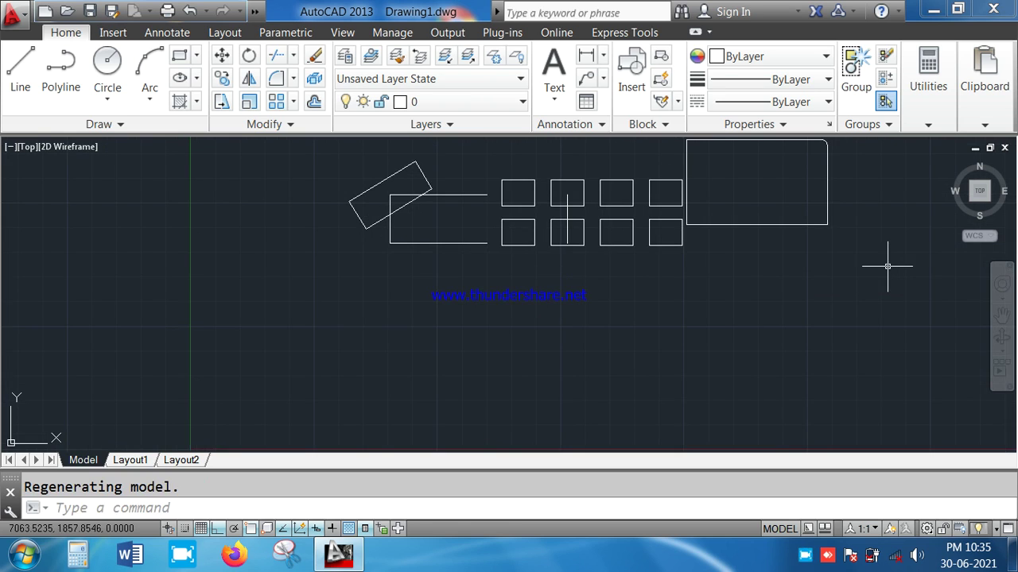
pyautogui.write('z')
pyautogui.press('Return')
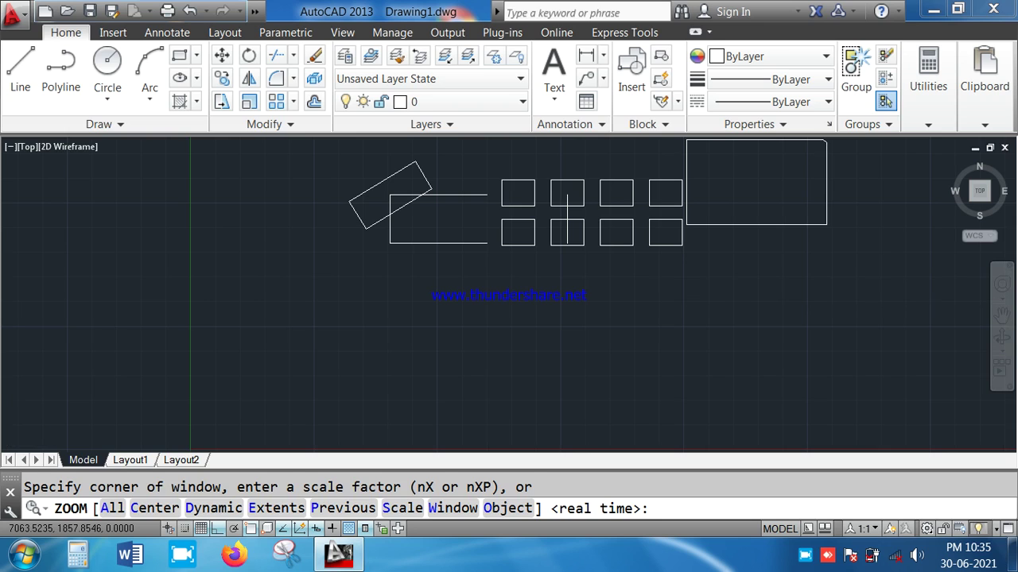
pyautogui.write('a')
pyautogui.press('Return')
pyautogui.write('z')
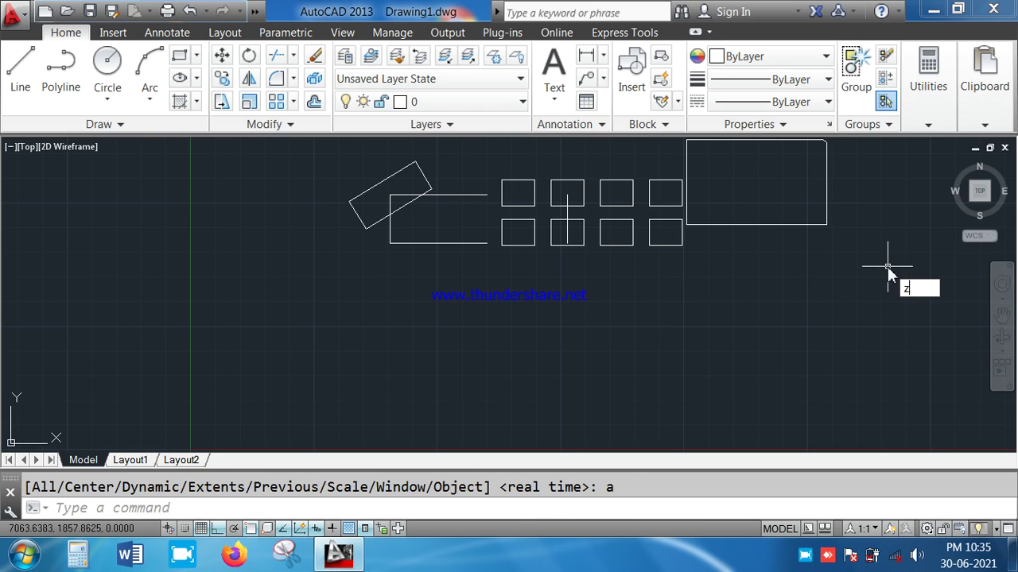
pyautogui.press('Return')
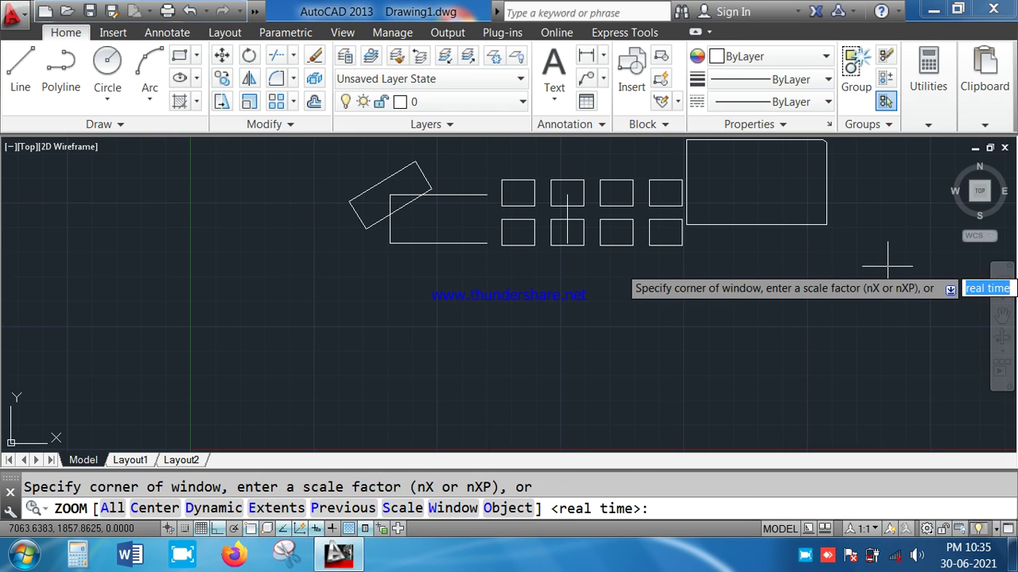
pyautogui.write('a')
pyautogui.press('Return')
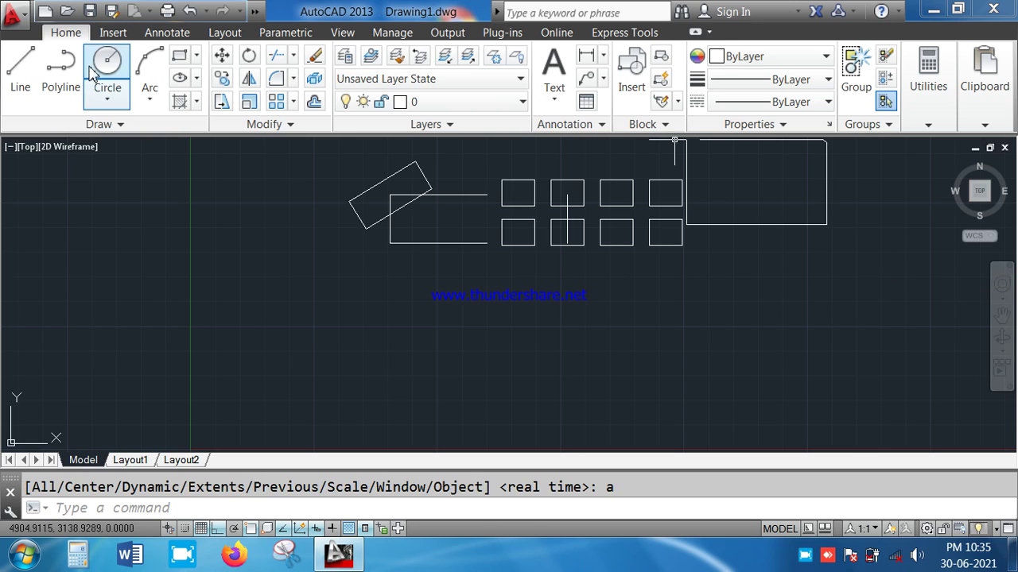
# Zoom in on the drawing and pan across to examine the large rectangle's filleted corner.
pyautogui.click(338, 33)
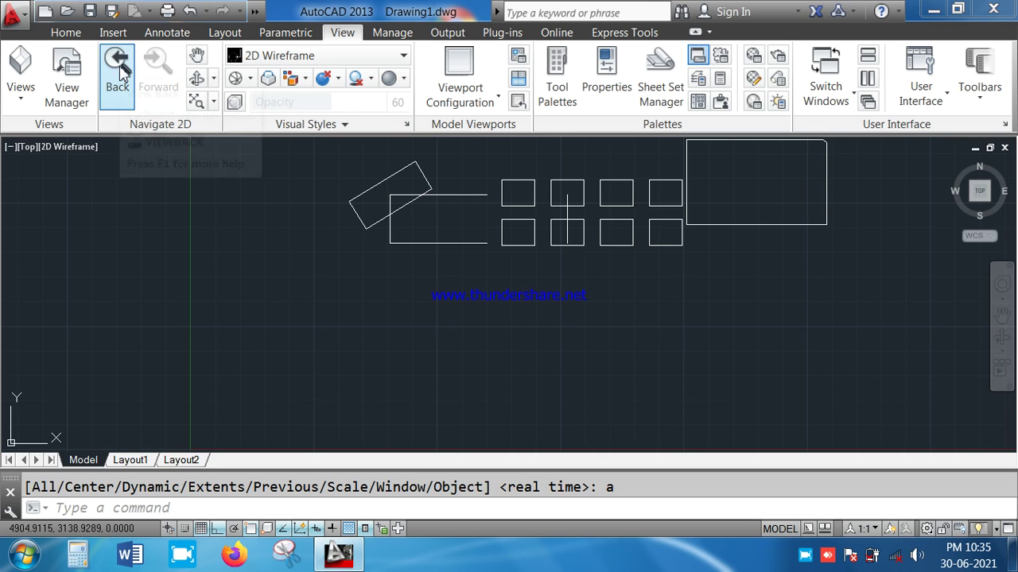
pyautogui.click(213, 102)
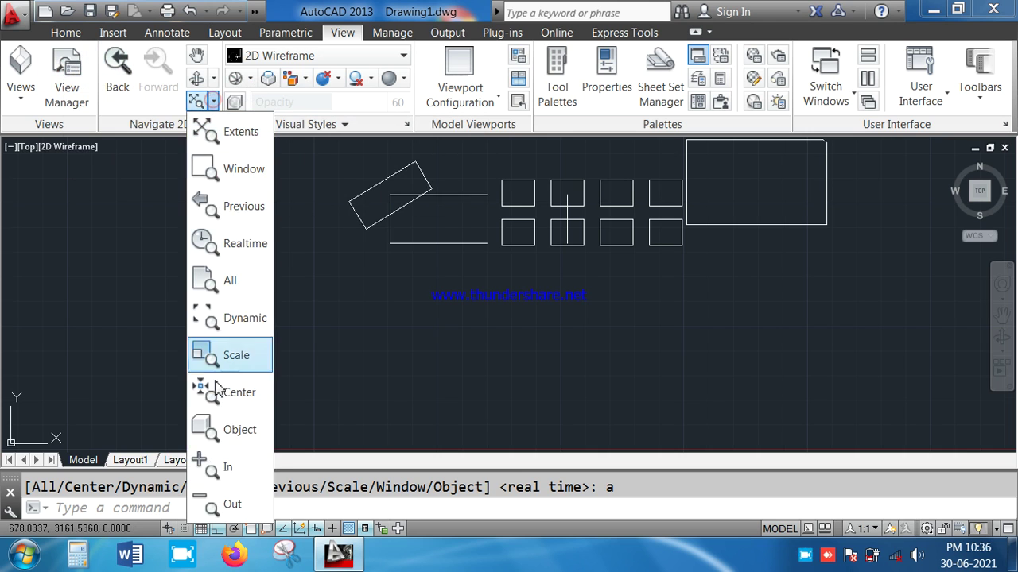
pyautogui.click(231, 475)
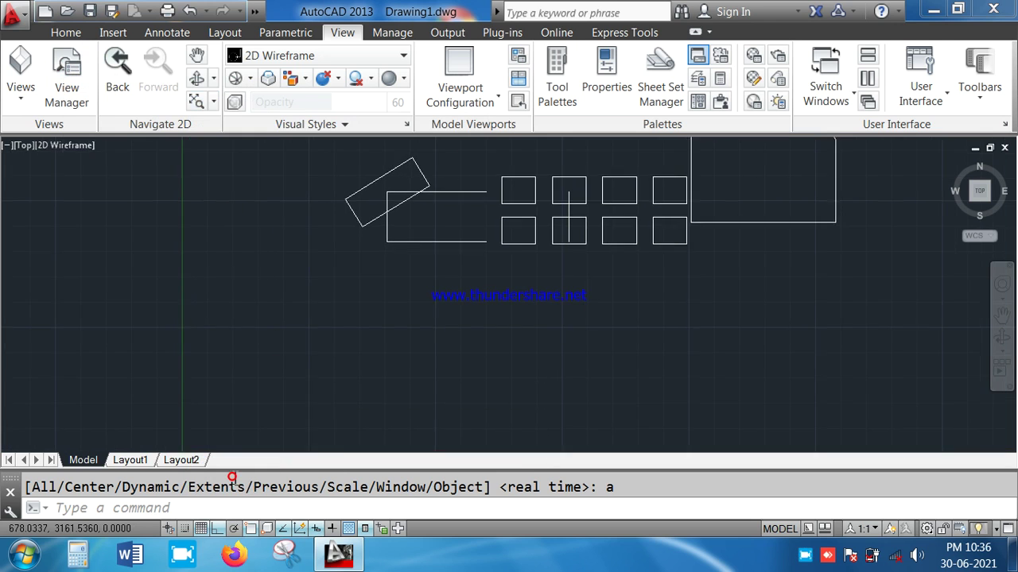
pyautogui.click(198, 100)
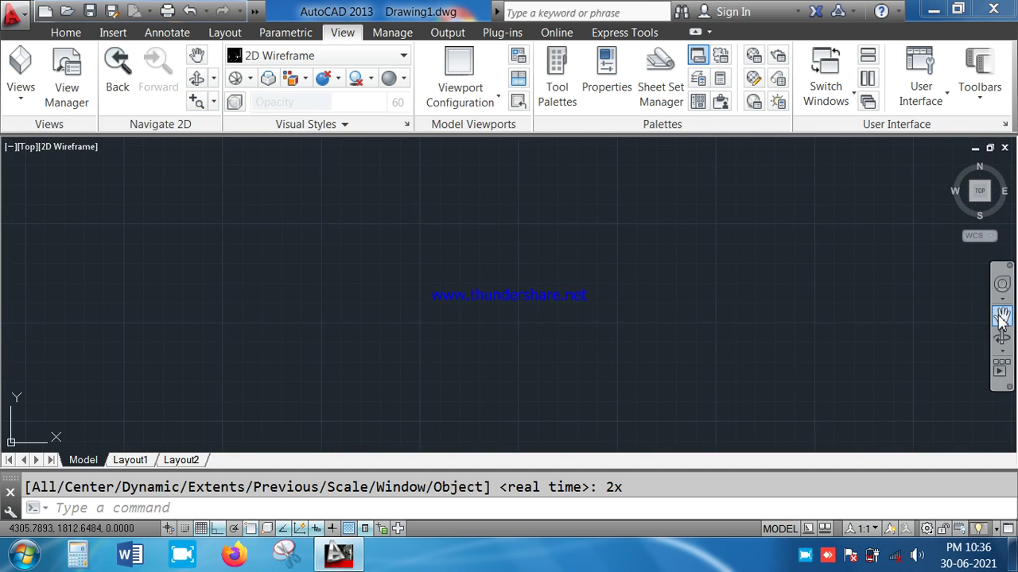
pyautogui.click(872, 200)
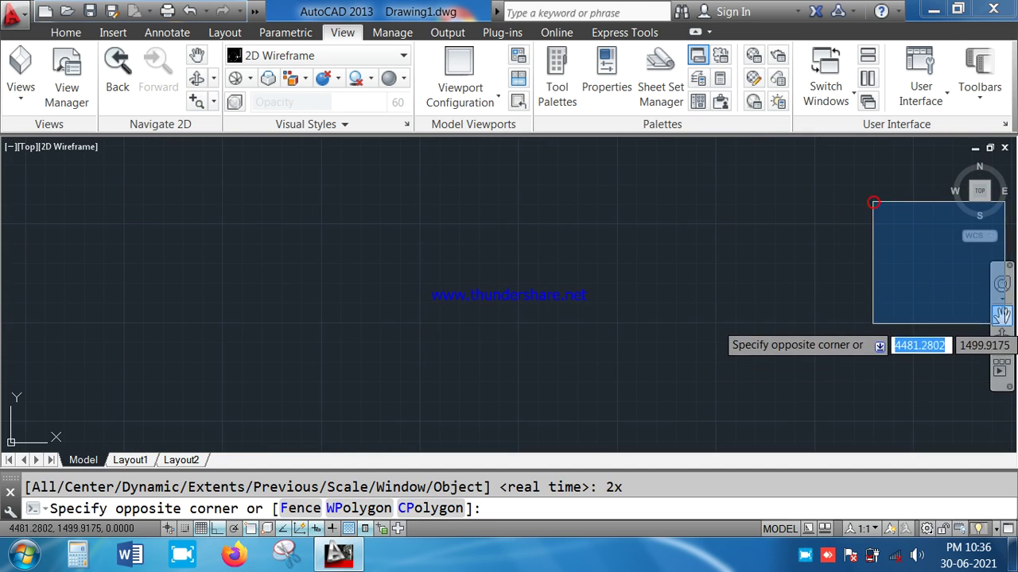
pyautogui.click(914, 327)
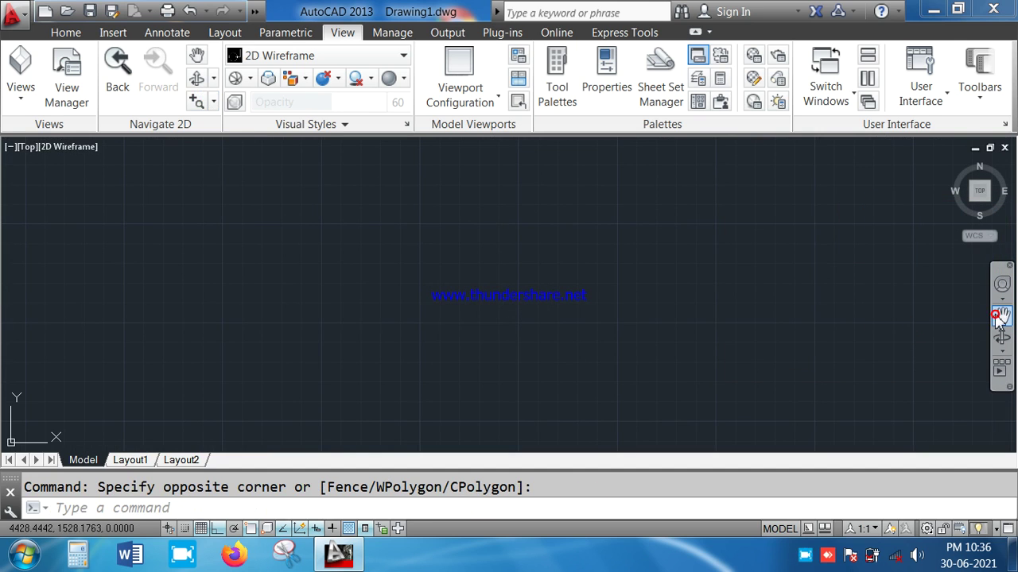
pyautogui.click(1002, 316)
pyautogui.scroll(-3, 852, 227)
pyautogui.moveTo(772, 275)
pyautogui.mouseDown()
pyautogui.moveTo(307, 243)
pyautogui.moveTo(291, 357)
pyautogui.moveTo(187, 339)
pyautogui.mouseUp()
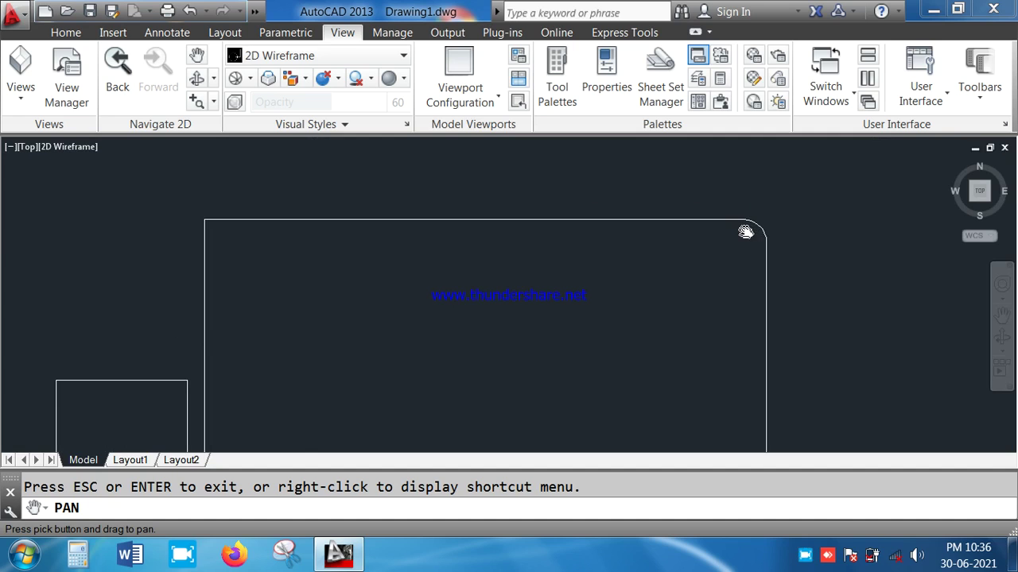
# Exit panning and erase all objects in the drawing.
pyautogui.click(63, 33)
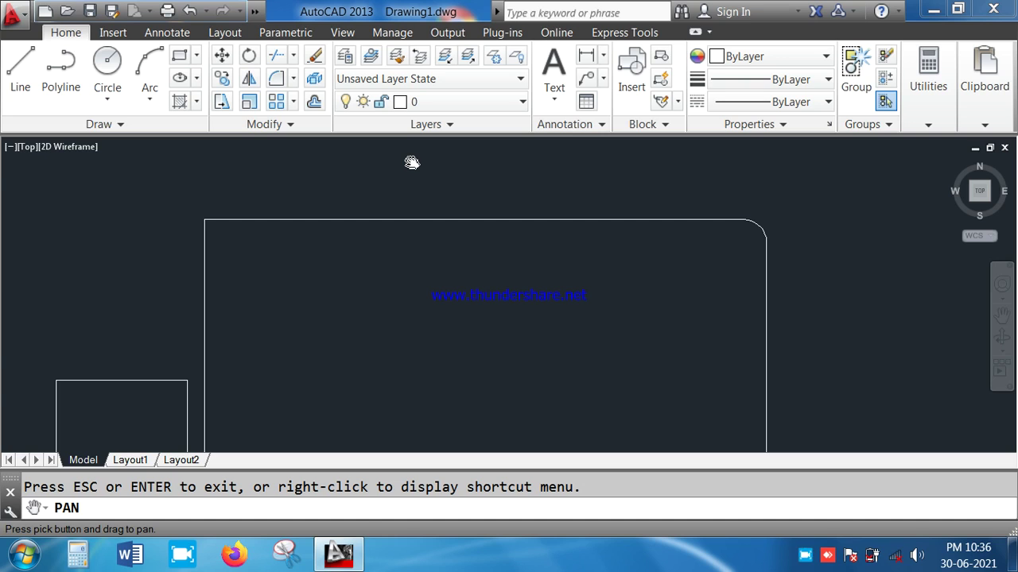
pyautogui.press('Escape')
pyautogui.hotkey('ctrl', 'a')
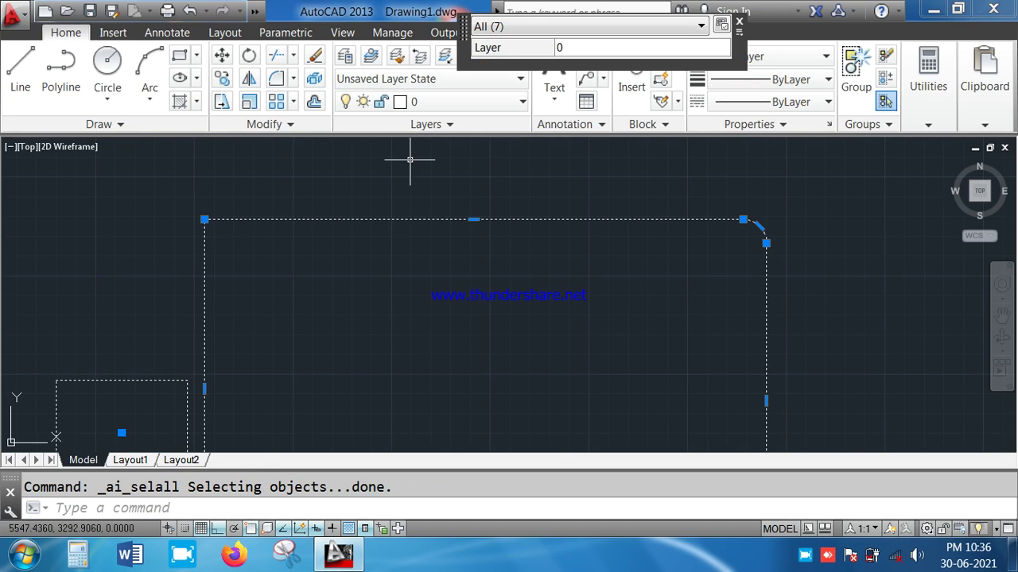
pyautogui.press('Delete')
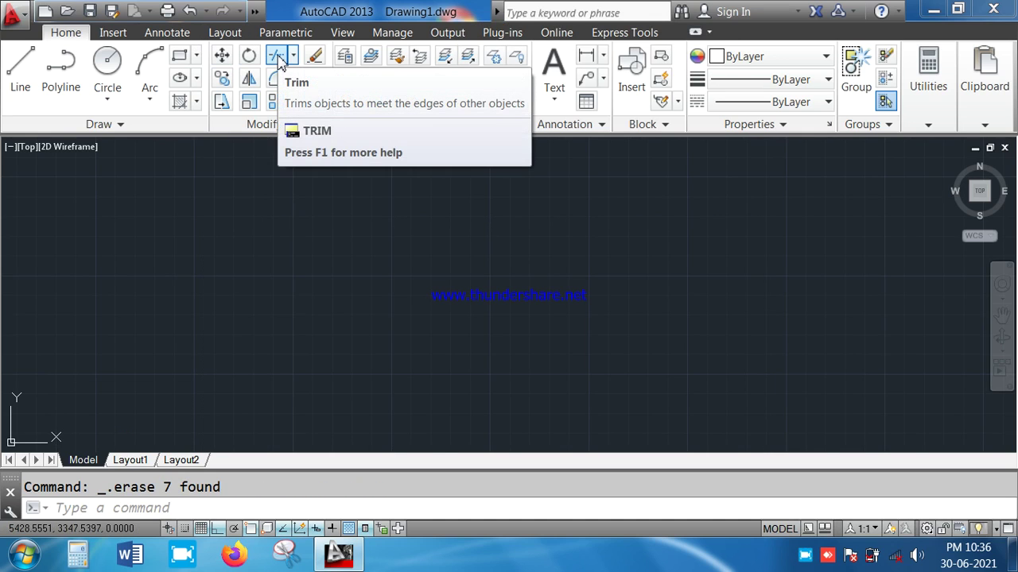
# Draw a circle in the upper middle-left part of the empty drawing area.
pyautogui.click(107, 60)
pyautogui.click(371, 240)
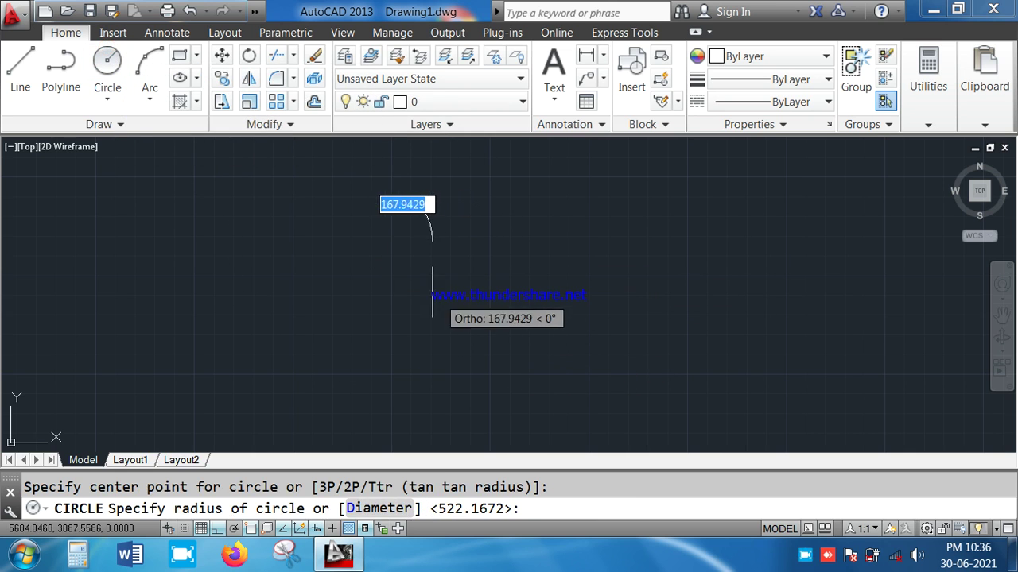
pyautogui.click(426, 287)
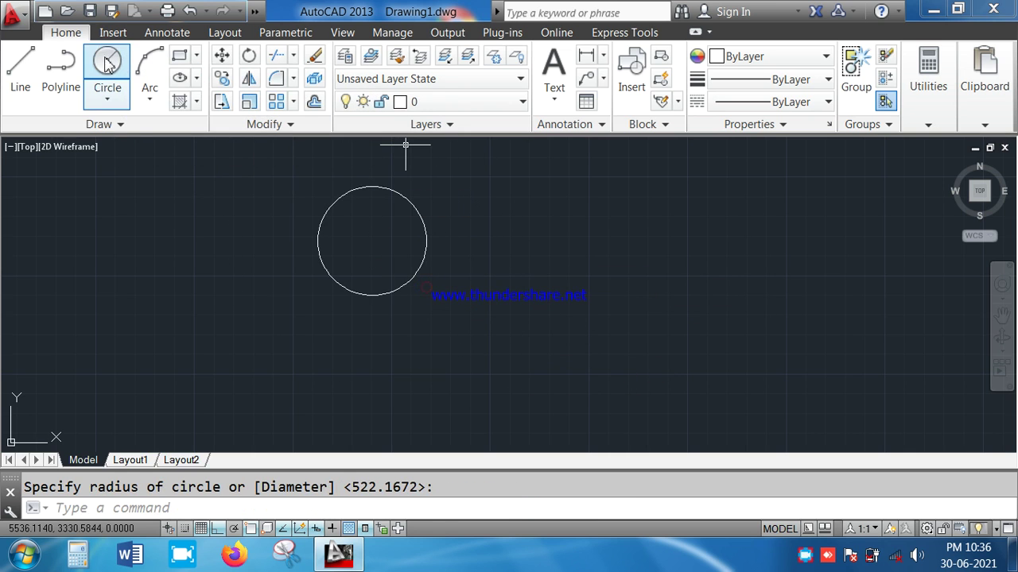
# Draw a wide horizontal rectangle across the circle and a tall vertical rectangle crossing both, with its right side near the circle's centre.
pyautogui.click(182, 64)
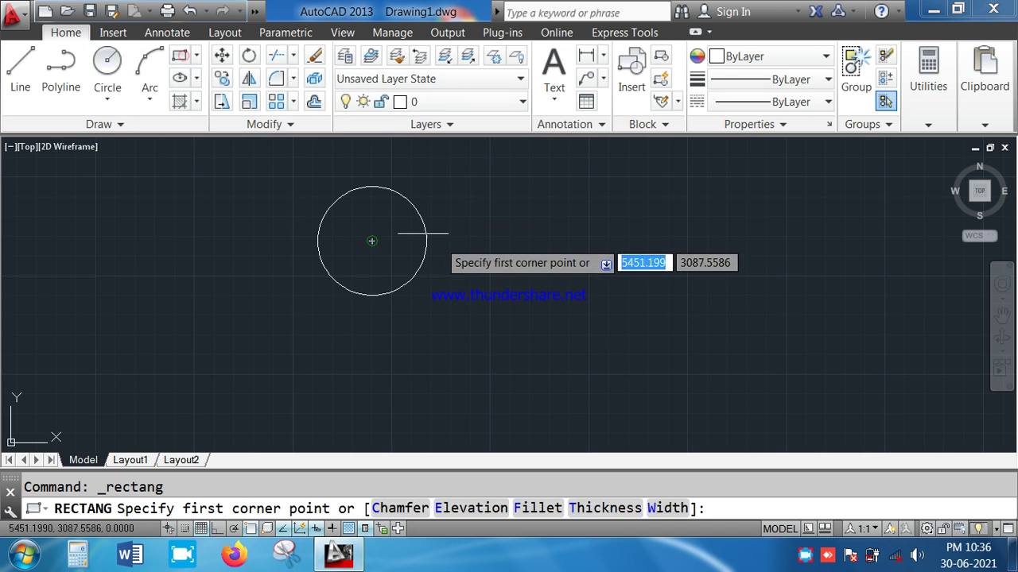
pyautogui.click(464, 209)
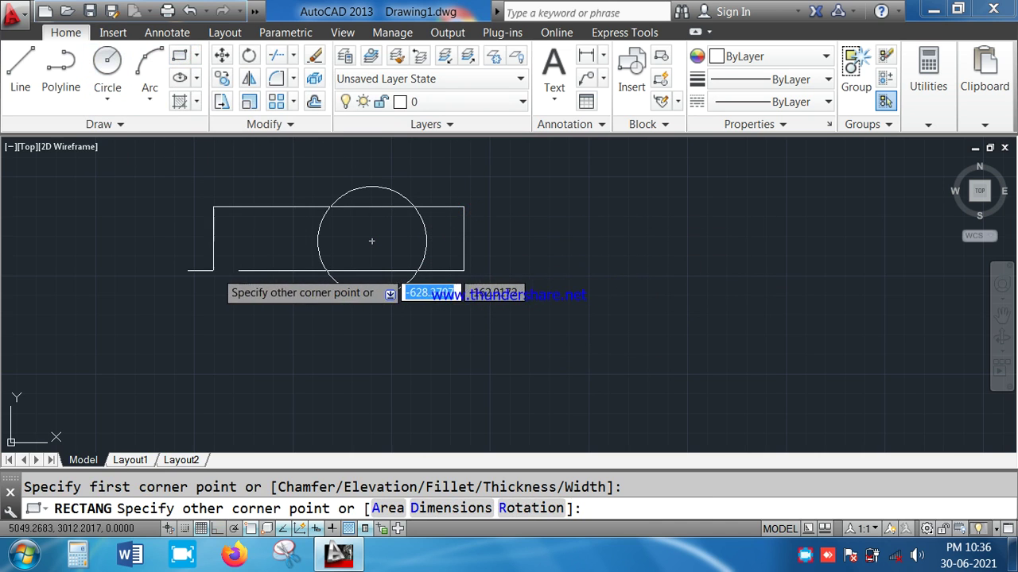
pyautogui.click(204, 270)
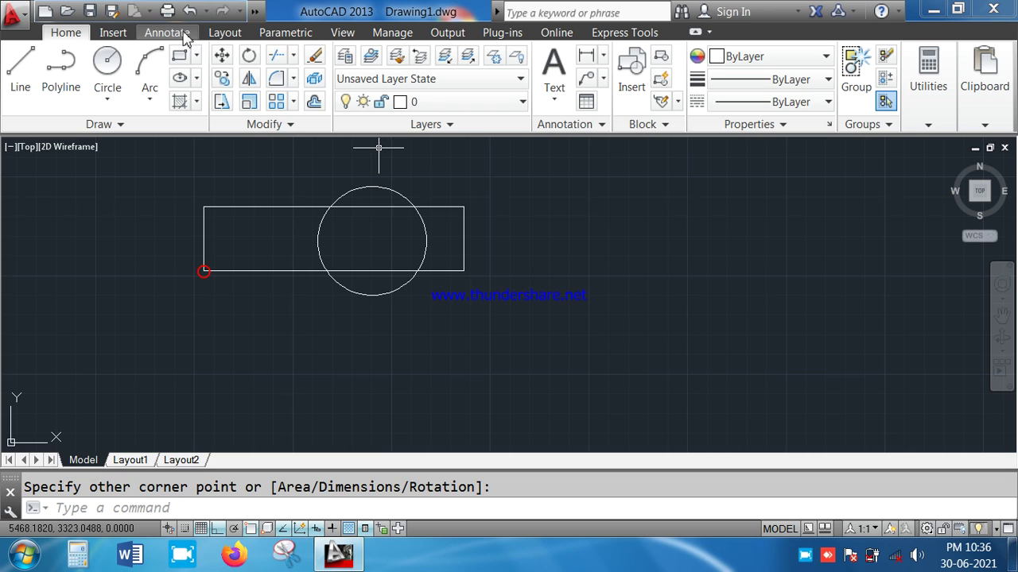
pyautogui.click(180, 56)
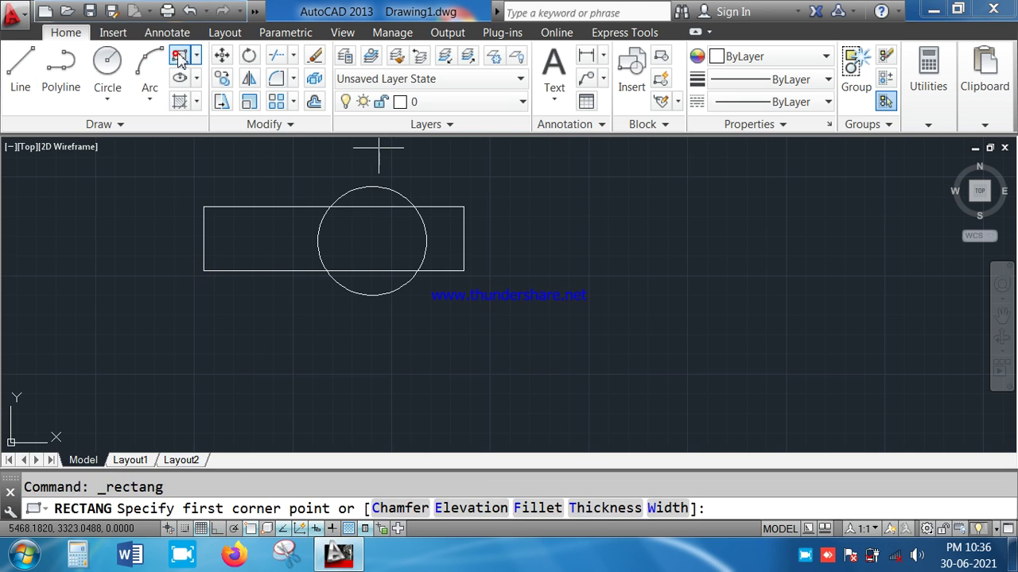
pyautogui.click(285, 169)
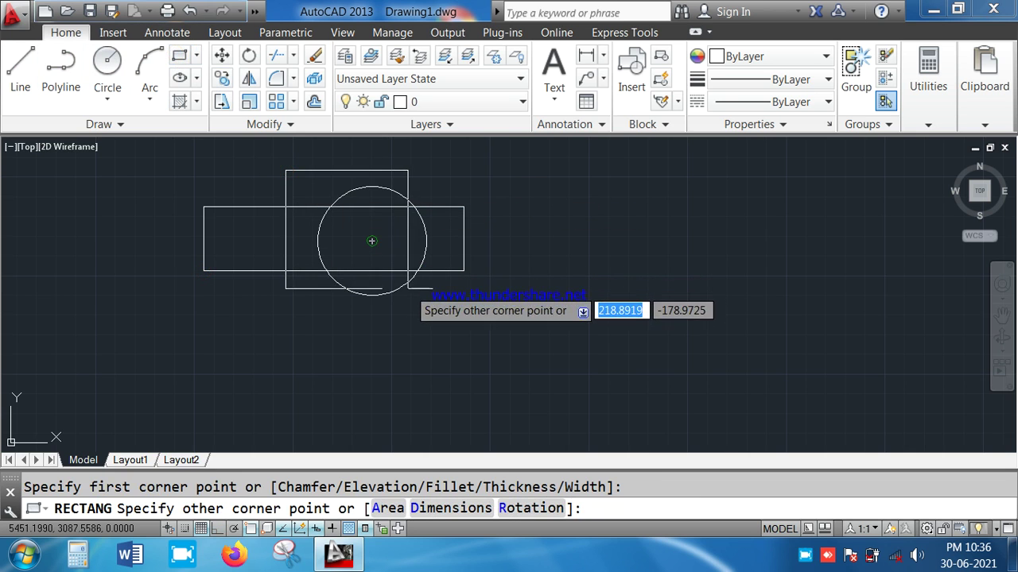
pyautogui.click(372, 380)
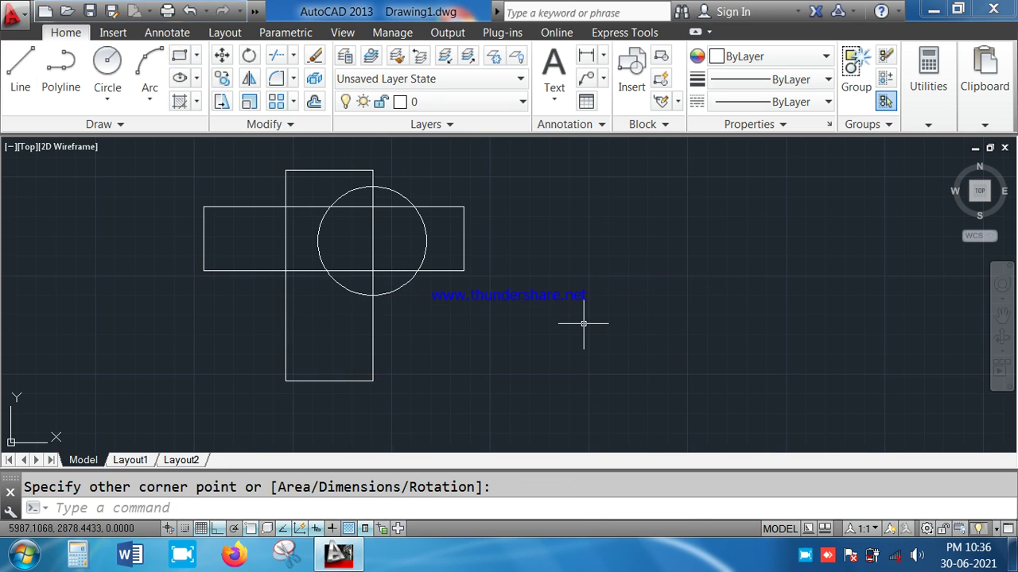
# Trim the horizontal and vertical rectangles outside the circle, using the circle as the cutting edge.
pyautogui.click(277, 55)
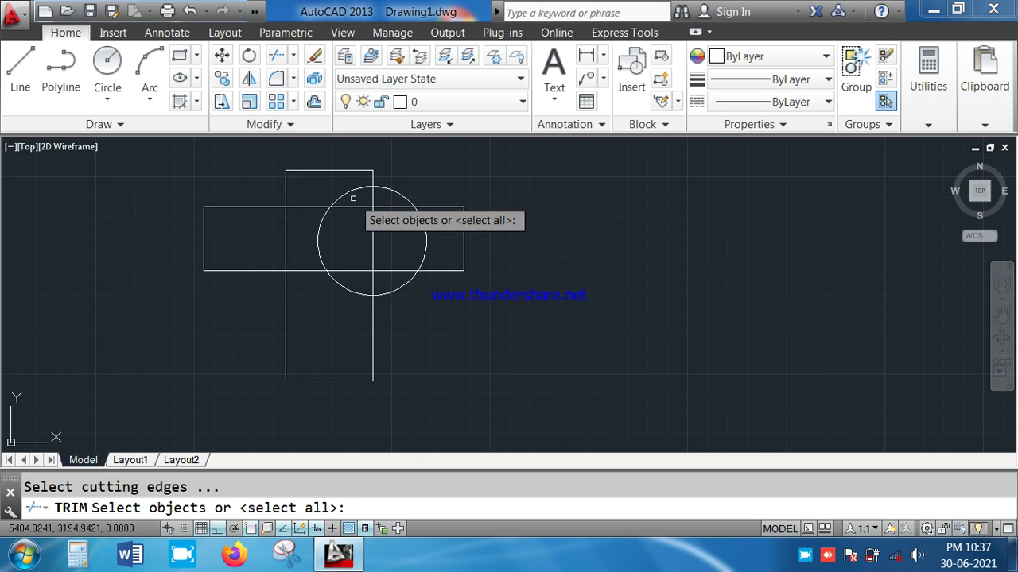
pyautogui.click(403, 195)
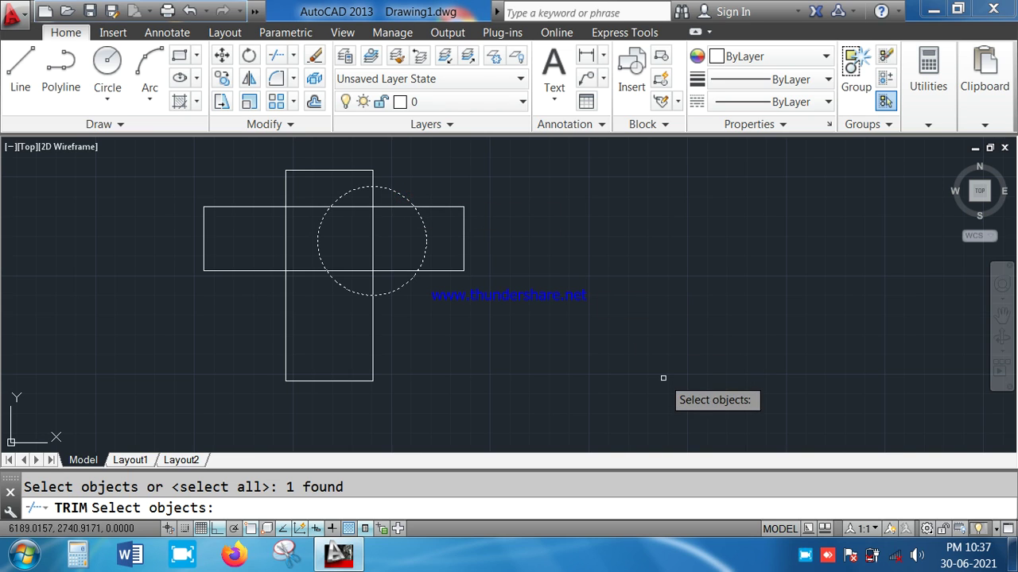
pyautogui.press('Return')
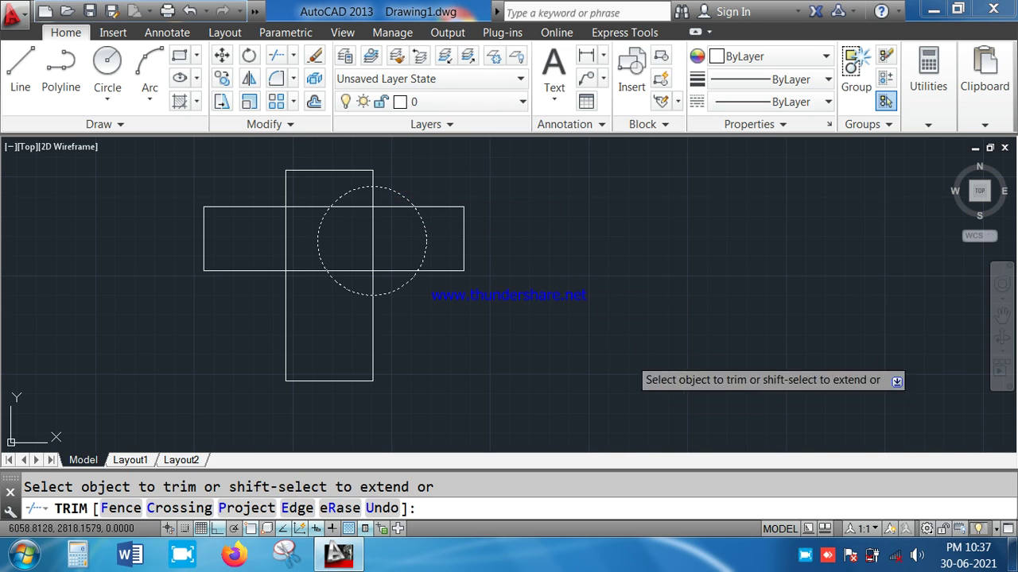
pyautogui.click(464, 258)
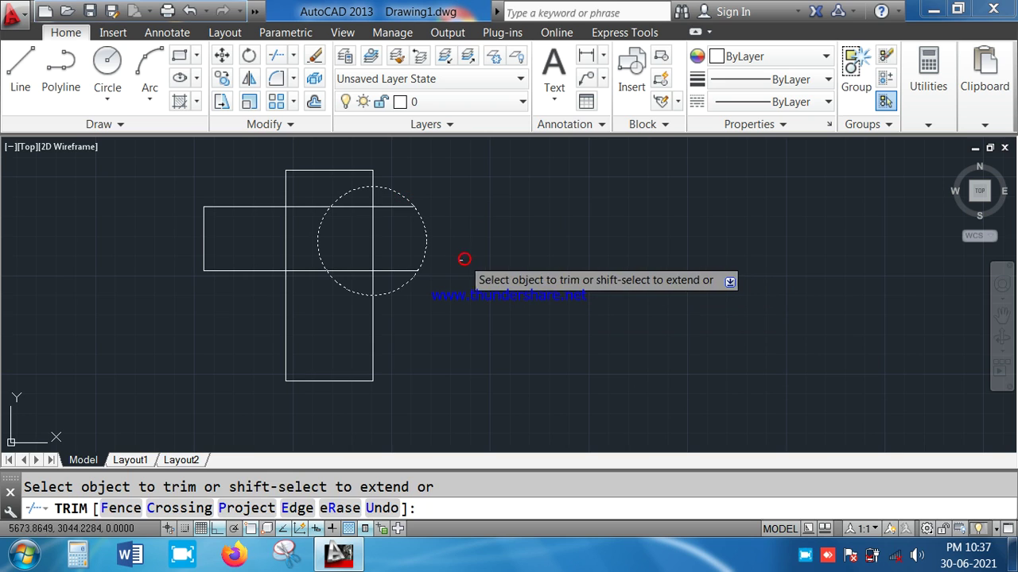
pyautogui.click(362, 172)
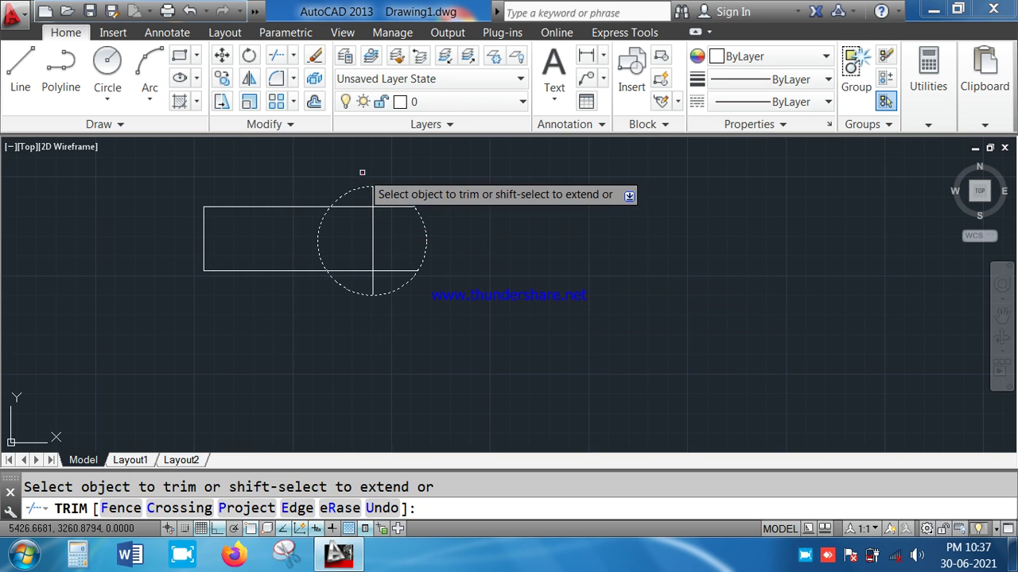
pyautogui.click(268, 206)
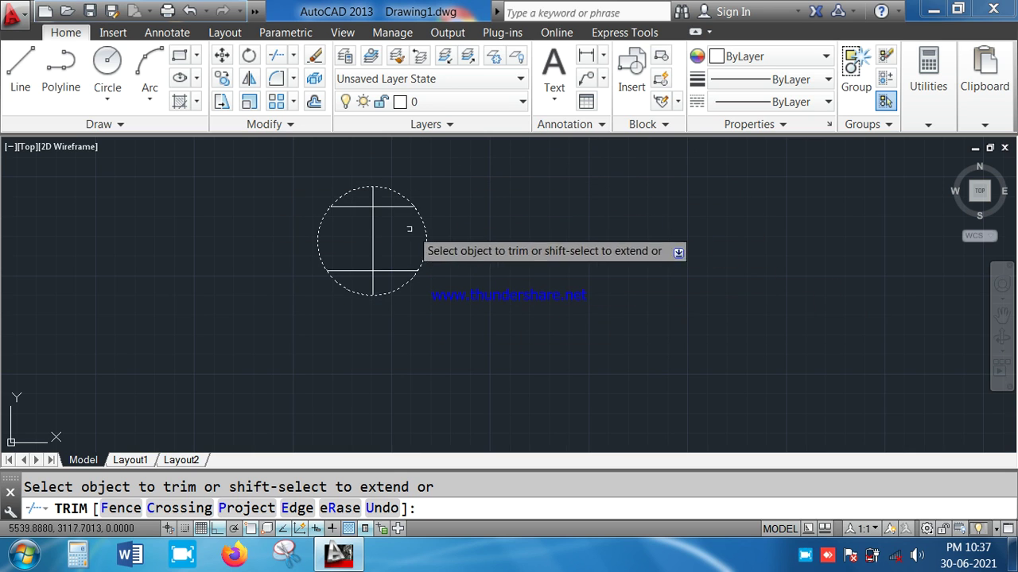
pyautogui.click(337, 207)
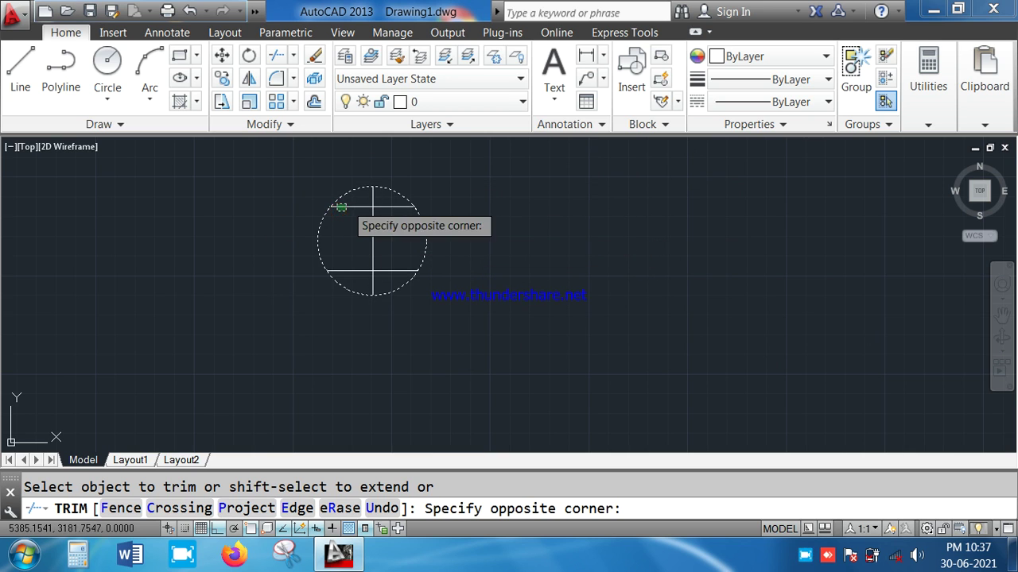
pyautogui.click(347, 205)
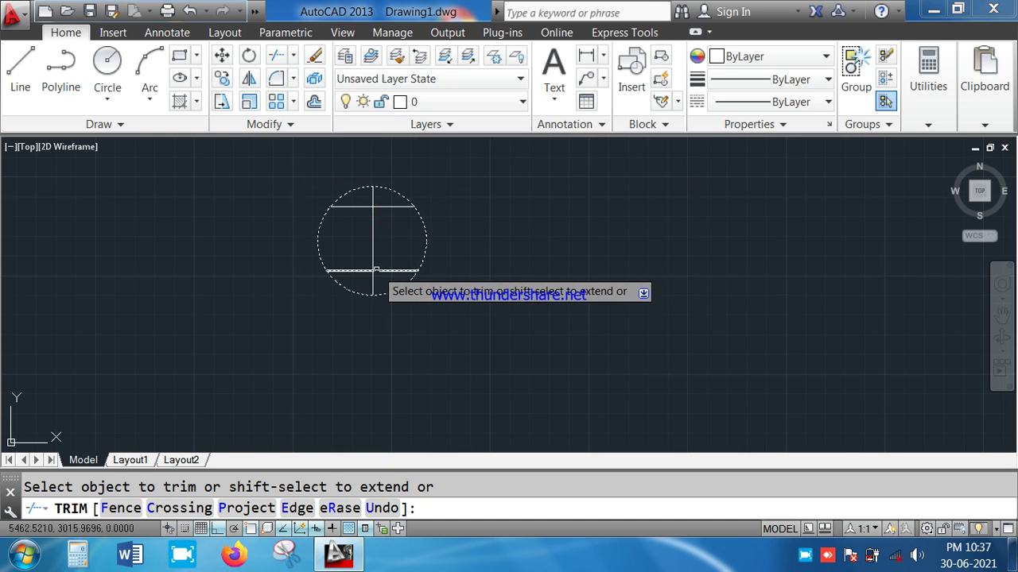
# Erase the vertical line inside the circle.
pyautogui.click(314, 59)
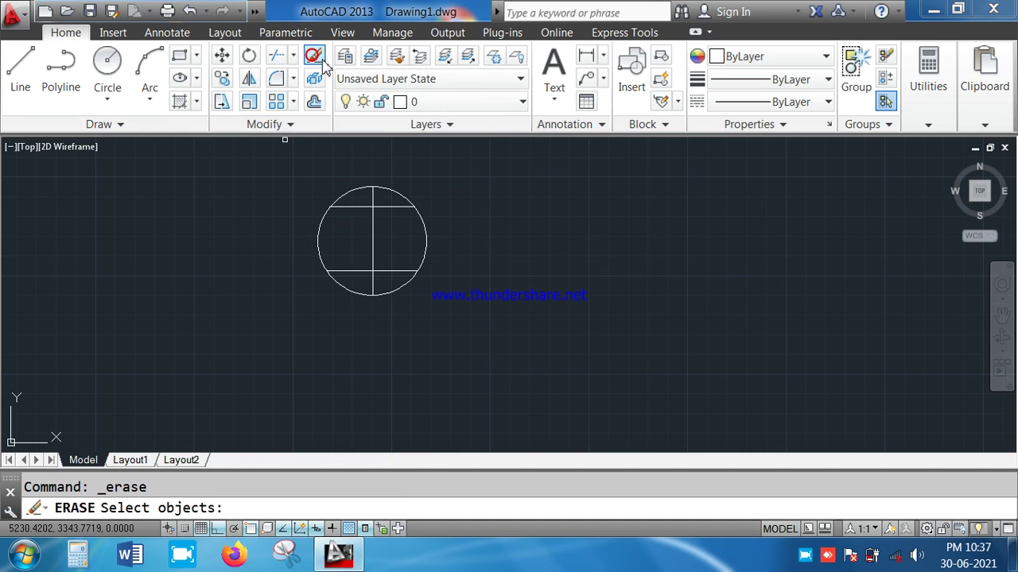
pyautogui.click(372, 204)
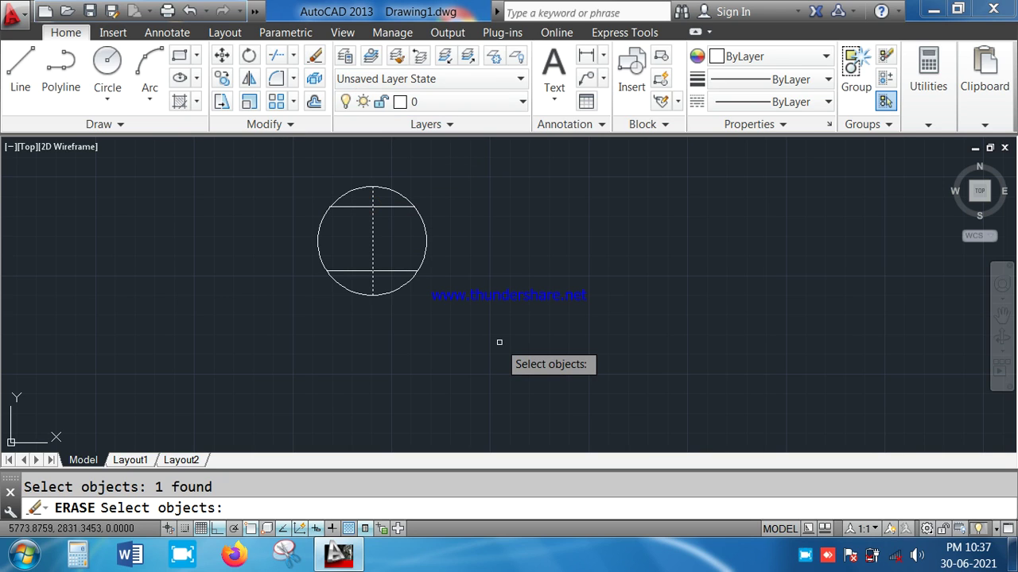
pyautogui.press('Return')
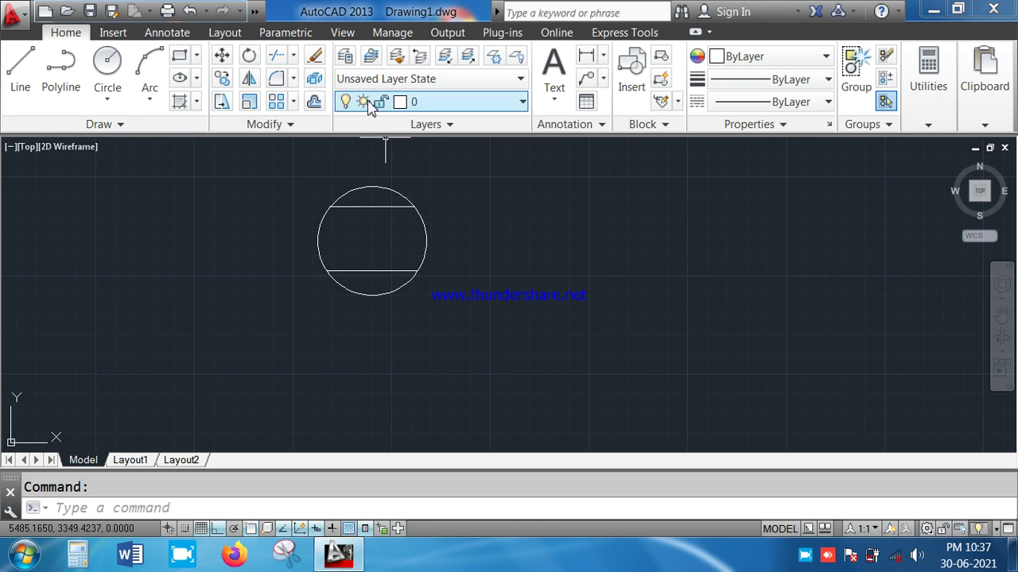
pyautogui.click(312, 102)
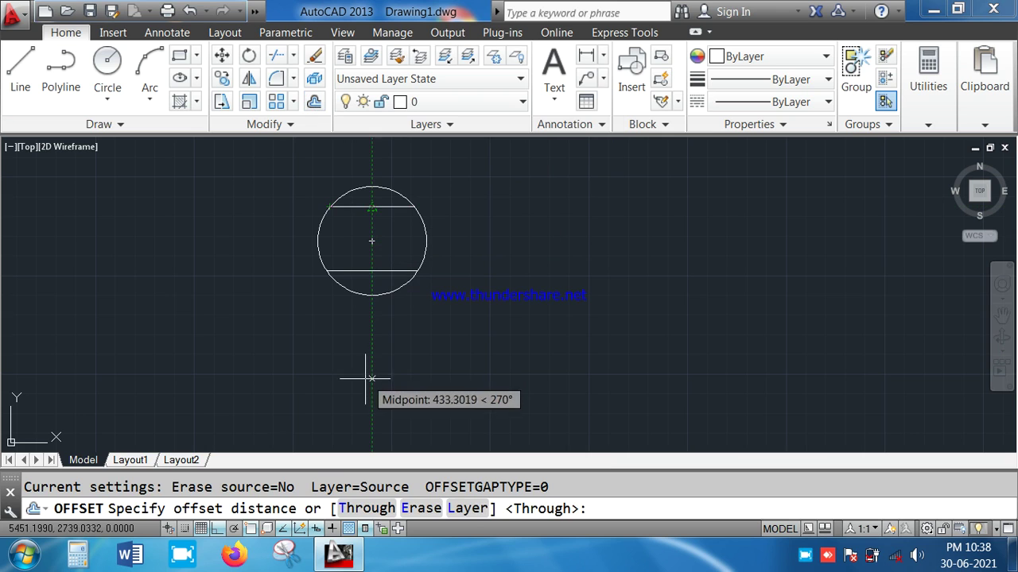
pyautogui.click(367, 509)
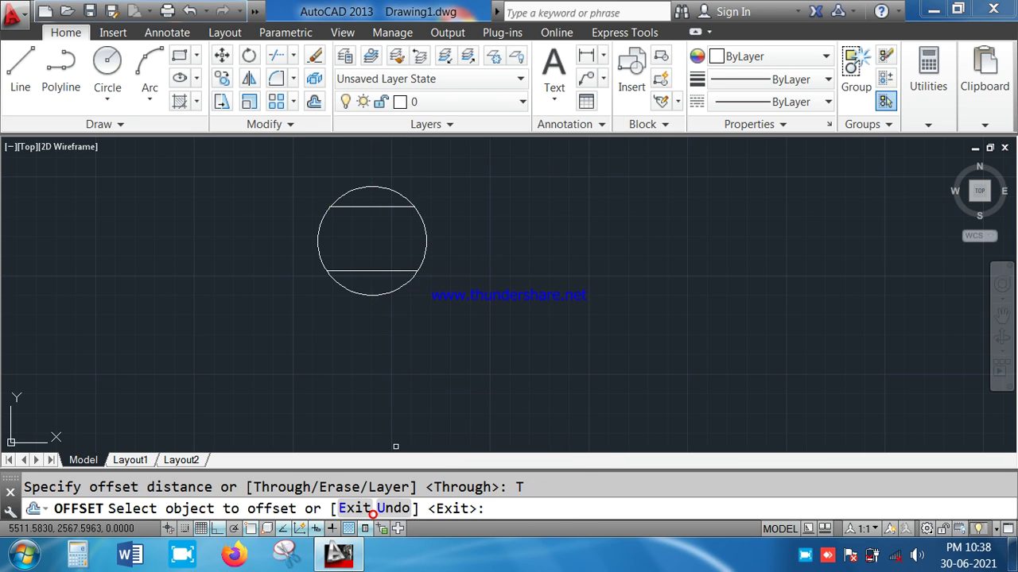
pyautogui.click(356, 205)
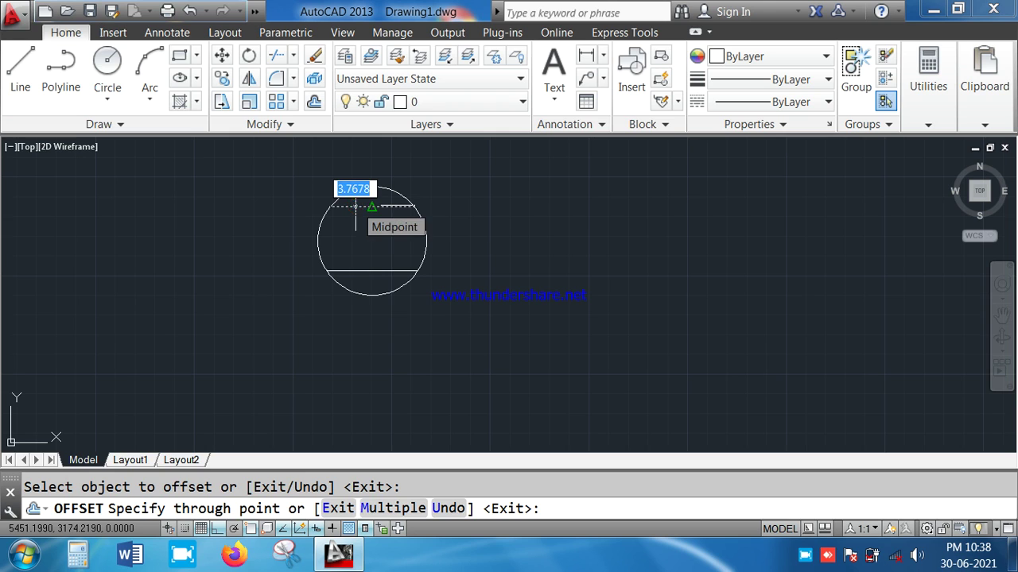
pyautogui.click(356, 206)
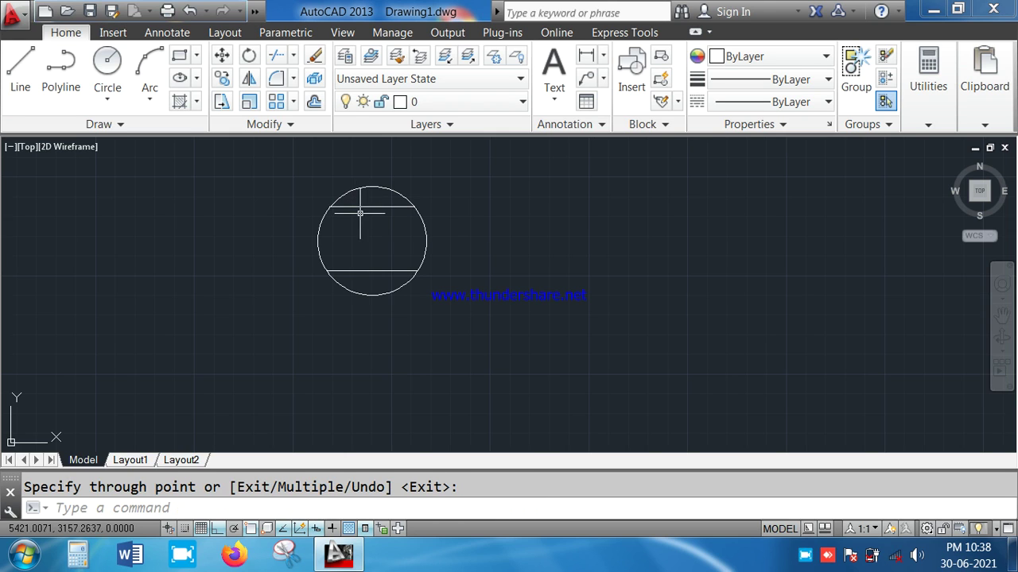
# Offset the lower horizontal line in the circle upward by 60 units using the Through option.
pyautogui.click(312, 102)
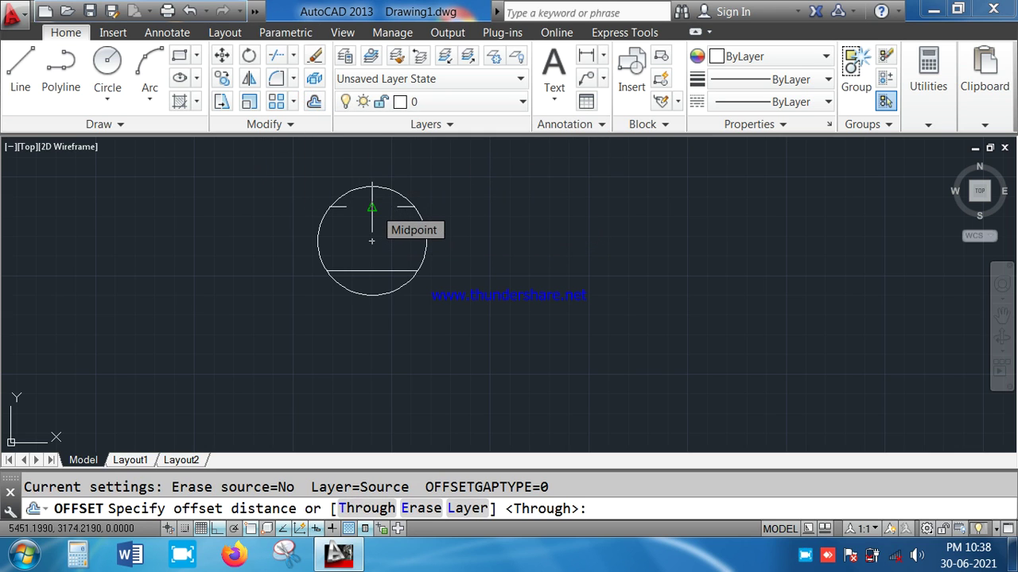
pyautogui.click(362, 510)
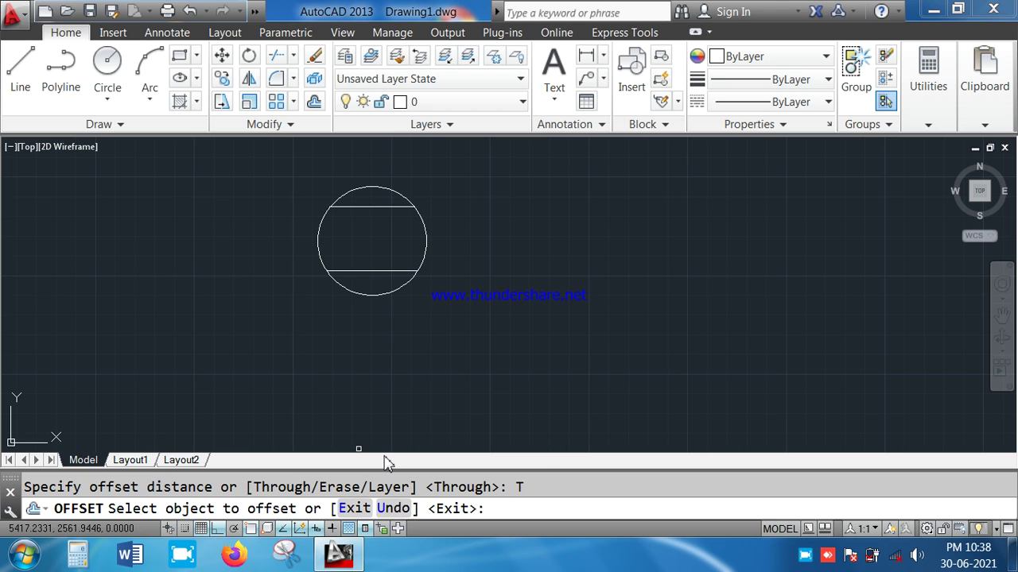
pyautogui.click(361, 271)
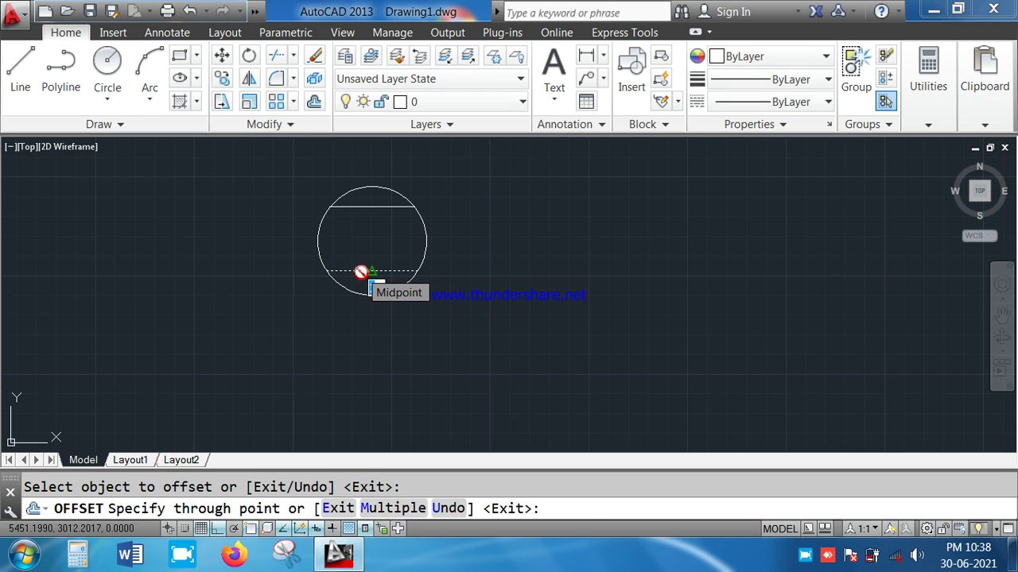
pyautogui.write('6')
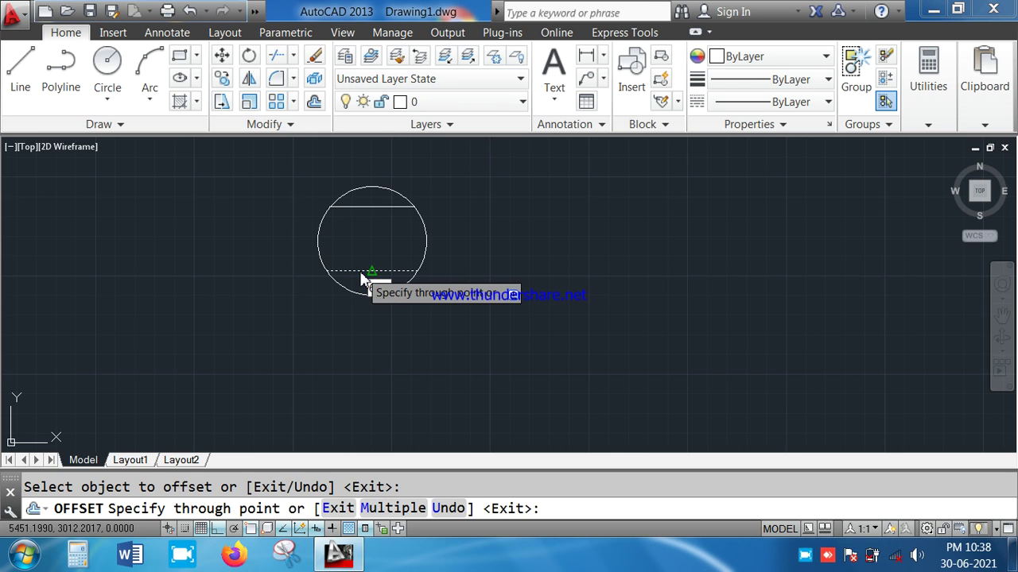
pyautogui.write('0')
pyautogui.press('Return')
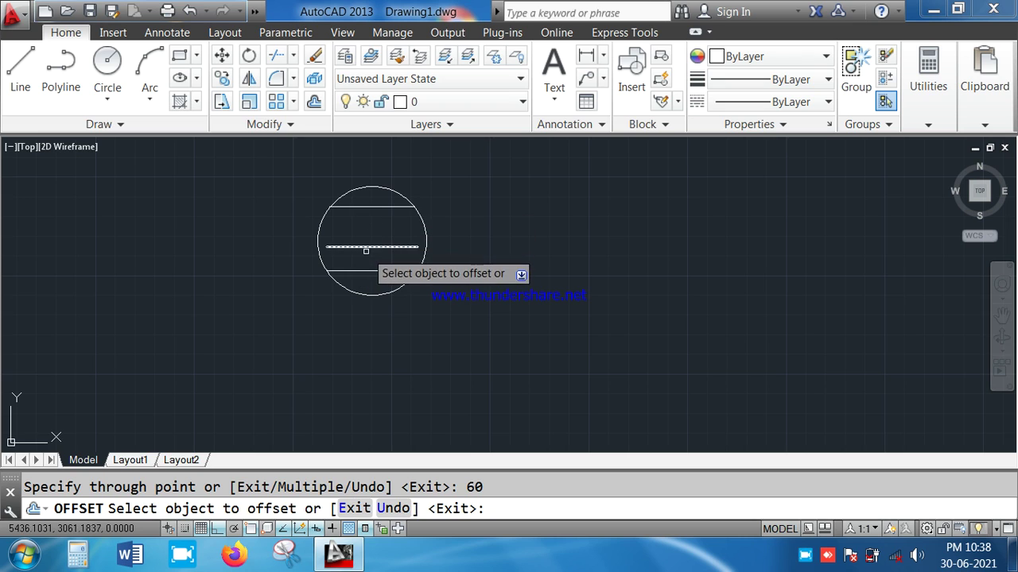
pyautogui.press('Return')
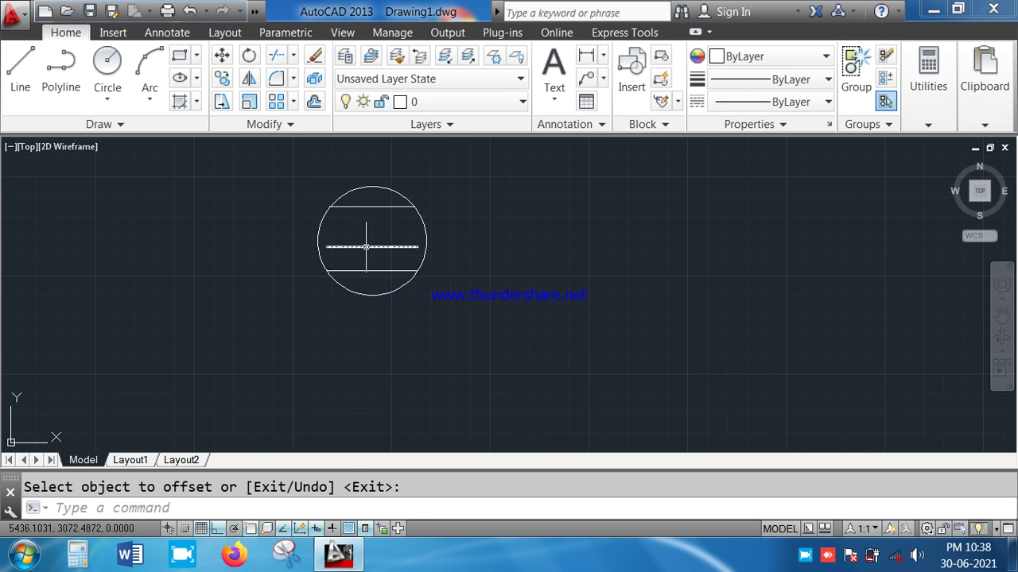
# Select the new offset line to check it, dismiss its properties and clear the selection.
pyautogui.click(366, 247)
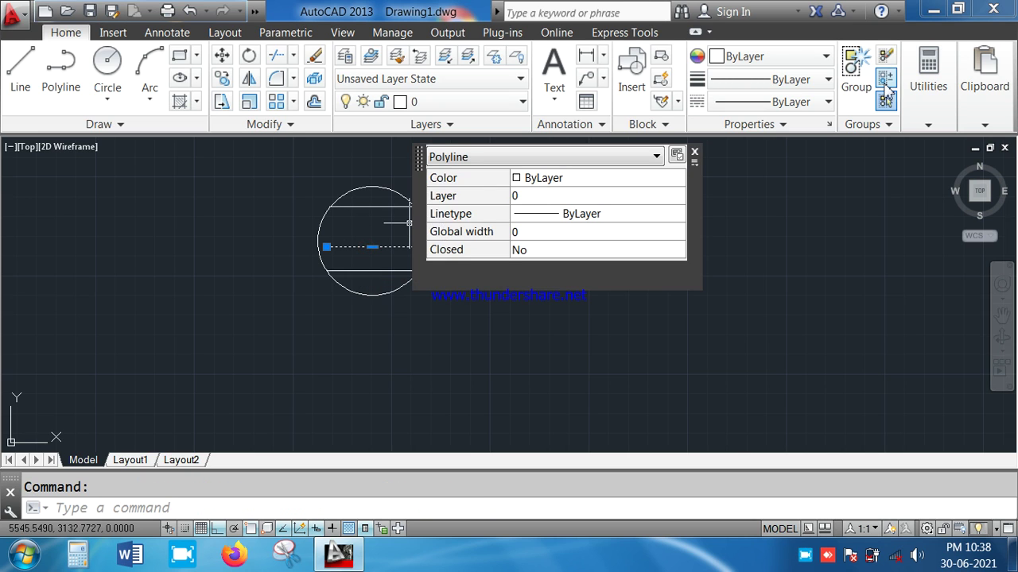
pyautogui.click(694, 153)
pyautogui.click(514, 275)
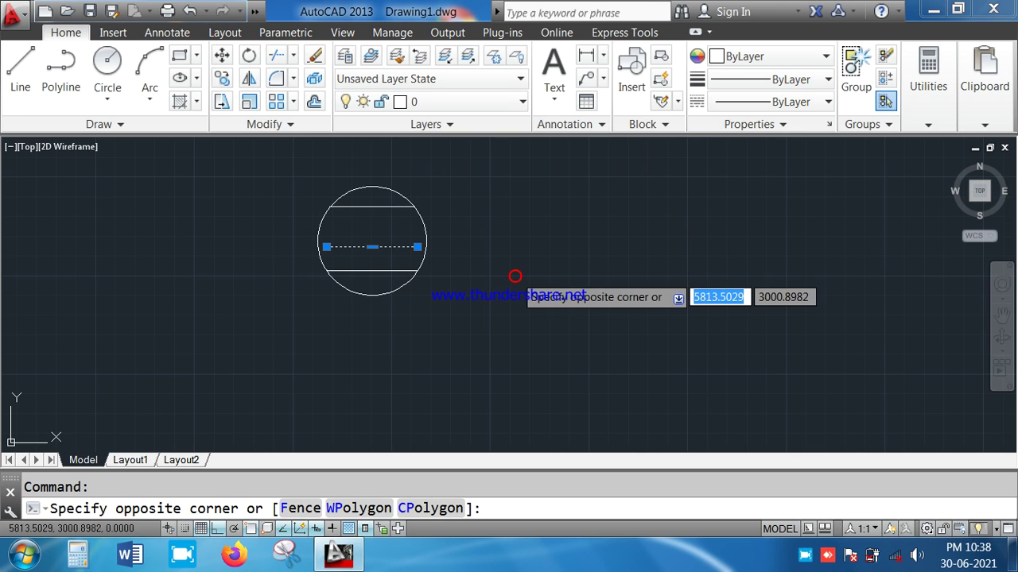
pyautogui.press('Escape')
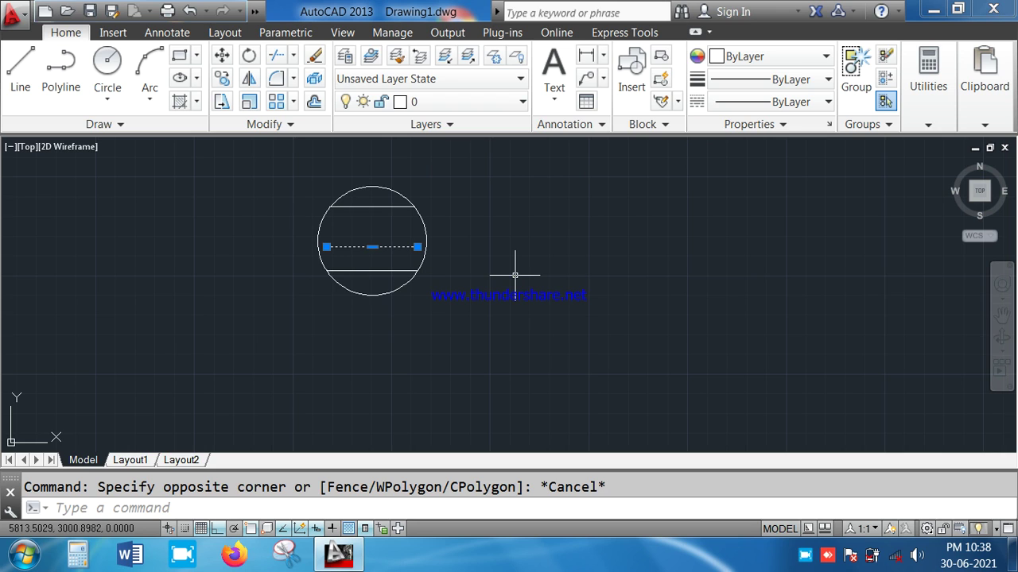
pyautogui.press('Escape')
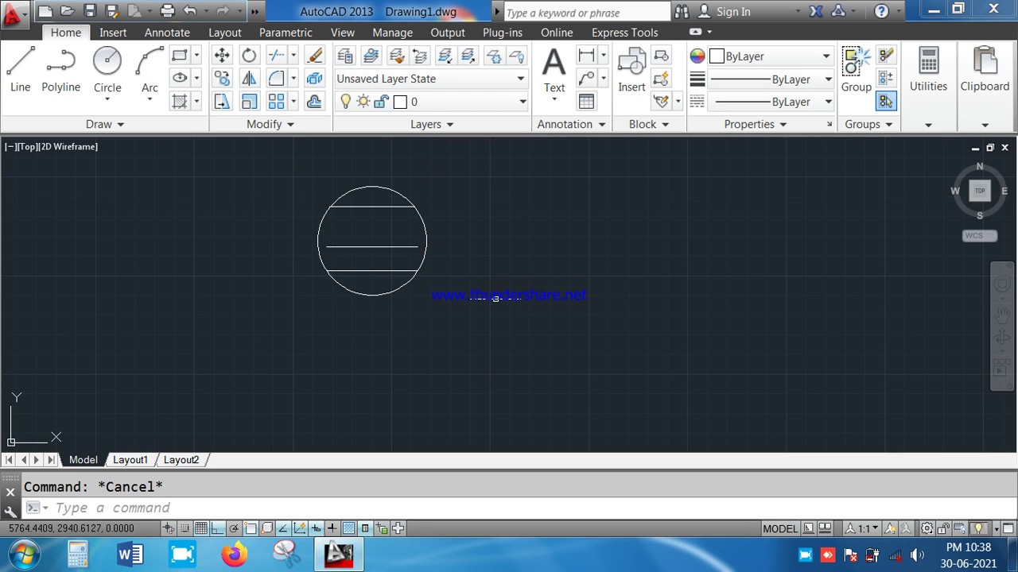
# Offset the circle's lower horizontal line 90 units upward, and try offsetting the new line by the same distance.
pyautogui.click(315, 100)
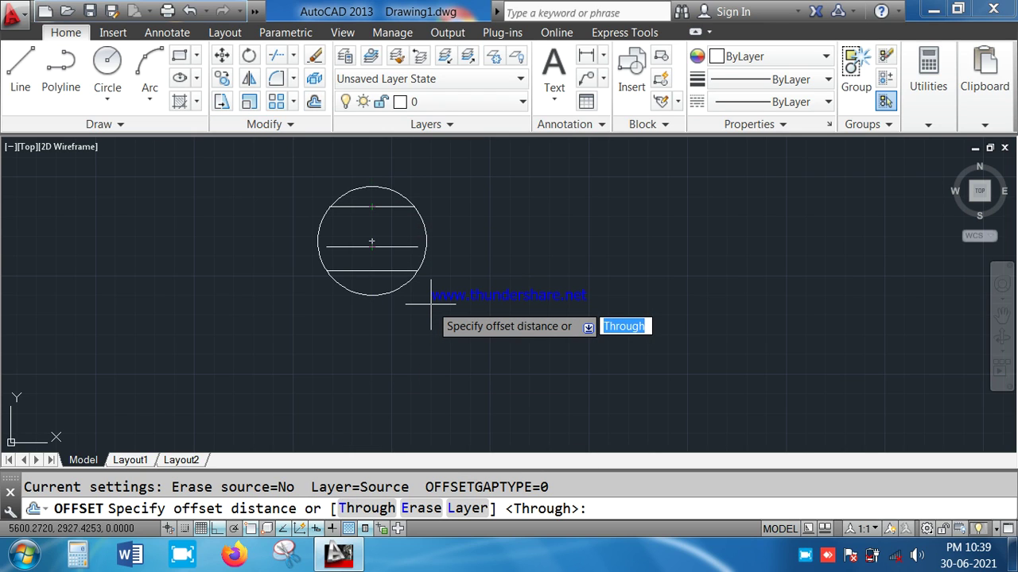
pyautogui.write('90')
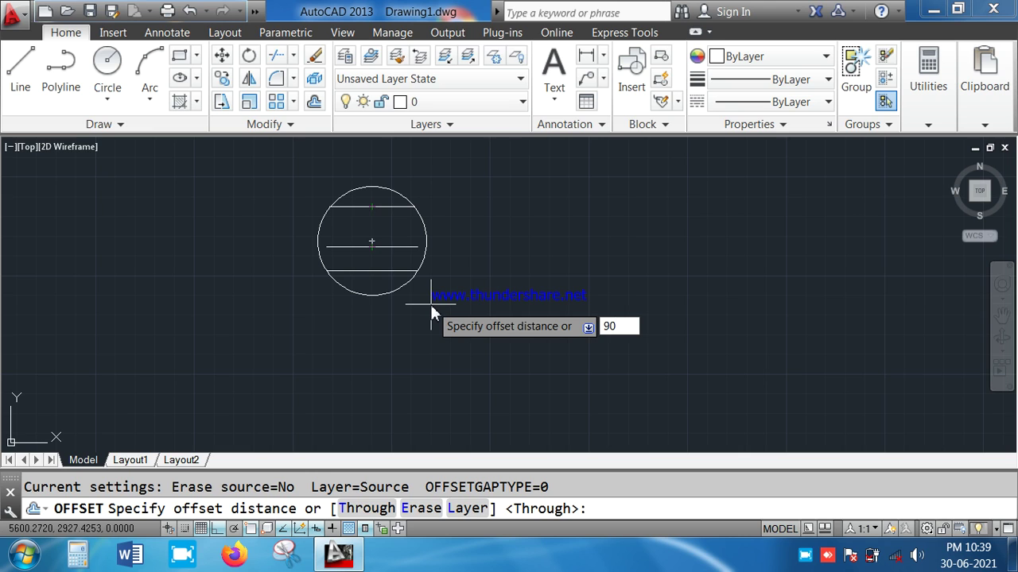
pyautogui.press('Return')
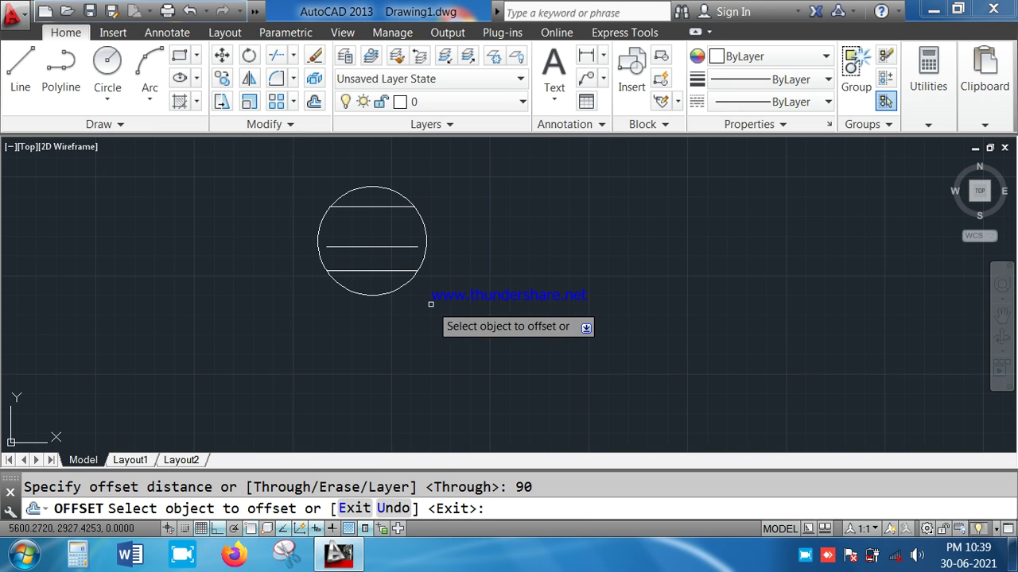
pyautogui.click(386, 271)
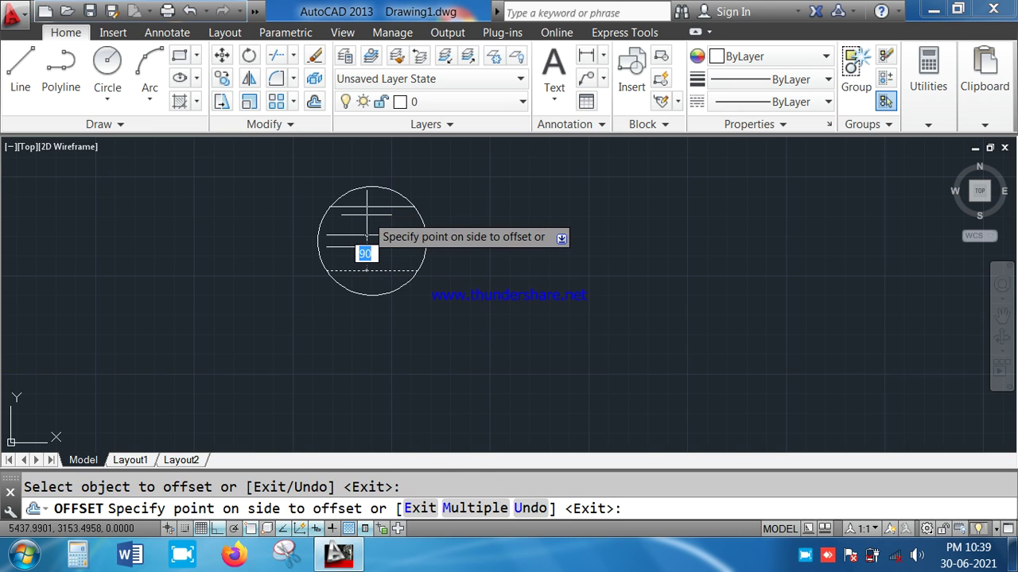
pyautogui.click(365, 214)
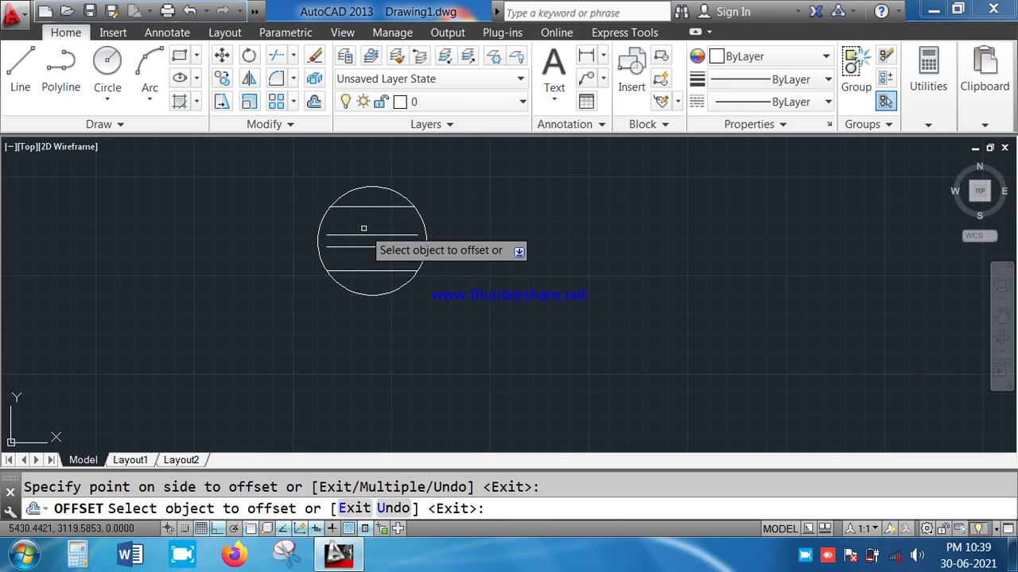
pyautogui.click(363, 236)
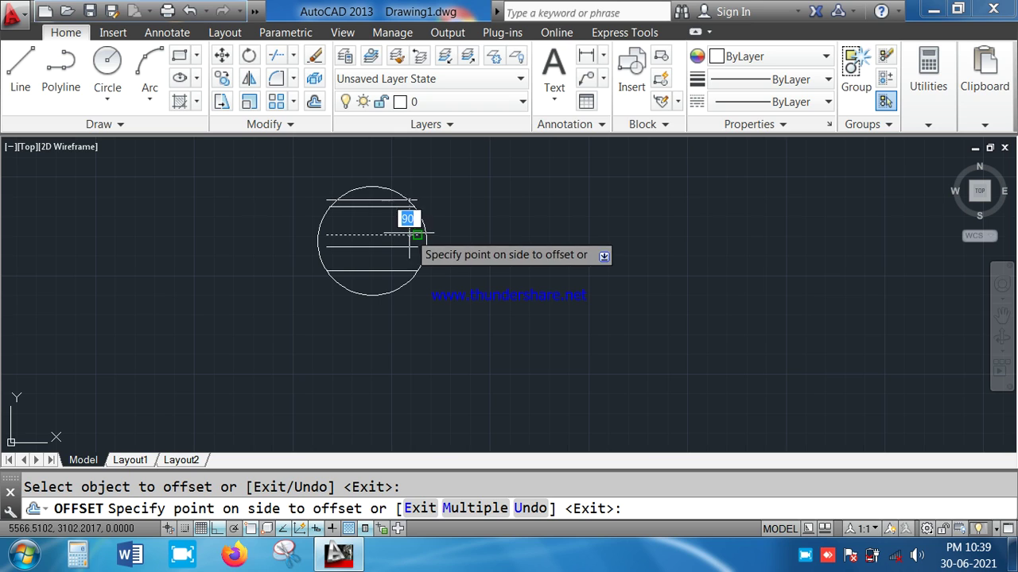
pyautogui.click(374, 182)
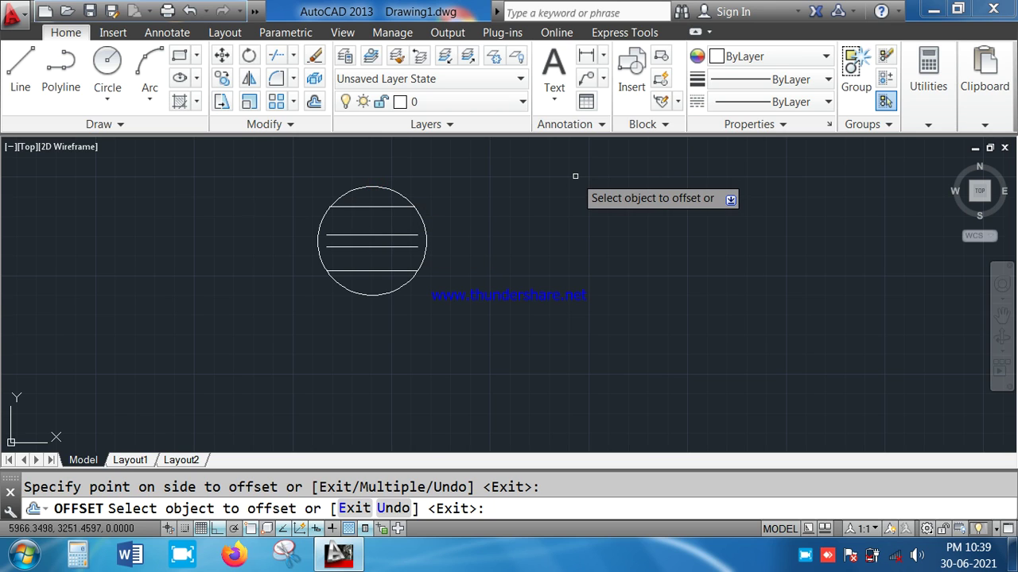
pyautogui.press('Return')
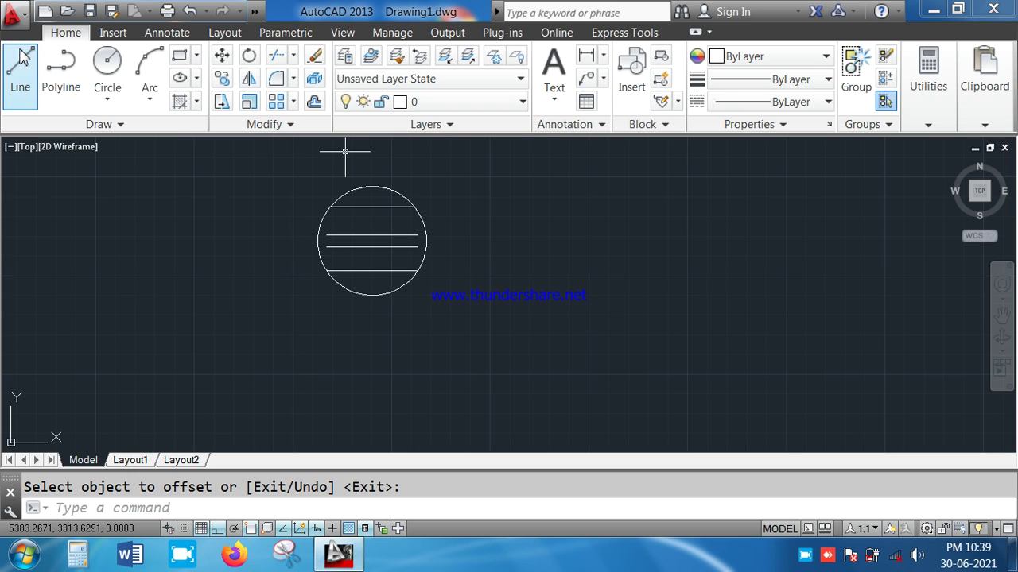
# Draw a wide rectangle in the empty area to the right of the circle.
pyautogui.click(180, 62)
pyautogui.click(582, 239)
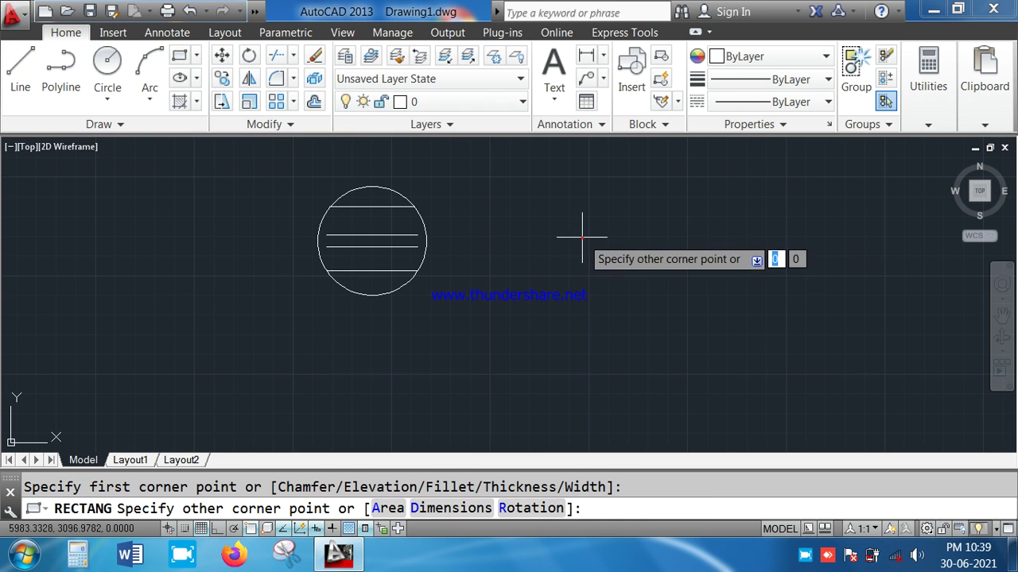
pyautogui.click(762, 326)
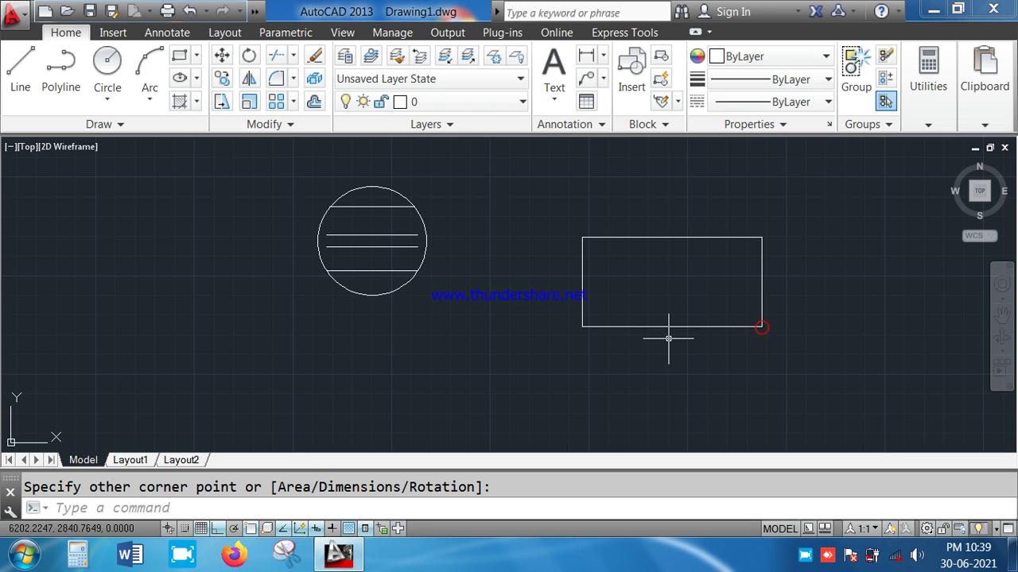
# Explode the wide rectangle beside the circle into separate lines.
pyautogui.press('Escape')
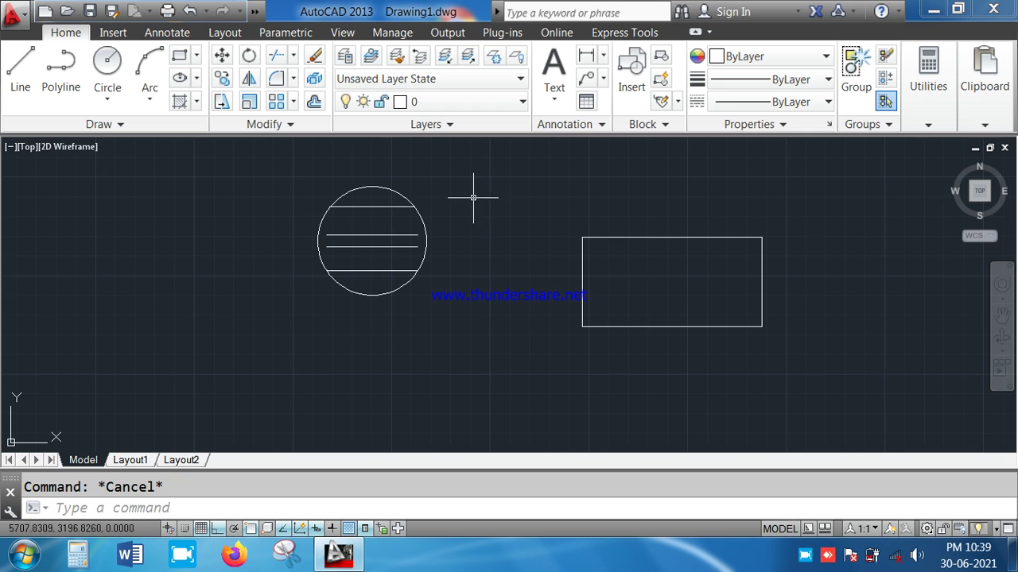
pyautogui.click(315, 79)
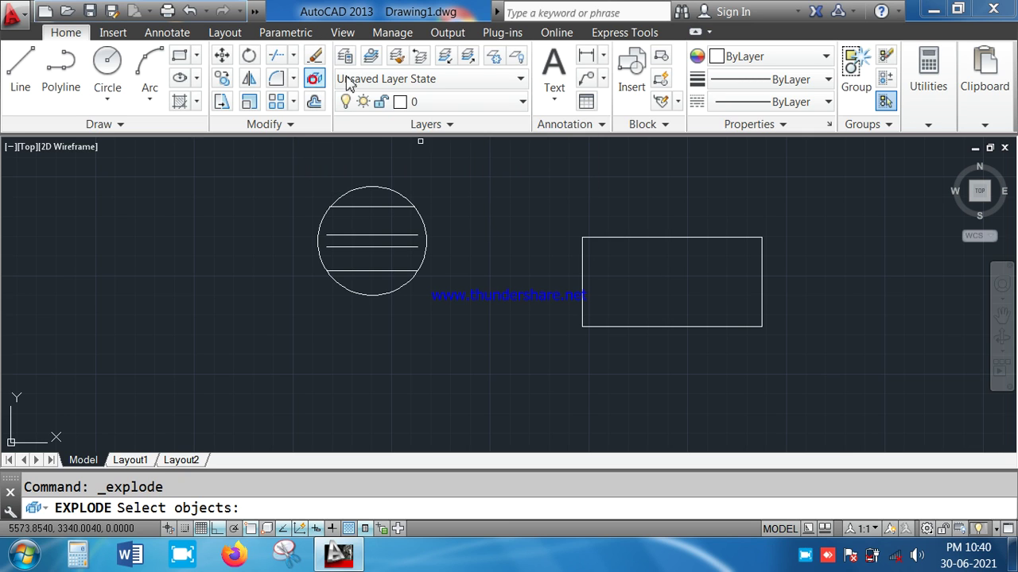
pyautogui.click(587, 239)
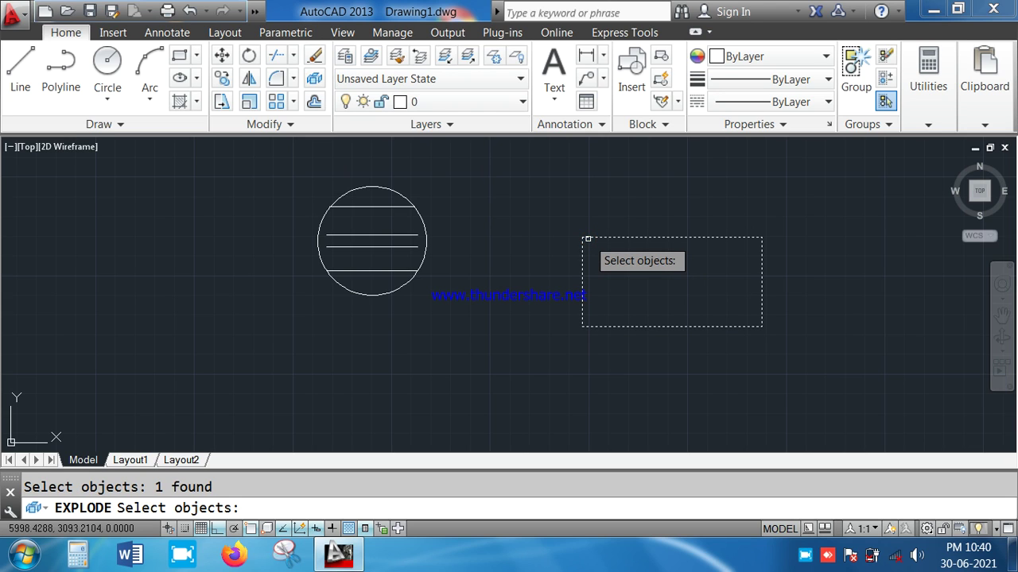
pyautogui.press('Return')
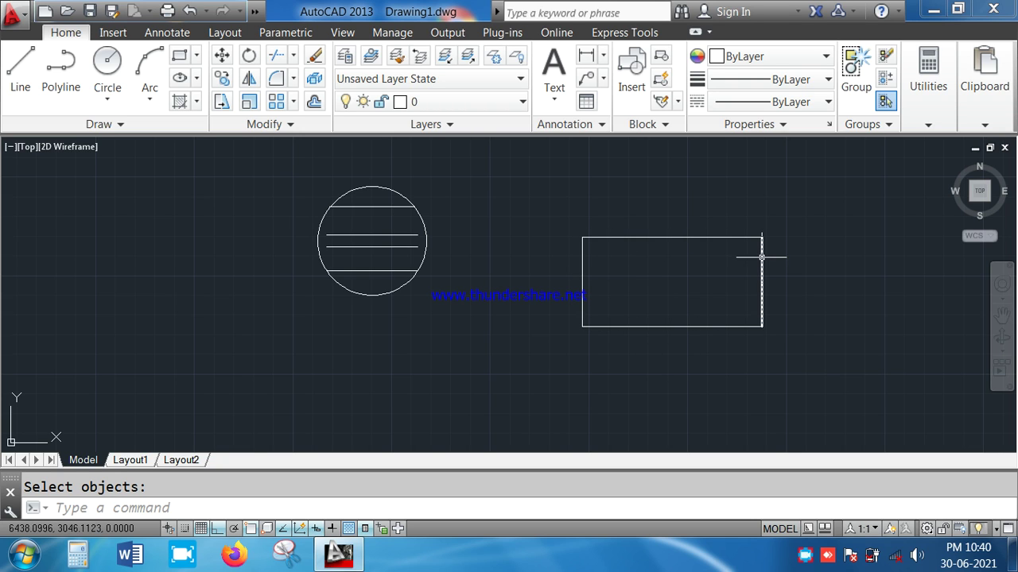
# Select the exploded rectangle's upper edge to check it as a separate line, and clear the selection.
pyautogui.click(632, 237)
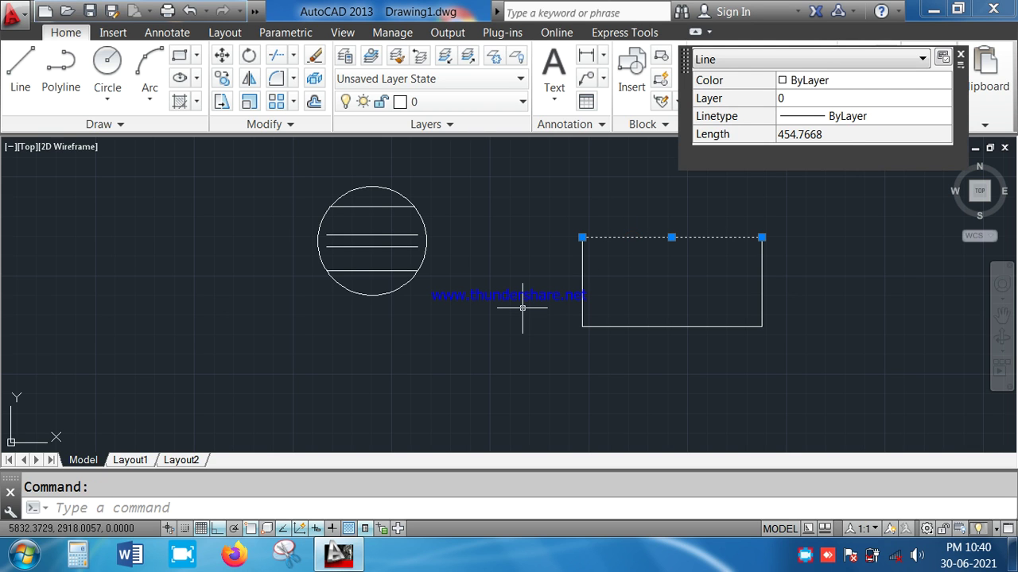
pyautogui.press('F1')
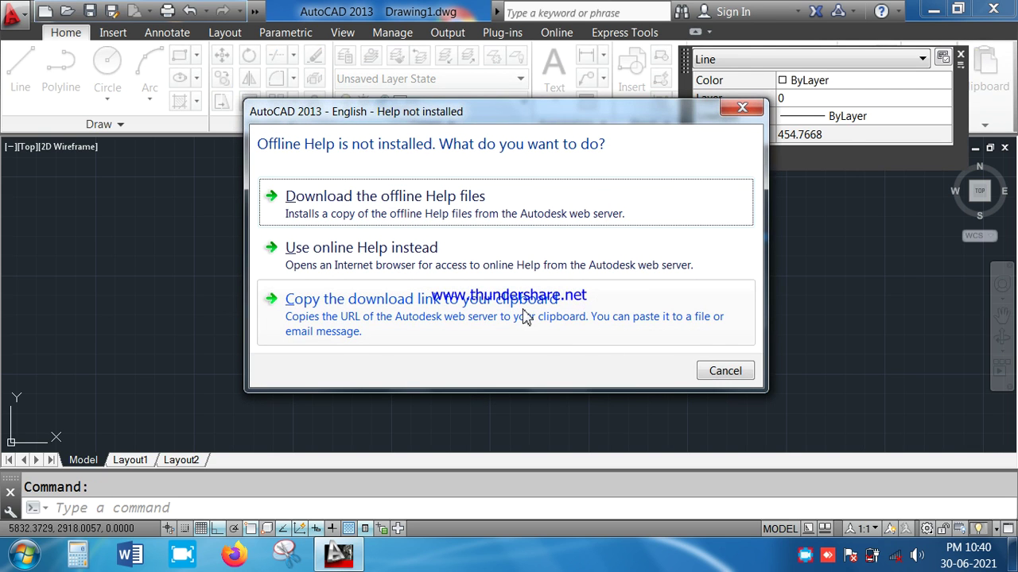
pyautogui.click(525, 317)
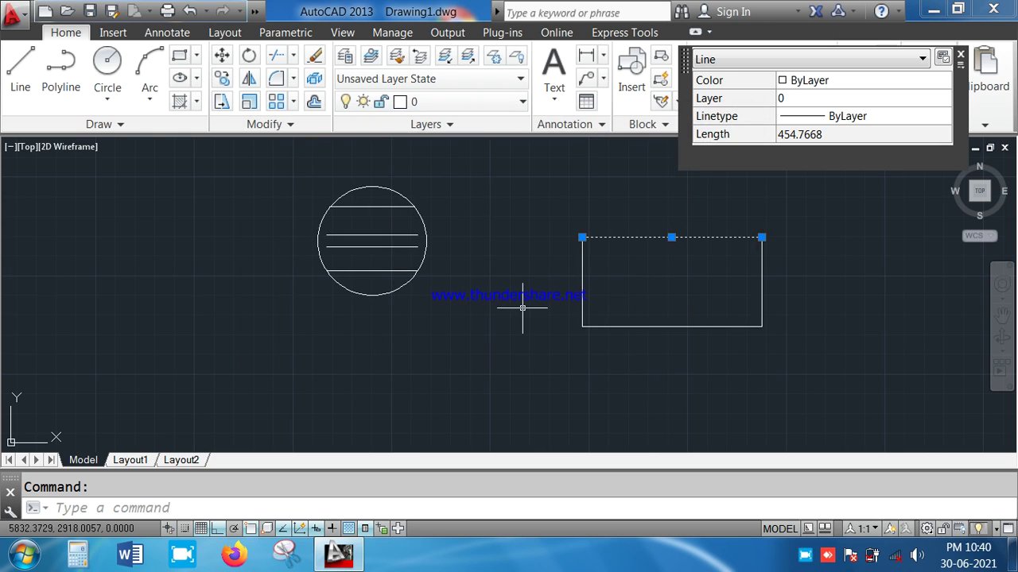
pyautogui.click(567, 357)
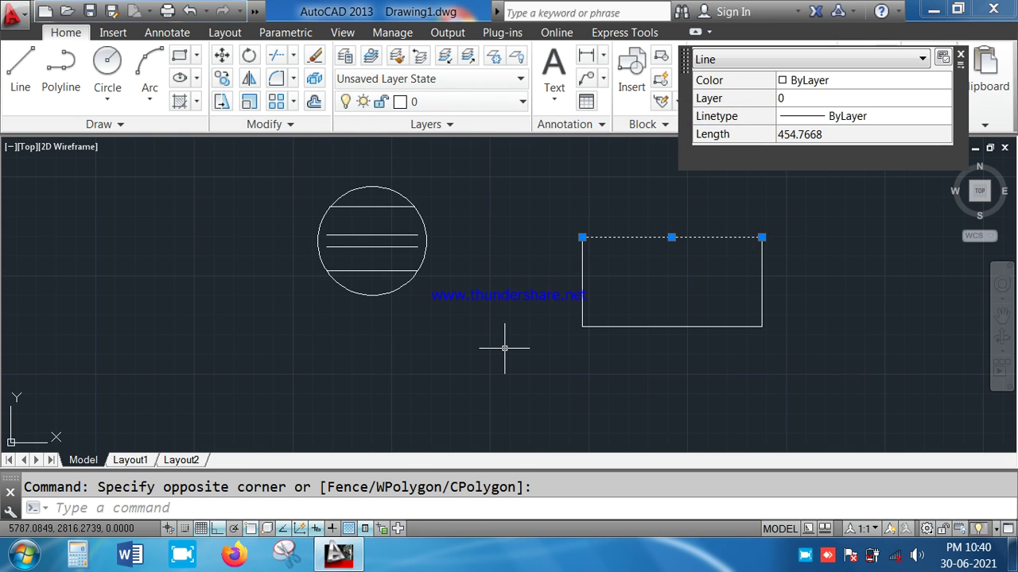
pyautogui.press('Escape')
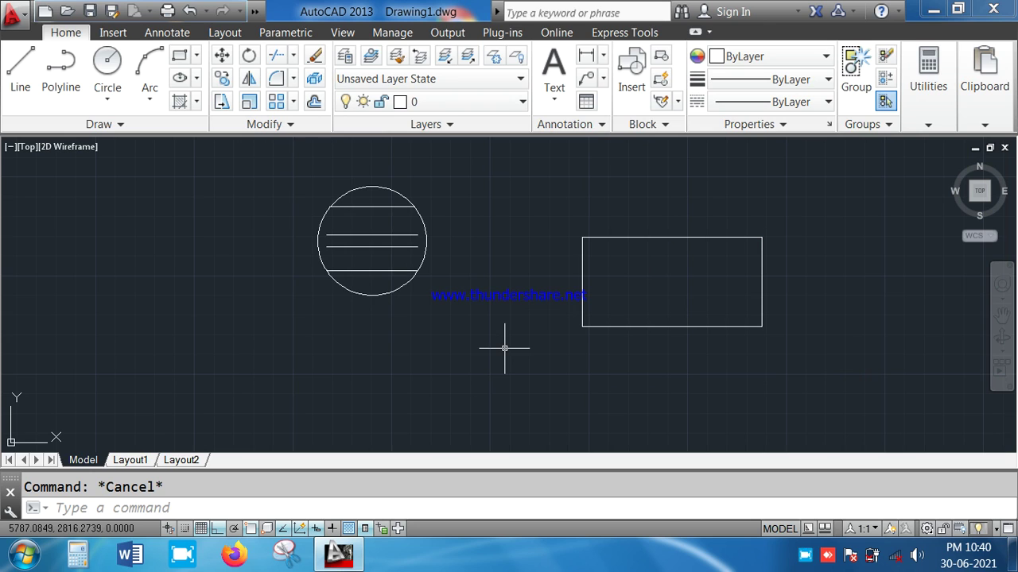